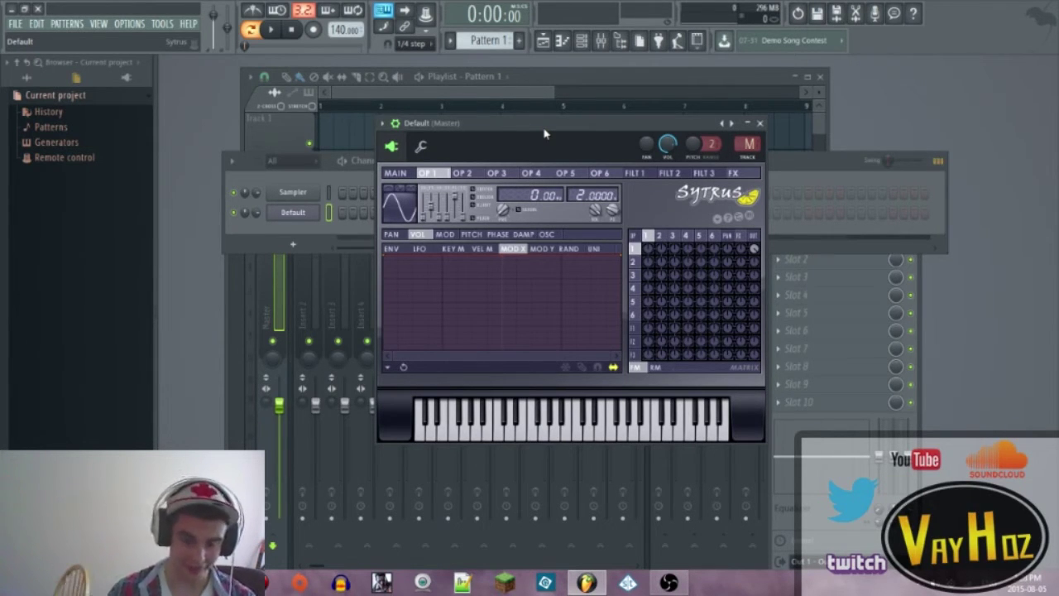
pyautogui.moveTo(680, 129); pyautogui.dragTo(676, 120)
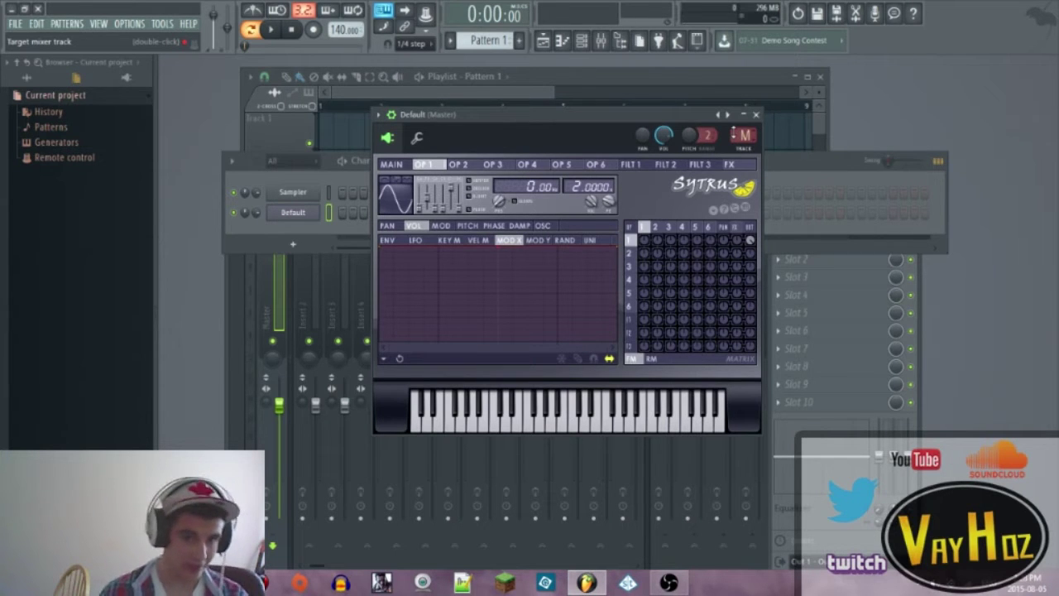
pyautogui.moveTo(450, 111); pyautogui.dragTo(439, 116)
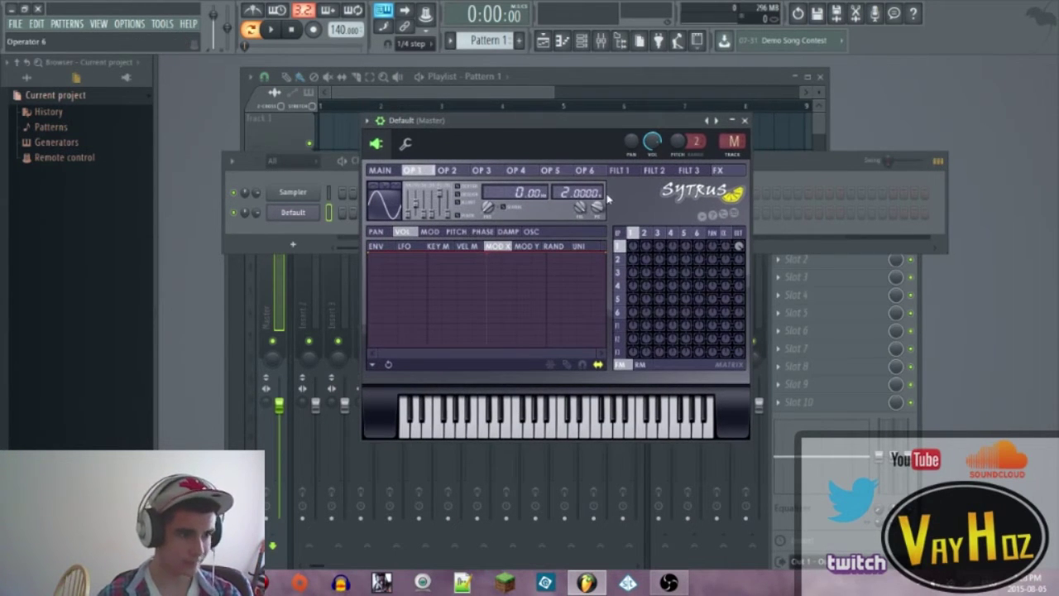
# Try the Metal guitar preset in Sytrus and return the synth to the Default preset.
pyautogui.click(372, 121)
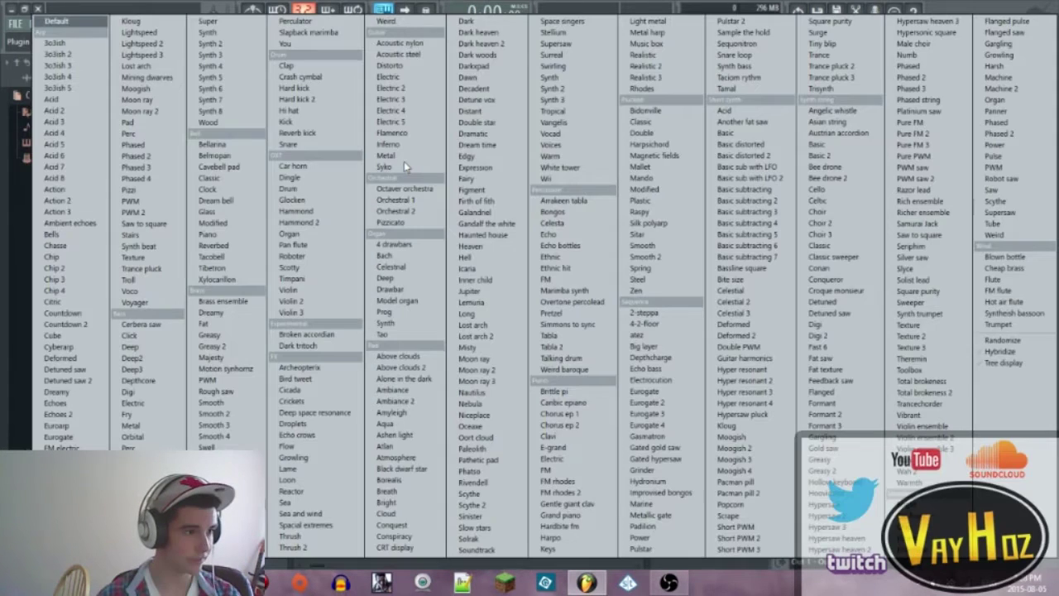
pyautogui.click(404, 161)
pyautogui.click(369, 123)
pyautogui.click(385, 159)
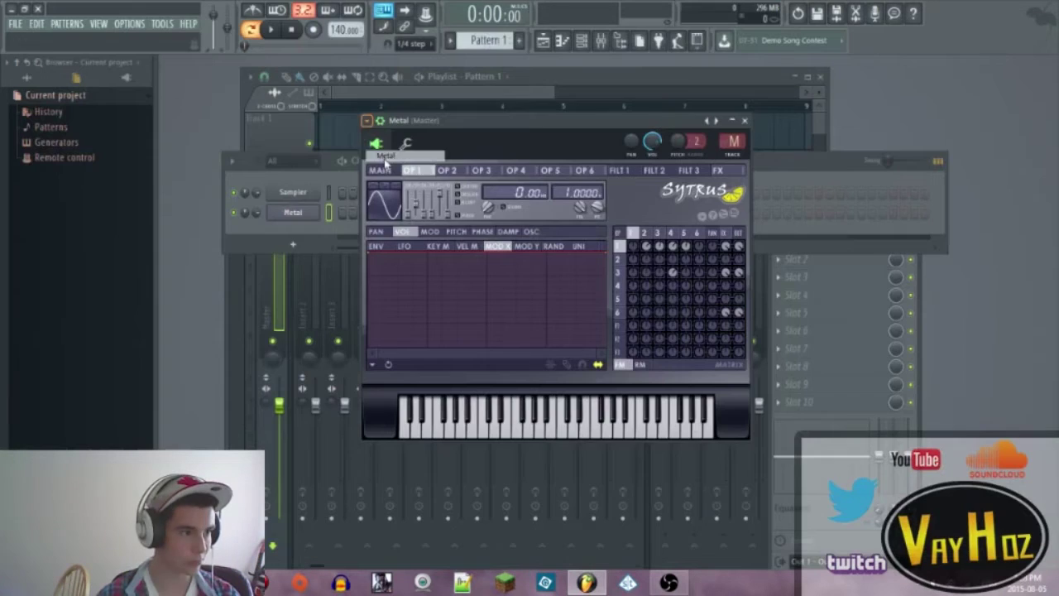
pyautogui.click(376, 143)
pyautogui.moveTo(380, 160)
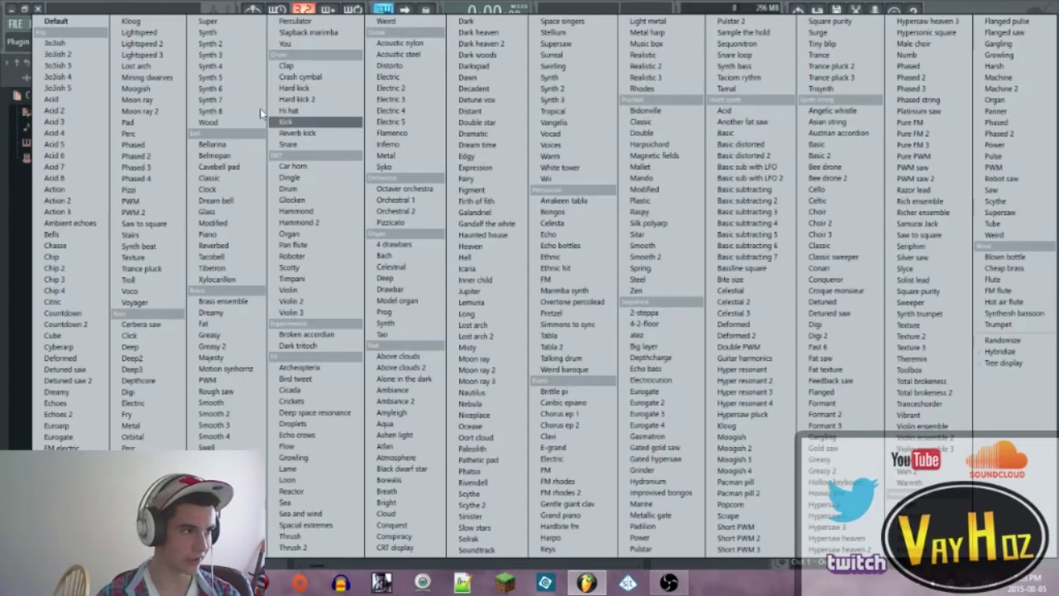
pyautogui.click(81, 25)
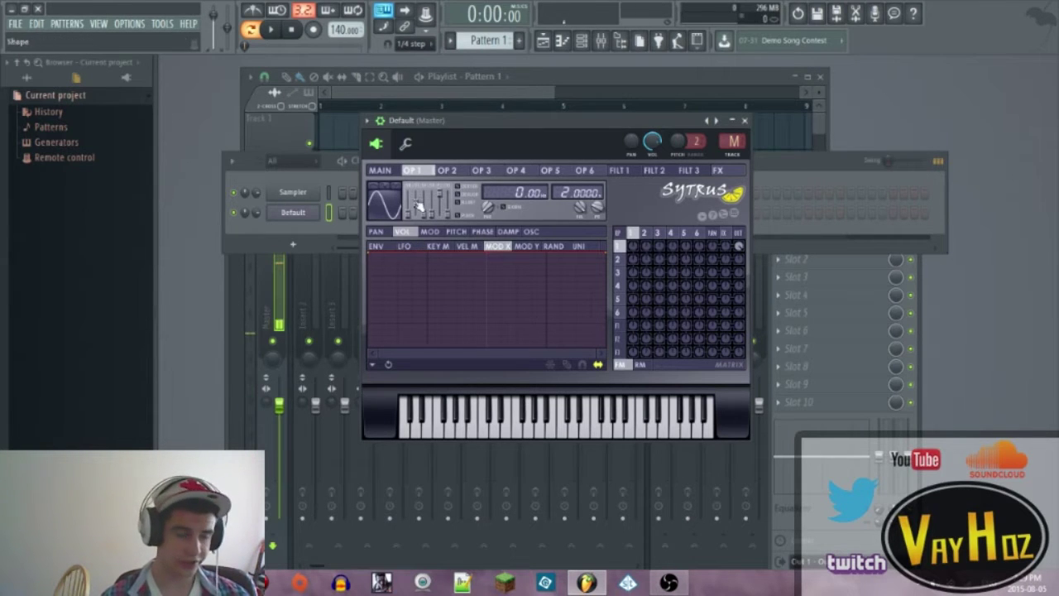
# Sweep operator 1's shape through triangle, sawtooth and square waves, playing a test note, and bring it back to sine.
pyautogui.moveTo(408, 213); pyautogui.dragTo(408, 207)
pyautogui.press('b')
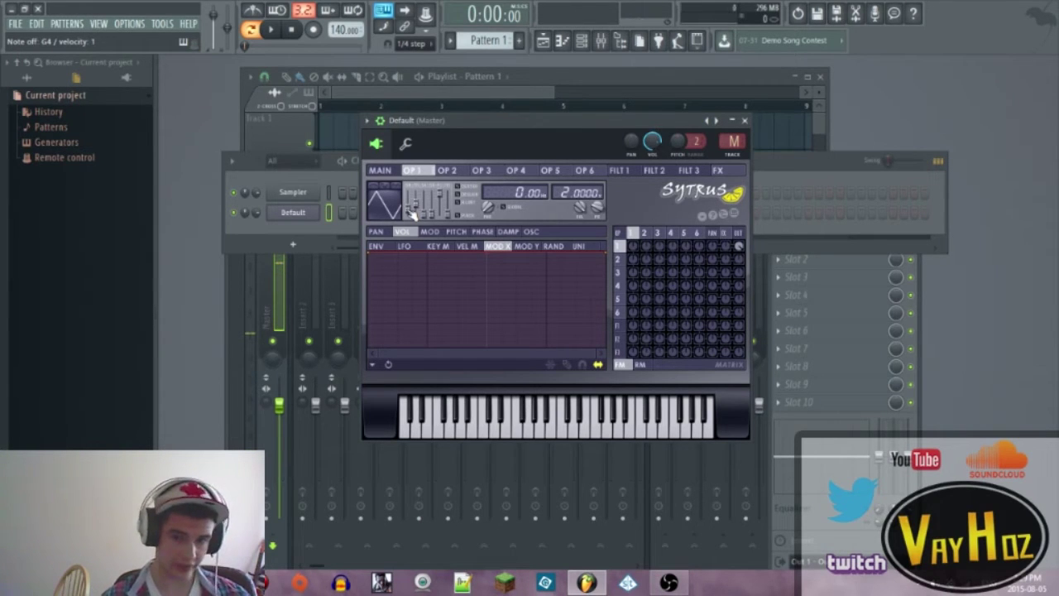
pyautogui.moveTo(412, 213); pyautogui.dragTo(412, 198)
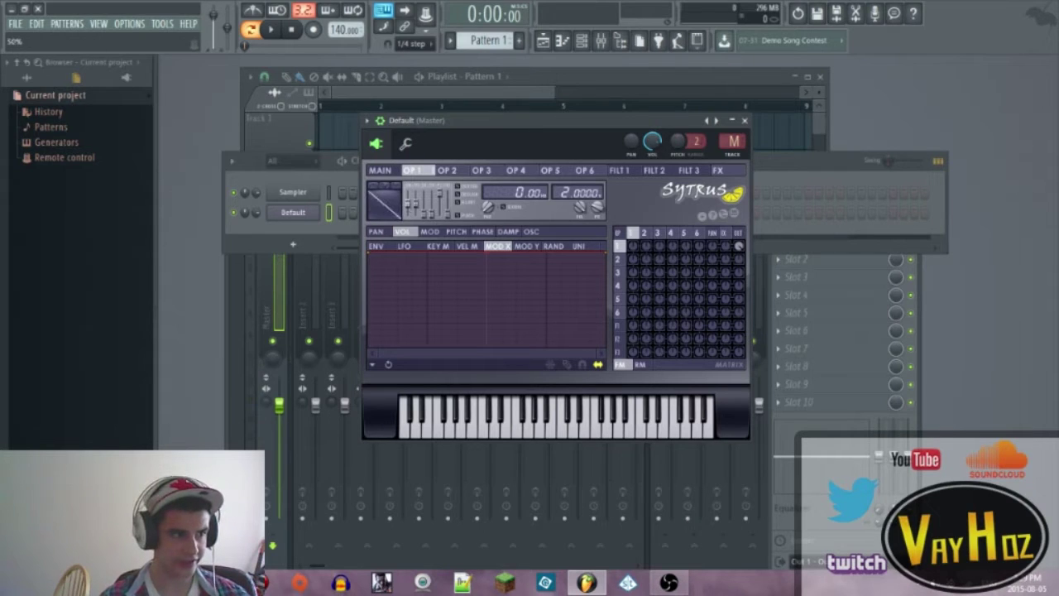
pyautogui.click(388, 207)
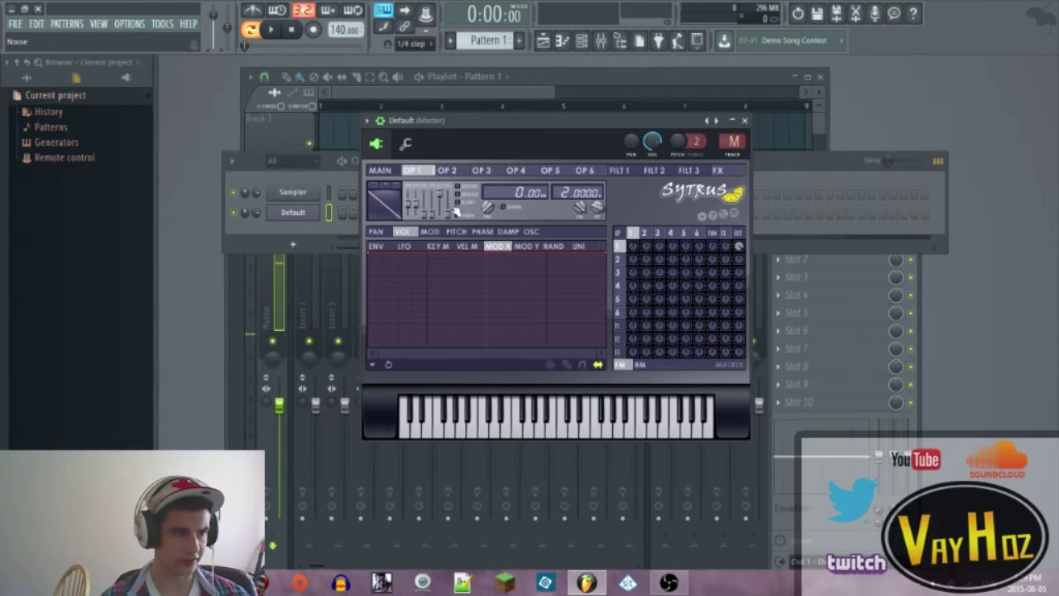
pyautogui.moveTo(418, 208); pyautogui.dragTo(418, 216)
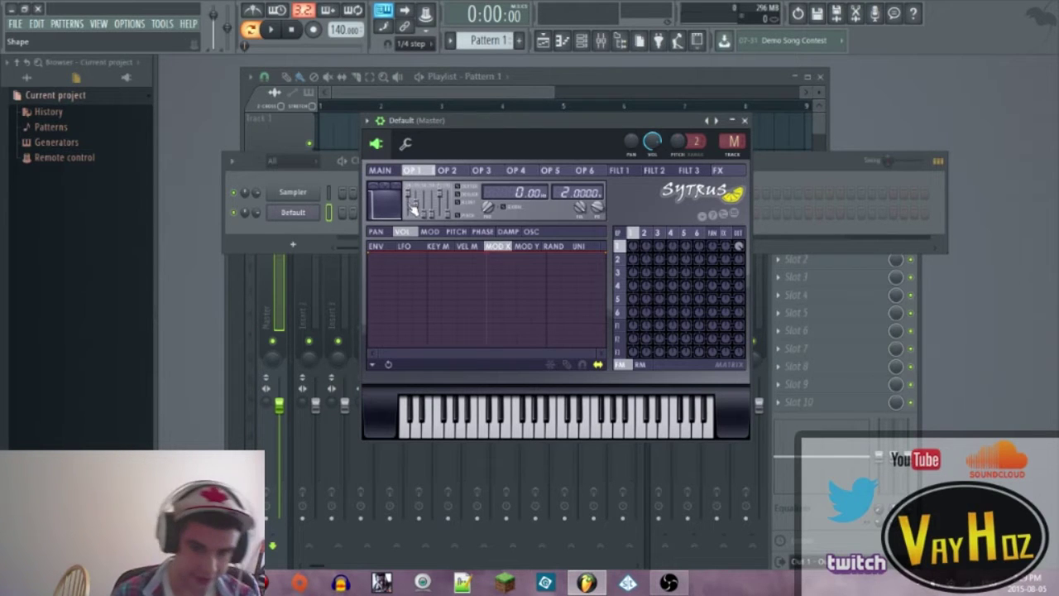
pyautogui.moveTo(404, 217)
pyautogui.mouseDown()
pyautogui.moveTo(408, 192)
pyautogui.moveTo(404, 227)
pyautogui.mouseUp()
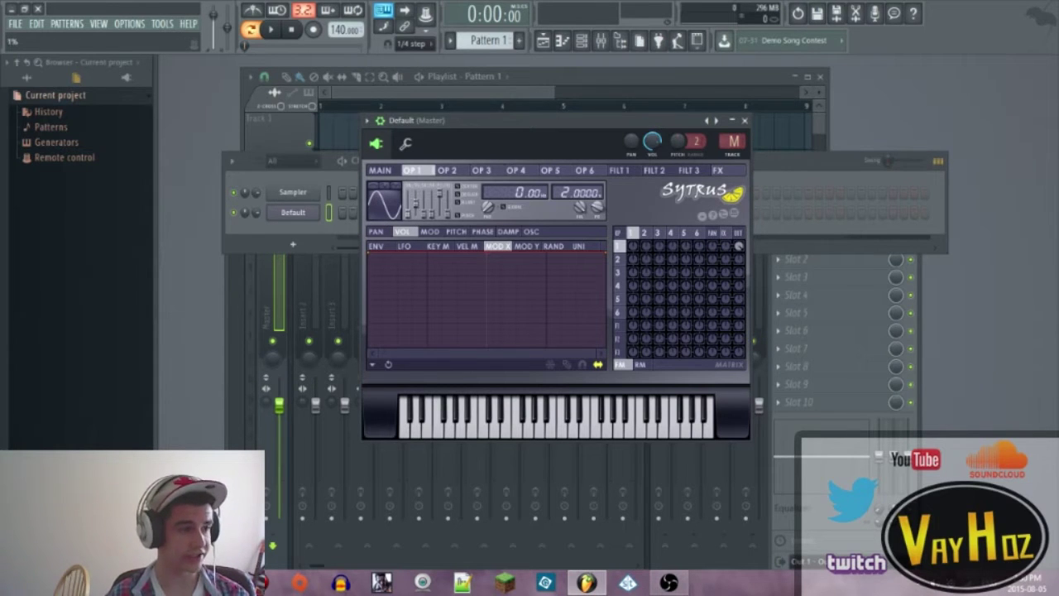
# Move operator 1's shape again from sine to triangle and sawtooth, and return it to sine.
pyautogui.moveTo(408, 215); pyautogui.dragTo(415, 217)
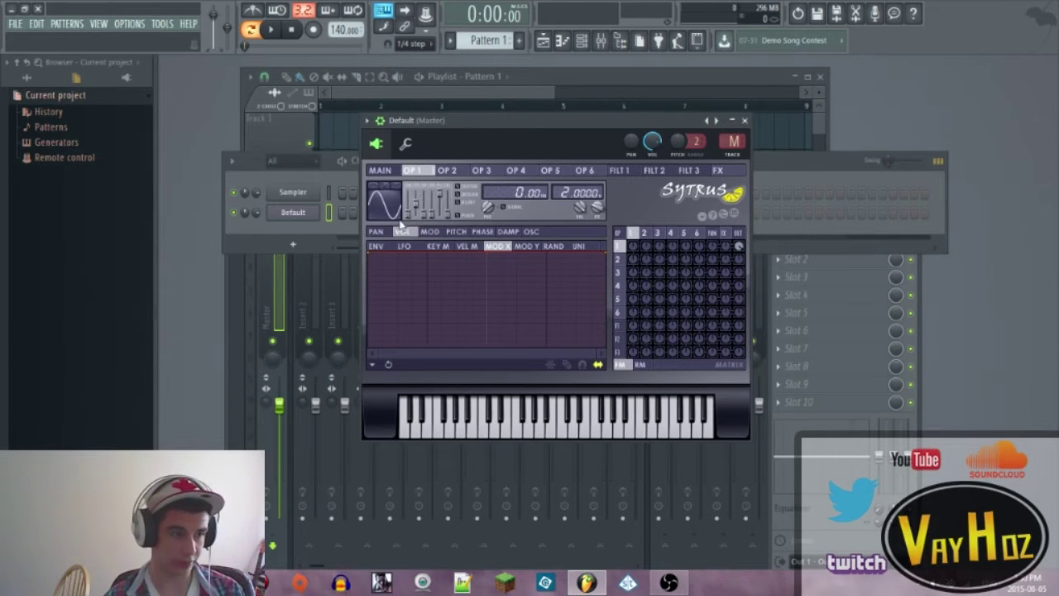
pyautogui.moveTo(408, 213); pyautogui.dragTo(408, 209)
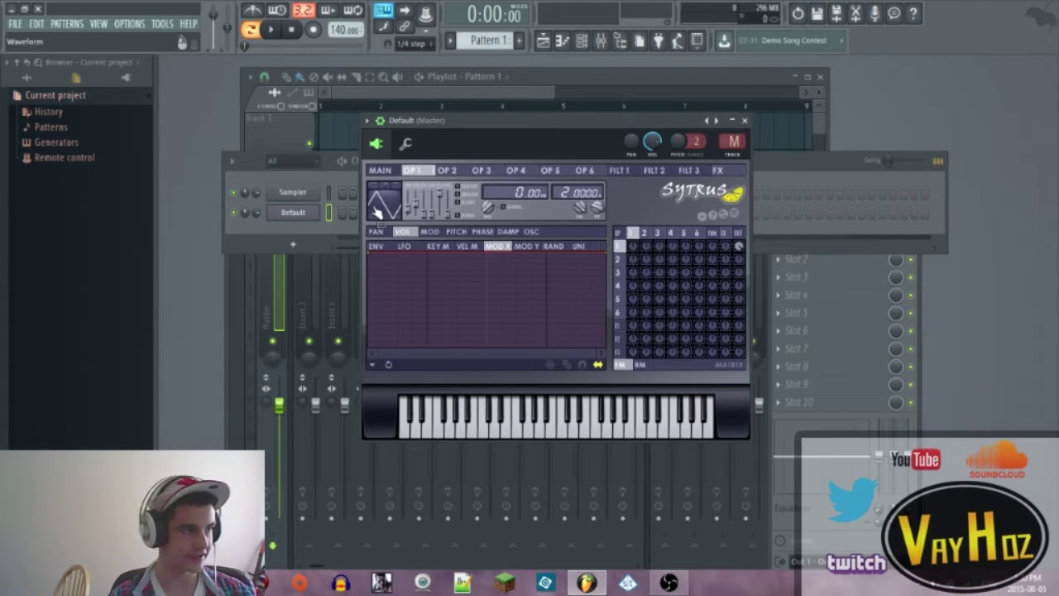
pyautogui.moveTo(417, 216); pyautogui.dragTo(416, 203)
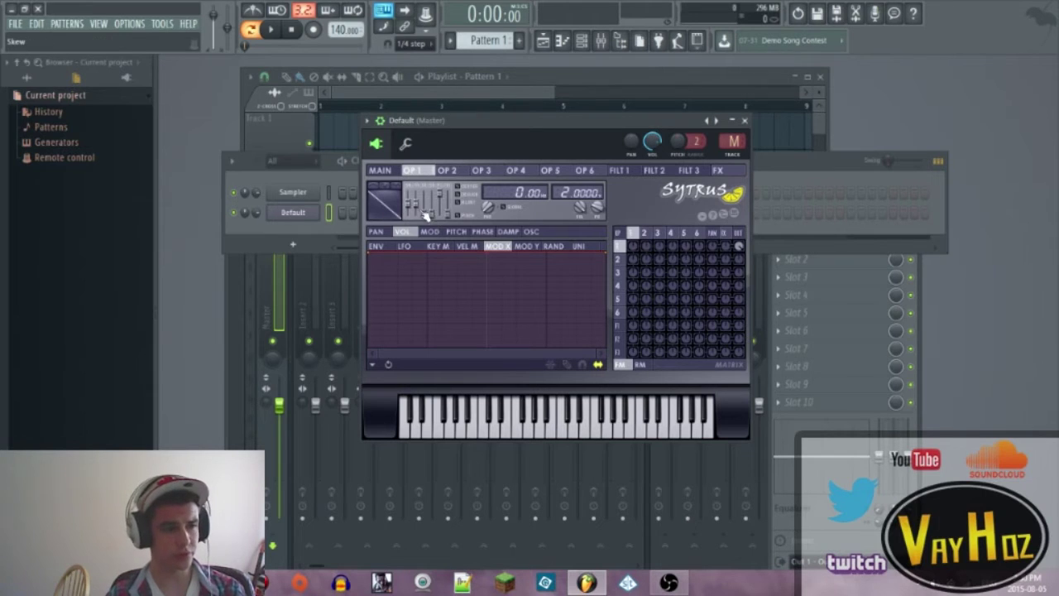
pyautogui.moveTo(408, 204); pyautogui.dragTo(408, 217)
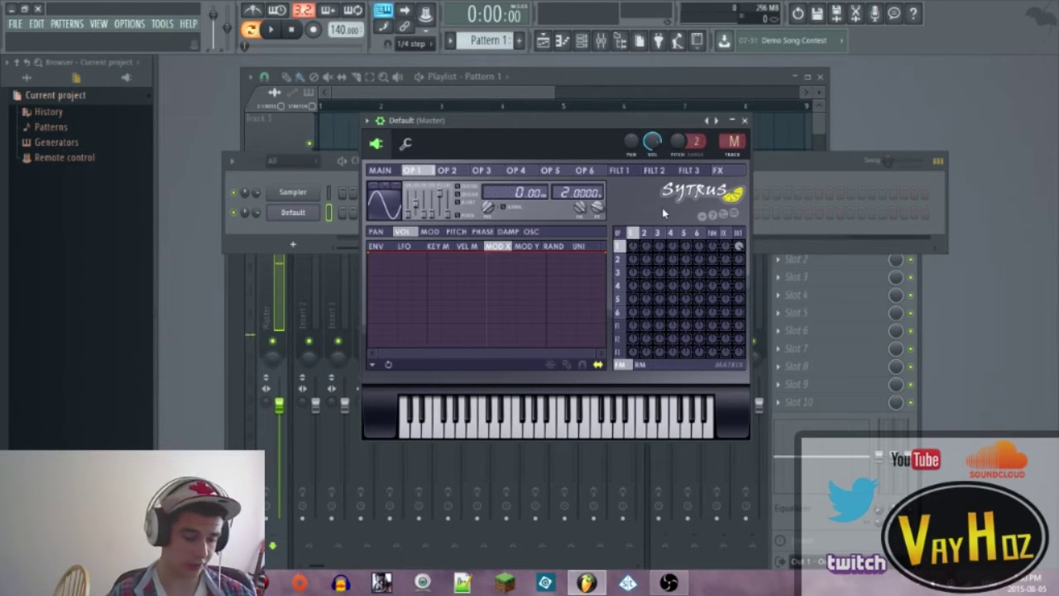
# Show the mixer and load Fruity Parametric EQ 2 into the master track's first effect slot.
pyautogui.press('F9')
pyautogui.click(796, 241)
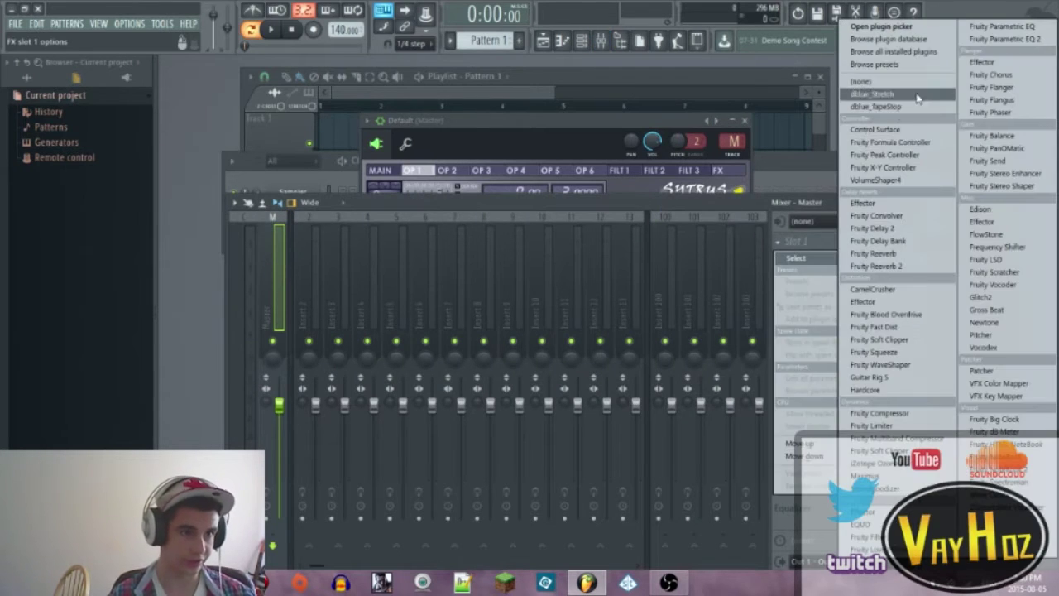
pyautogui.click(1005, 39)
# Detach the Parametric EQ 2 window and arrange it beside the Sytrus window, with the mixer lowered behind them.
pyautogui.click(557, 116)
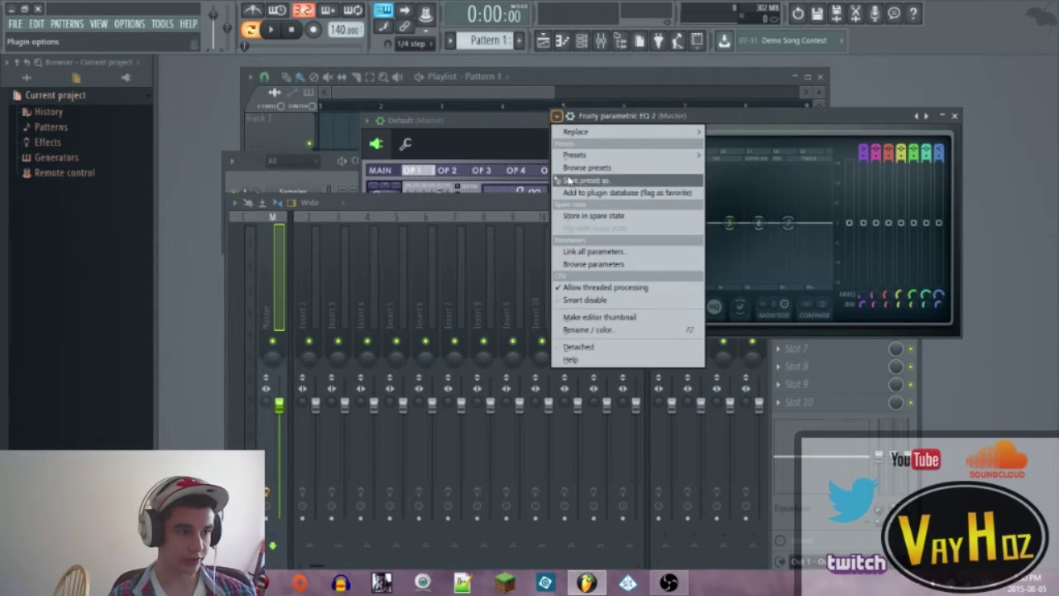
pyautogui.click(578, 349)
pyautogui.moveTo(718, 117); pyautogui.dragTo(806, 83)
pyautogui.moveTo(532, 204); pyautogui.dragTo(481, 286)
pyautogui.moveTo(498, 120); pyautogui.dragTo(364, 116)
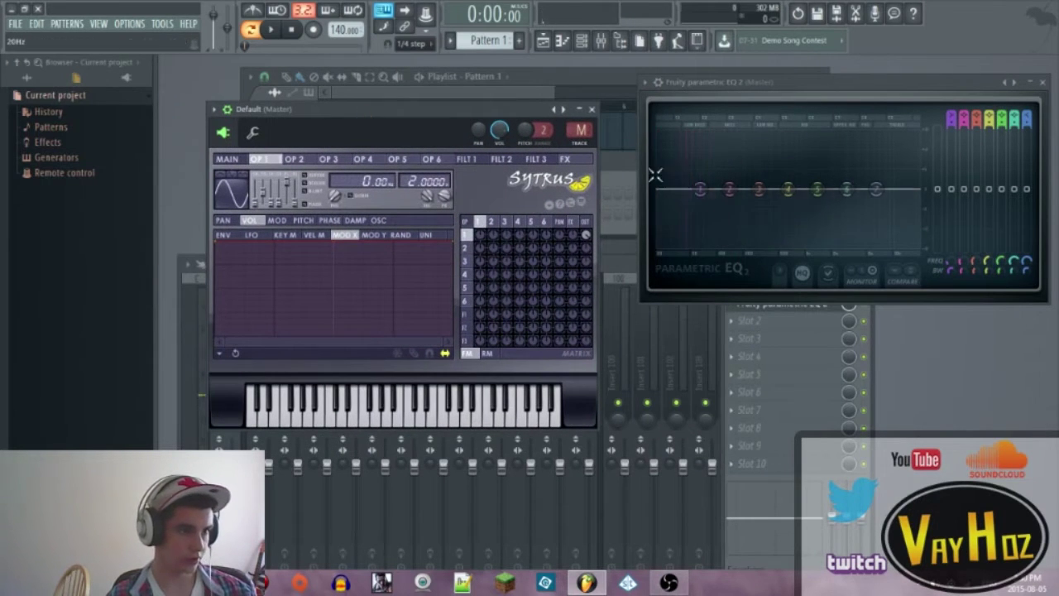
# Try boosting EQ band 2 at a lower frequency and reset the band.
pyautogui.moveTo(729, 190); pyautogui.dragTo(686, 171)
pyautogui.rightClick(686, 170)
pyautogui.click(700, 188)
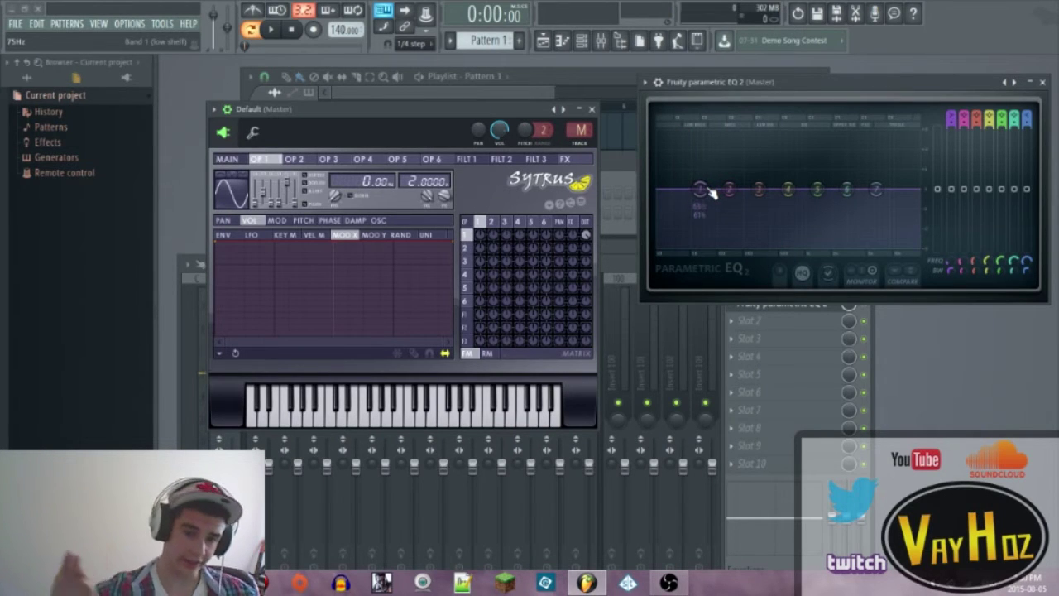
# Change EQ band 1 to a high pass filter, adjust its order, and place its cutoff at the lowest end of the spectrum.
pyautogui.moveTo(710, 191); pyautogui.dragTo(667, 194)
pyautogui.rightClick(701, 190)
pyautogui.moveTo(718, 225)
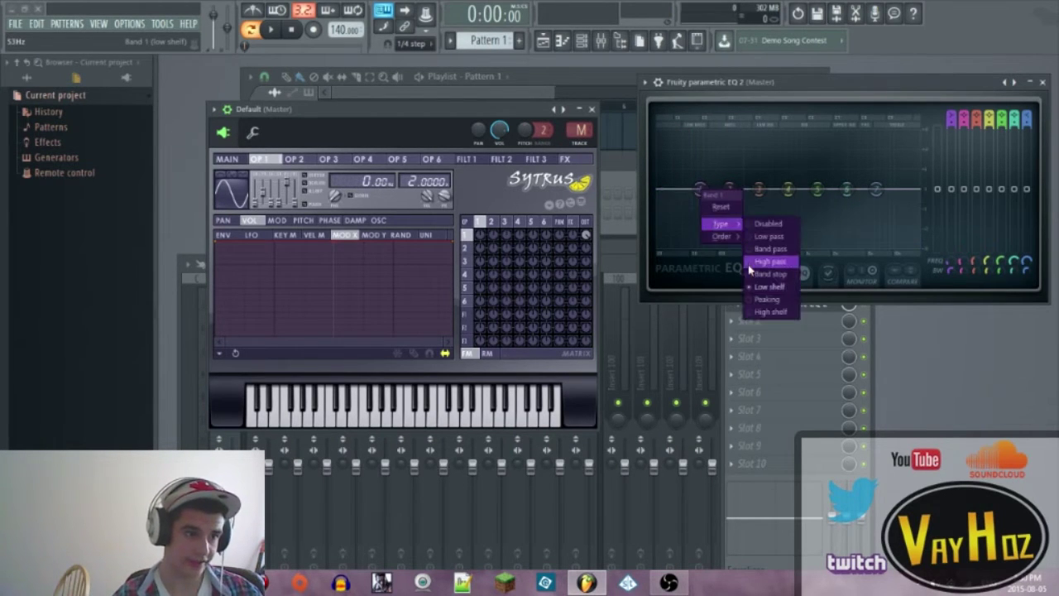
pyautogui.click(750, 262)
pyautogui.rightClick(701, 191)
pyautogui.click(757, 237)
pyautogui.moveTo(701, 191); pyautogui.dragTo(731, 190)
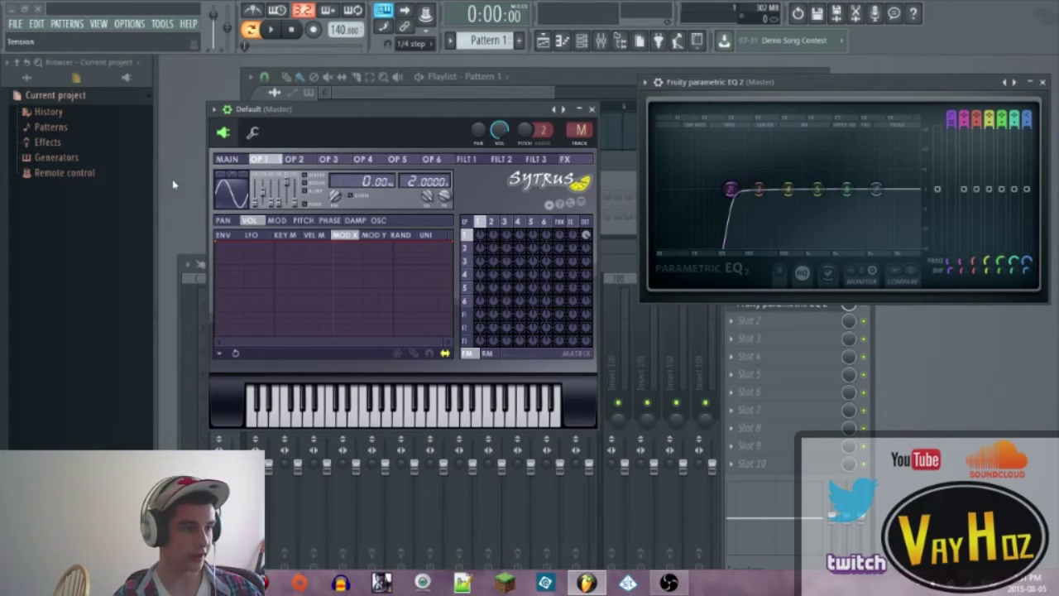
pyautogui.moveTo(732, 189); pyautogui.dragTo(662, 192)
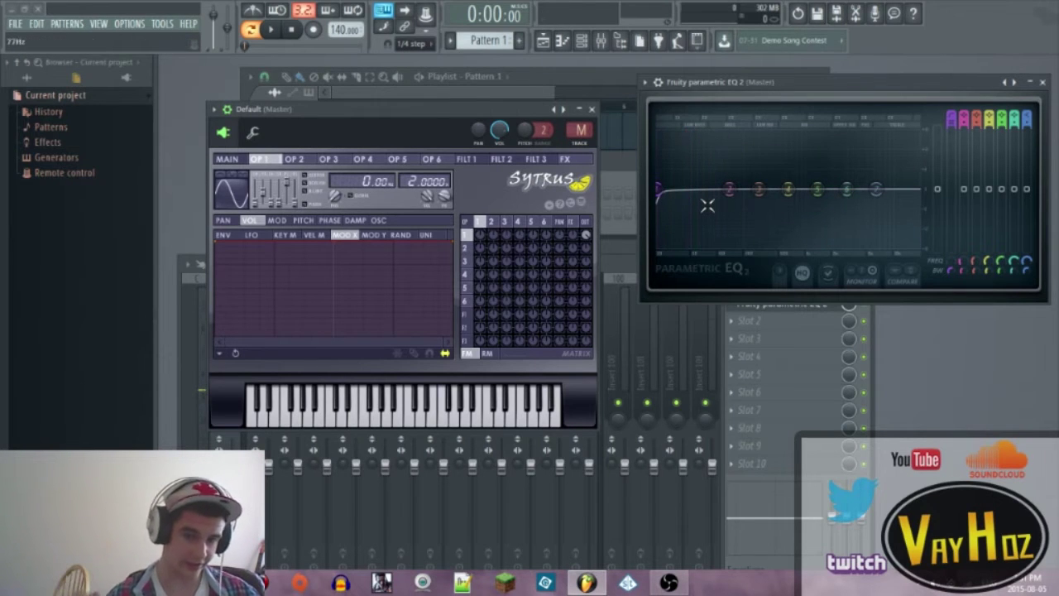
# Shift EQ band 2 toward the low frequencies two more times, resetting the band after each attempt.
pyautogui.moveTo(730, 190); pyautogui.dragTo(685, 175)
pyautogui.rightClick(685, 177)
pyautogui.click(703, 193)
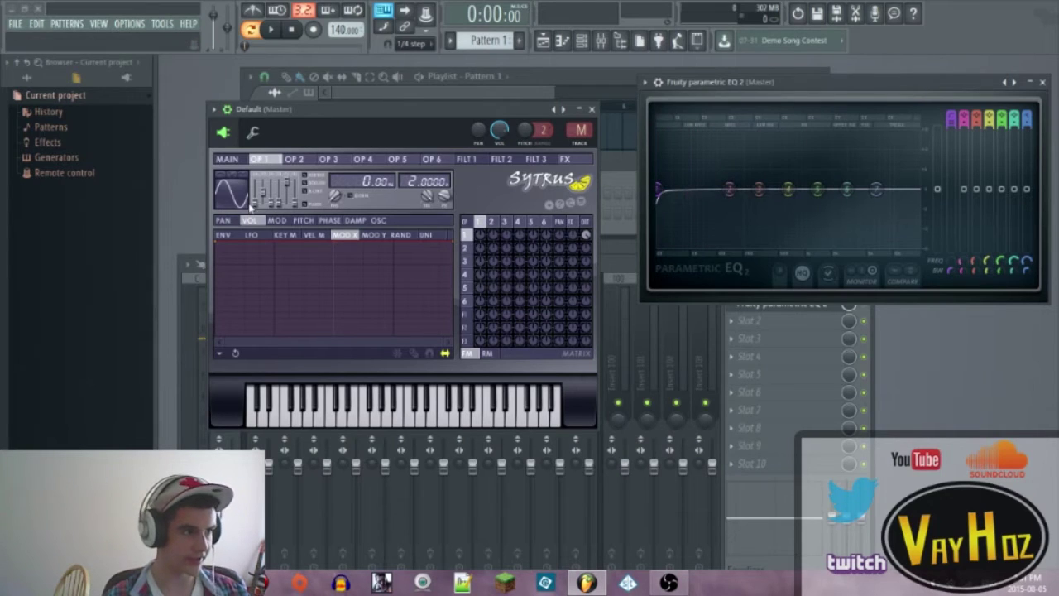
pyautogui.moveTo(729, 189); pyautogui.dragTo(708, 183)
pyautogui.rightClick(709, 186)
pyautogui.click(730, 206)
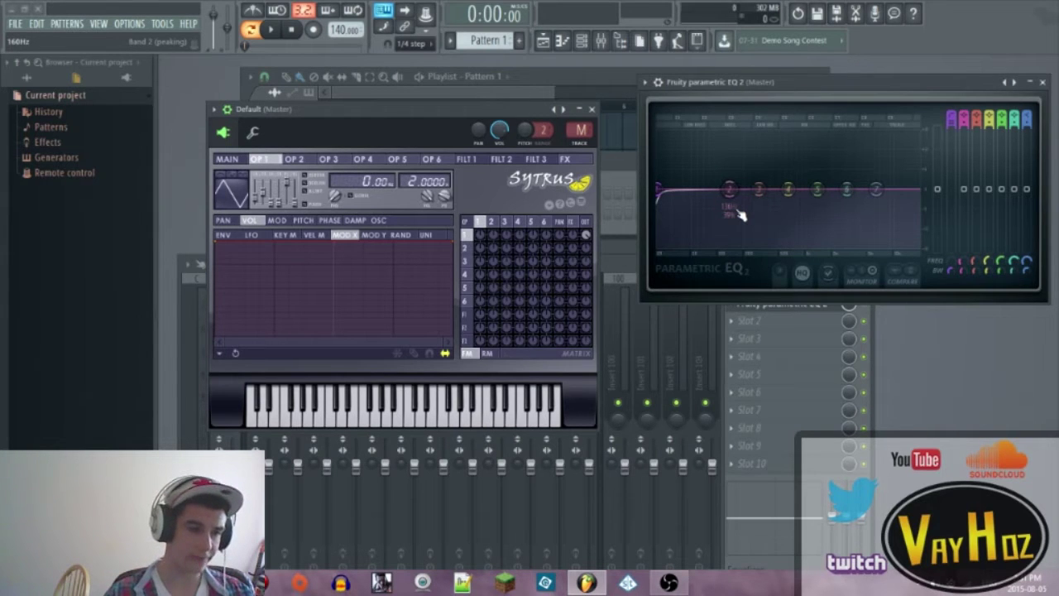
# With operator 1 selected in the matrix, raise its shape to sawtooth and further to a square wave.
pyautogui.click(491, 221)
pyautogui.click(481, 221)
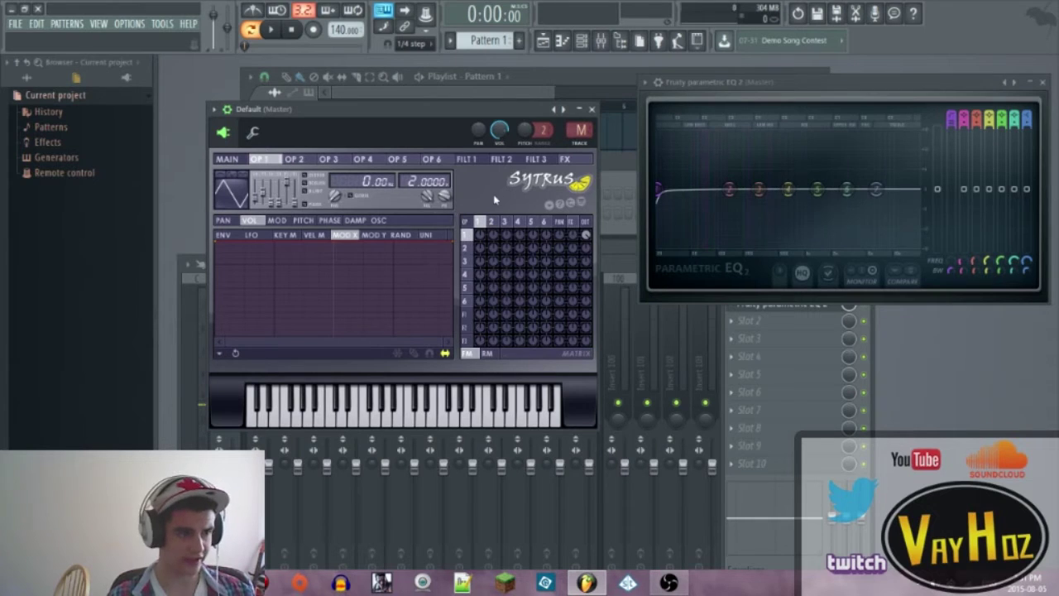
pyautogui.moveTo(256, 197); pyautogui.dragTo(256, 191)
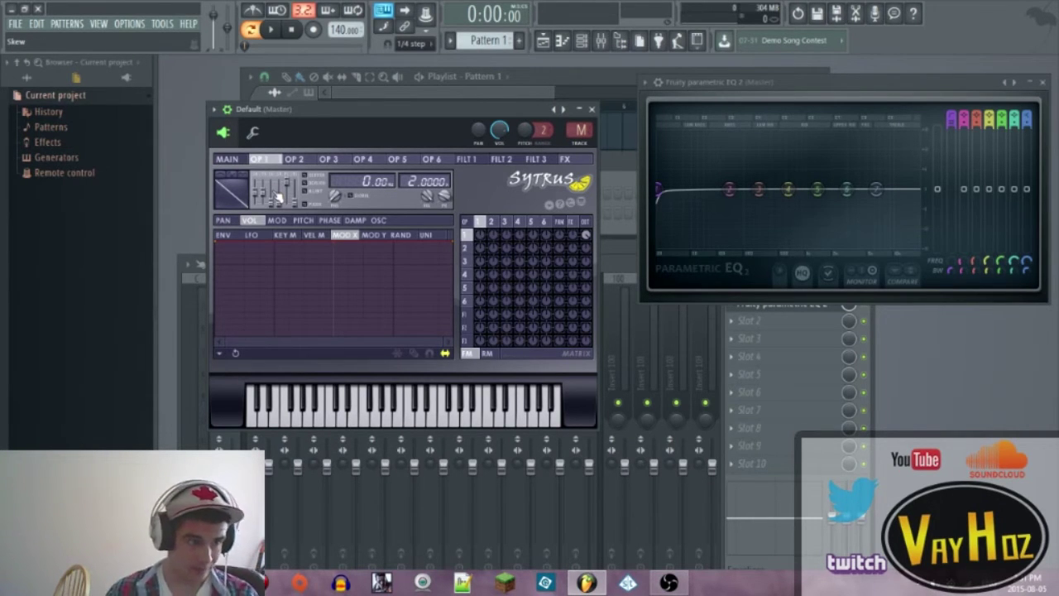
pyautogui.moveTo(257, 192); pyautogui.dragTo(256, 184)
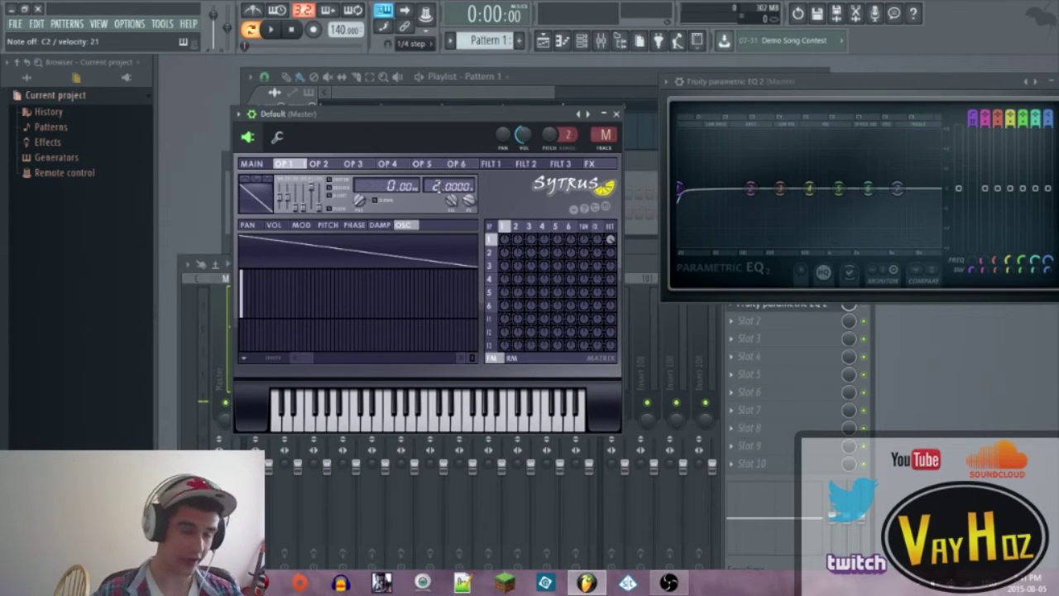
# Try different frequency ratios on operator 1, raising the ratio to 4 and beyond and lowering it to 3.
pyautogui.scroll(1, 439, 188)
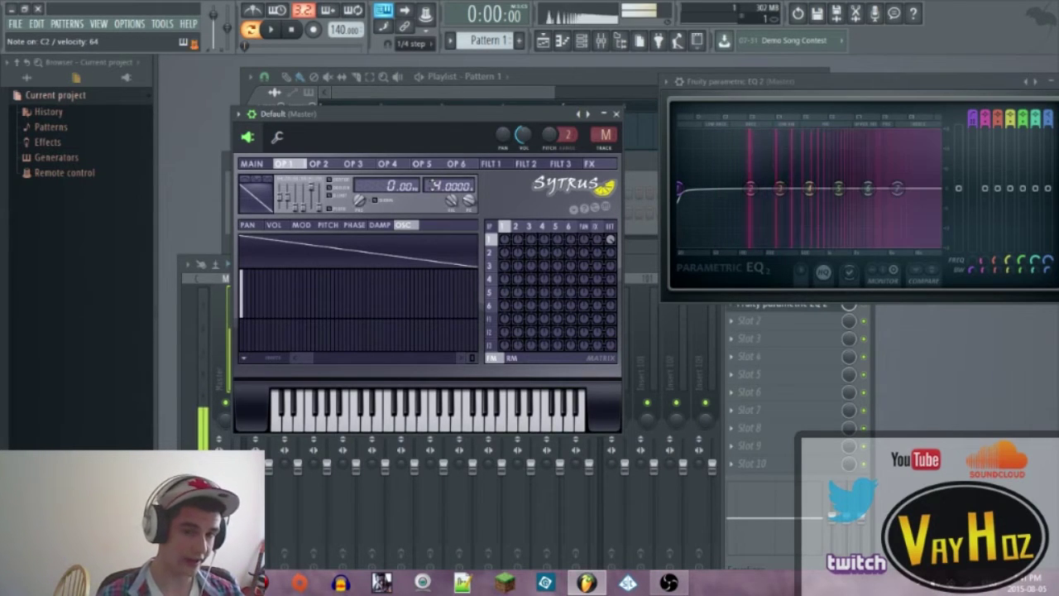
pyautogui.scroll(1, 438, 184)
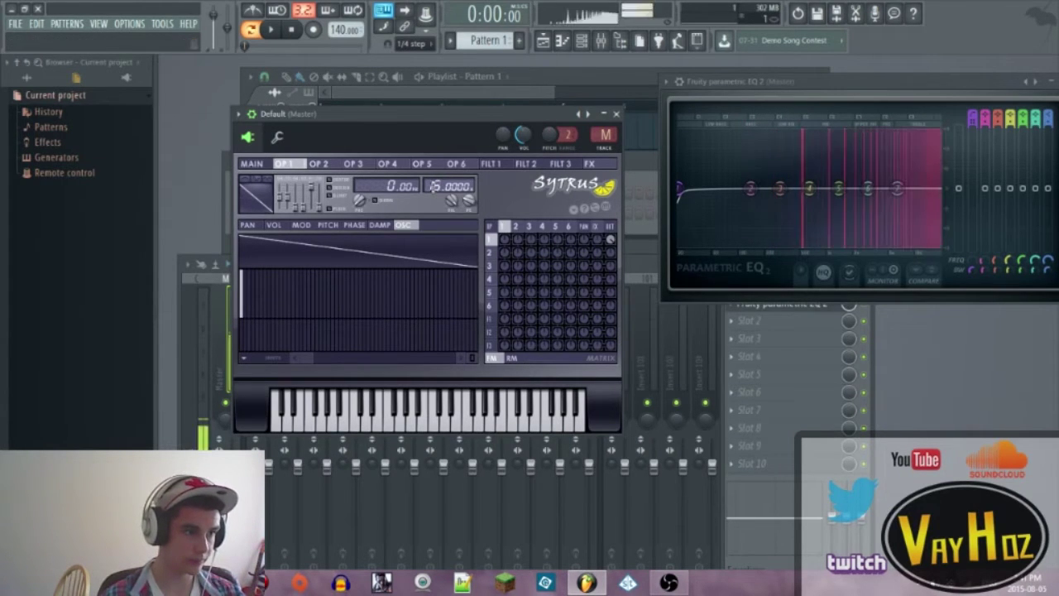
pyautogui.scroll(-1, 436, 186)
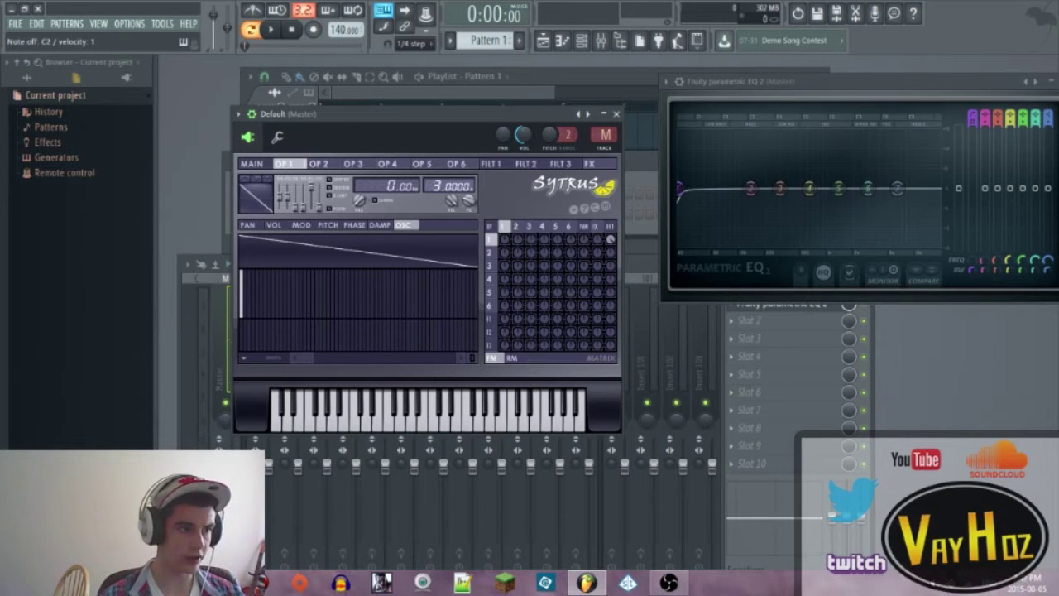
pyautogui.moveTo(385, 186)
pyautogui.mouseDown()
pyautogui.moveTo(385, 174)
pyautogui.moveTo(384, 185)
pyautogui.mouseUp()
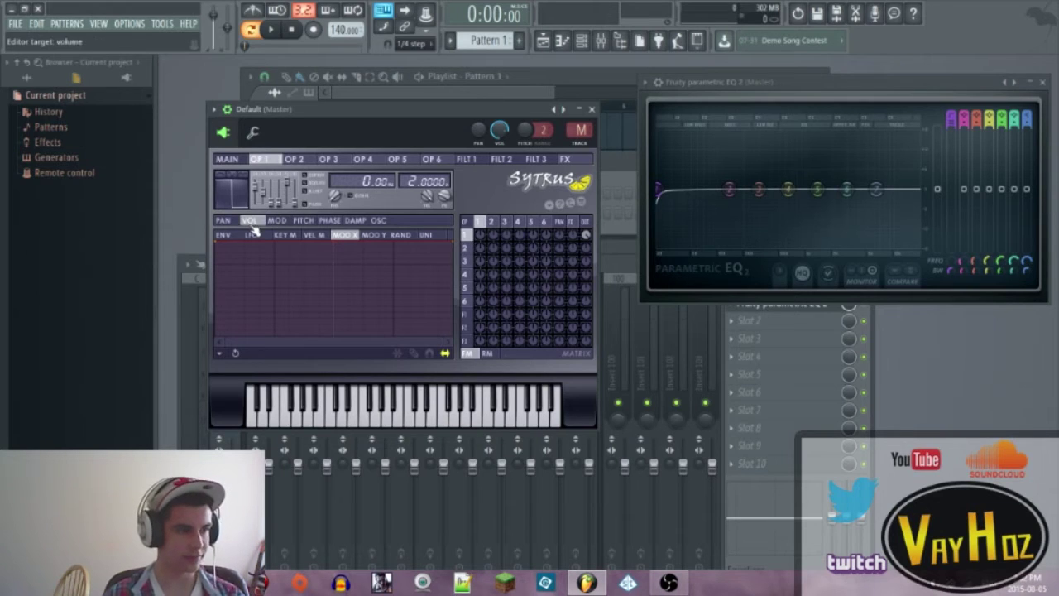
# Look at the pitch, volume and pan modulation targets of operator 1 in turn.
pyautogui.click(310, 221)
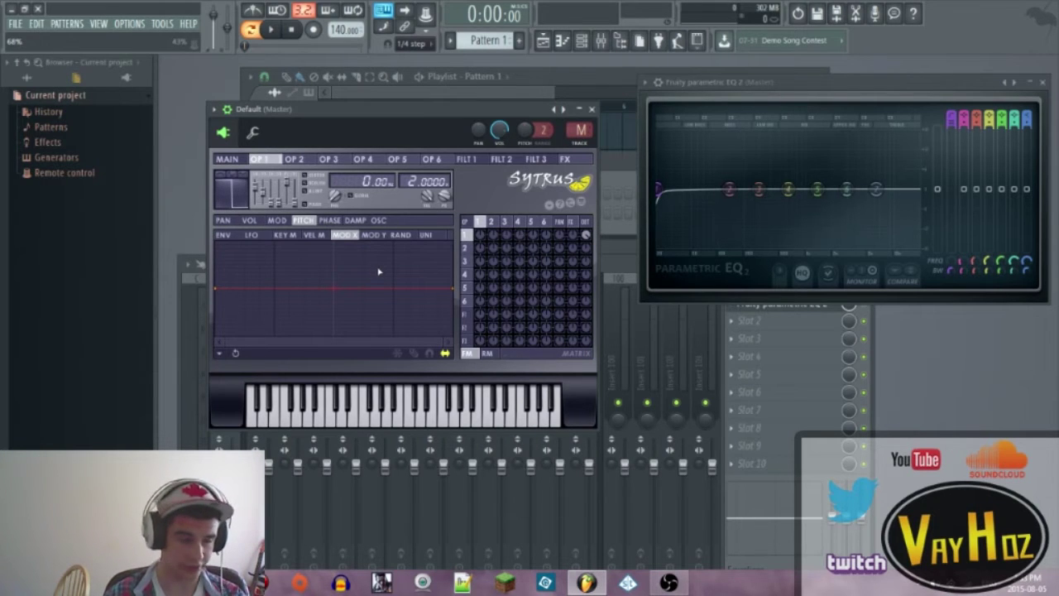
pyautogui.click(262, 221)
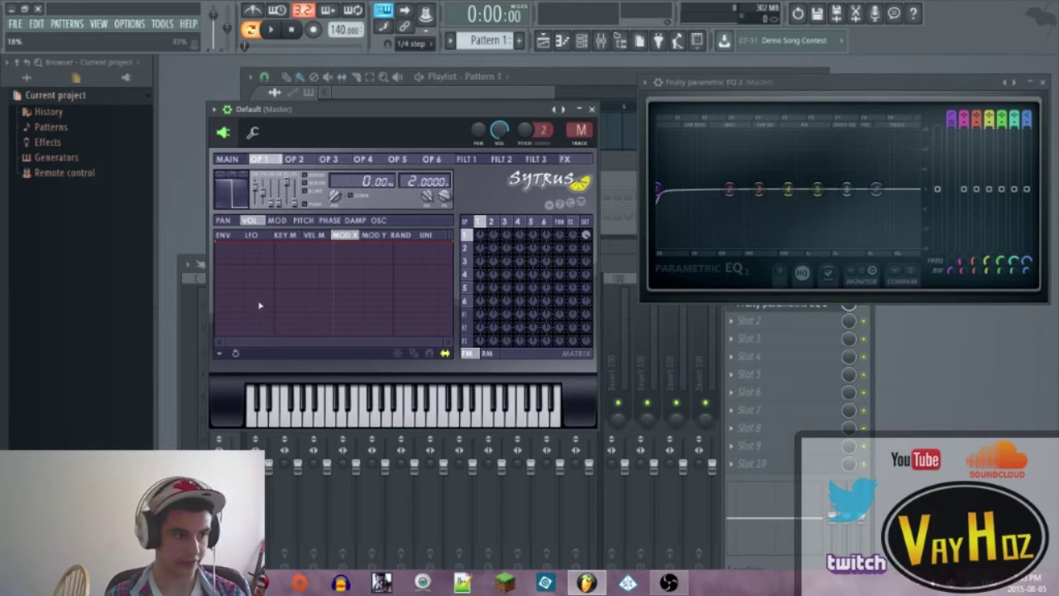
pyautogui.click(224, 221)
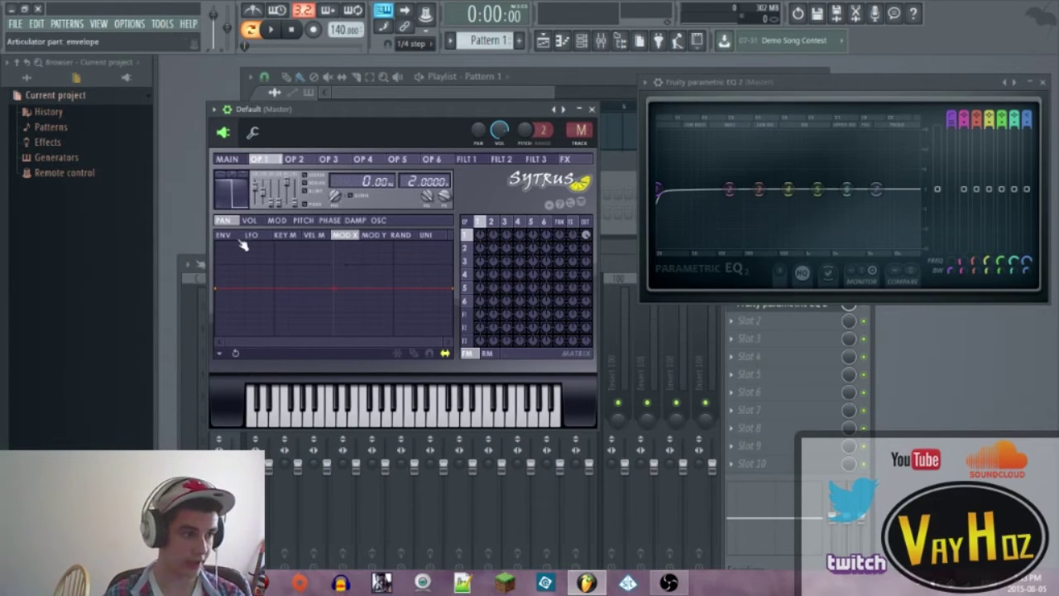
# Go through operator 1's pan articulators: envelope, LFO, key mapping, velocity mapping and modulation X.
pyautogui.click(242, 239)
pyautogui.click(251, 235)
pyautogui.click(284, 235)
pyautogui.click(314, 235)
pyautogui.click(346, 235)
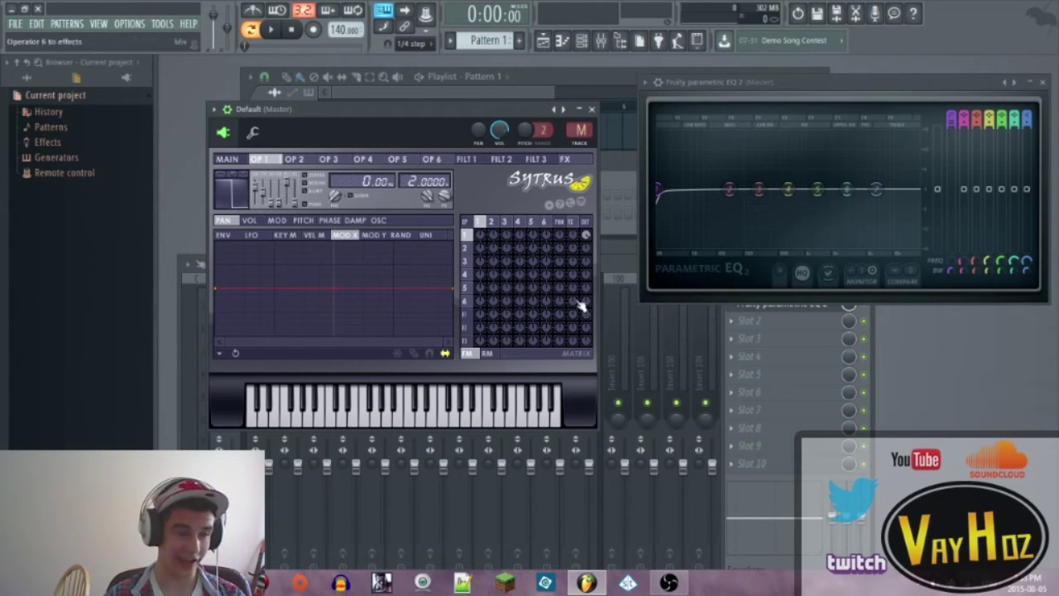
# Slope operator 1's pan modulation X mapping from full left up to full right, and sweep modulation X between its extremes to test it.
pyautogui.moveTo(218, 288); pyautogui.dragTo(164, 375)
pyautogui.moveTo(452, 288); pyautogui.dragTo(511, 184)
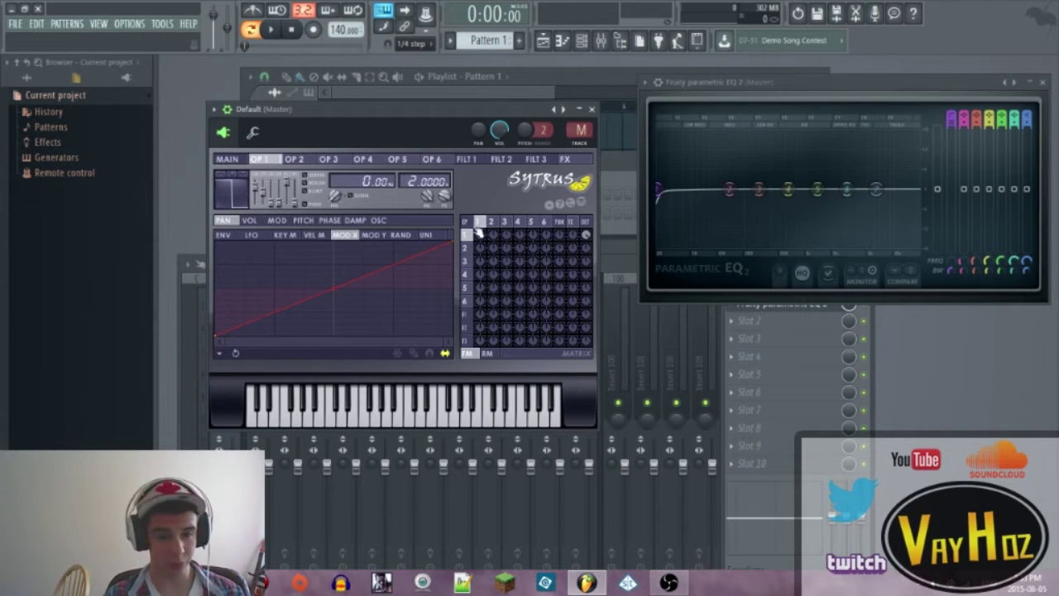
pyautogui.click(228, 160)
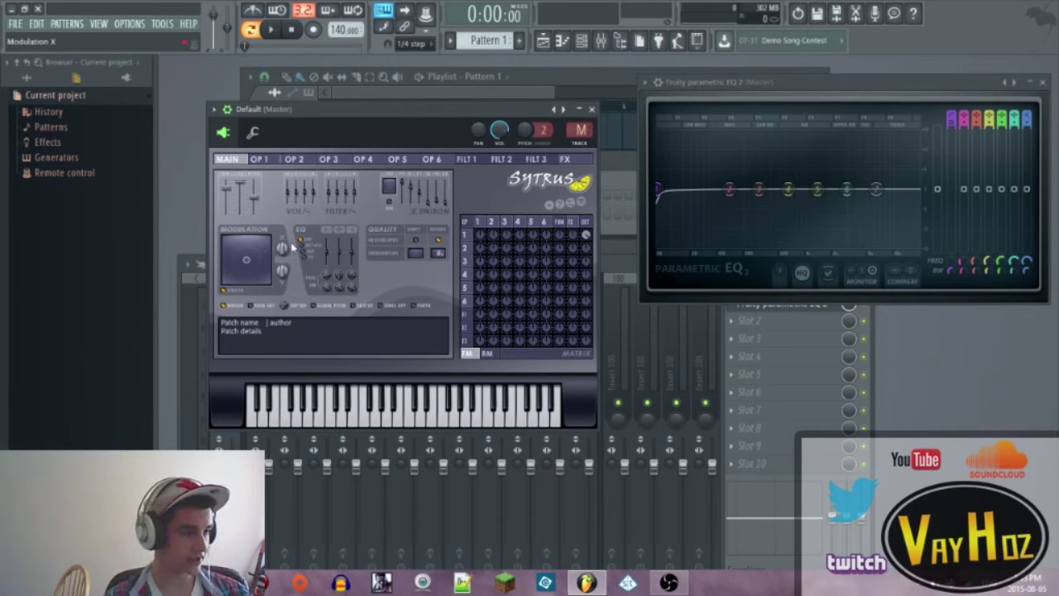
pyautogui.moveTo(286, 248); pyautogui.dragTo(286, 234)
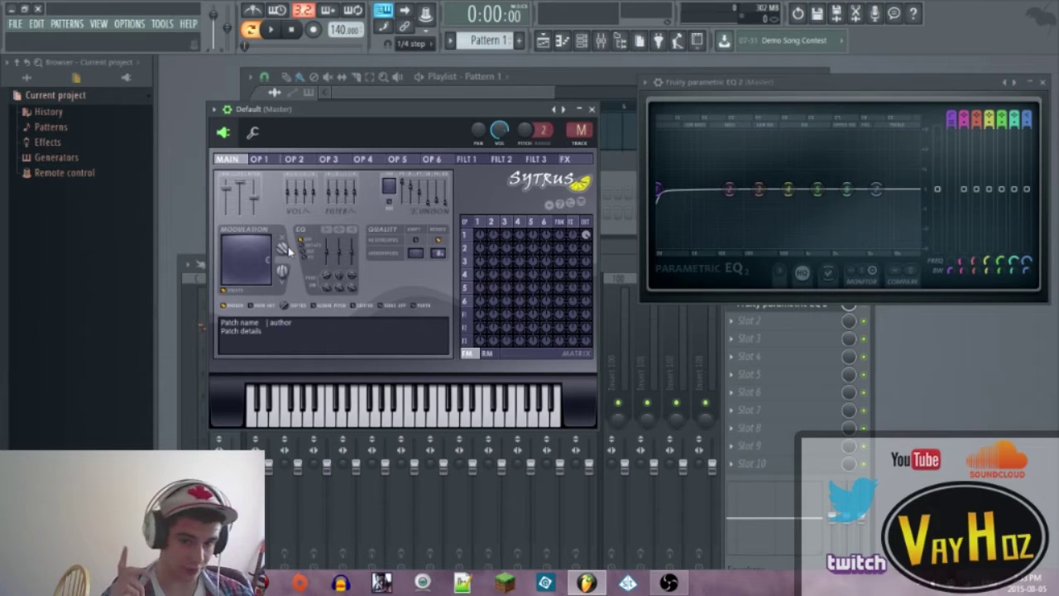
pyautogui.moveTo(289, 251); pyautogui.dragTo(289, 271)
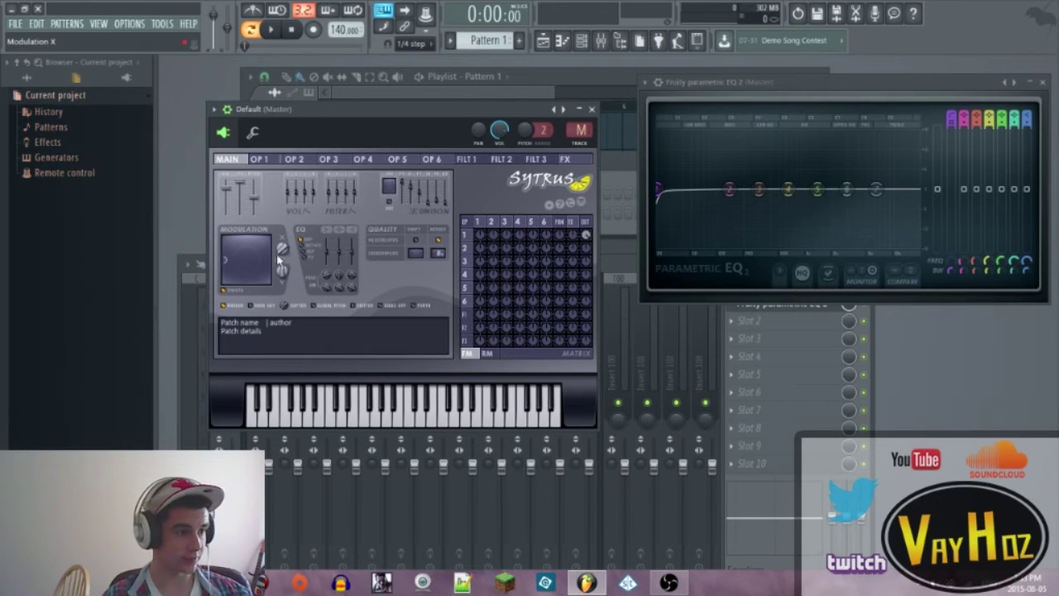
pyautogui.moveTo(283, 251); pyautogui.dragTo(283, 217)
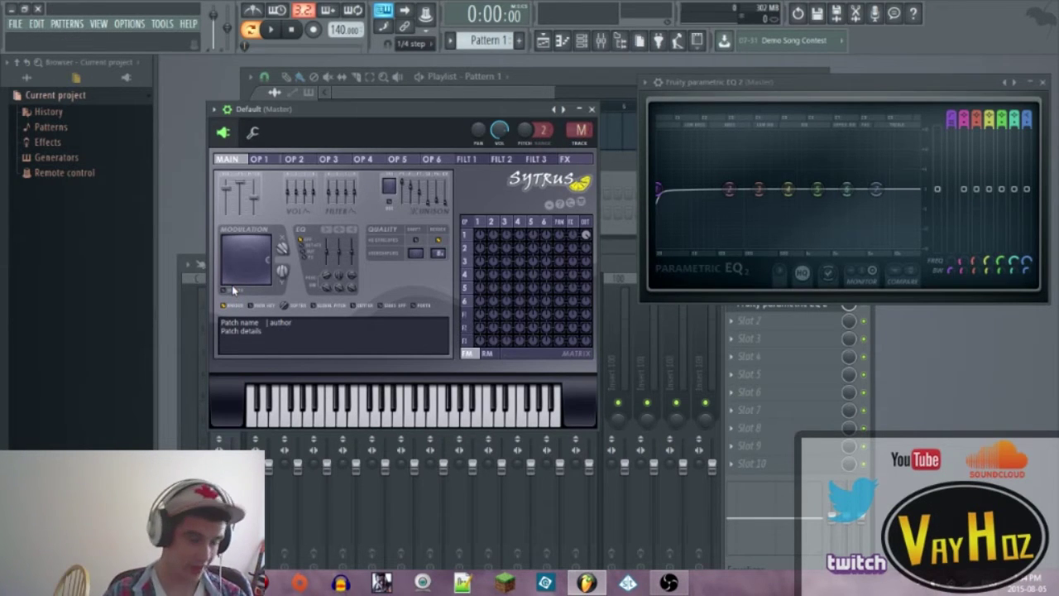
pyautogui.moveTo(283, 249); pyautogui.dragTo(283, 319)
pyautogui.press('v')
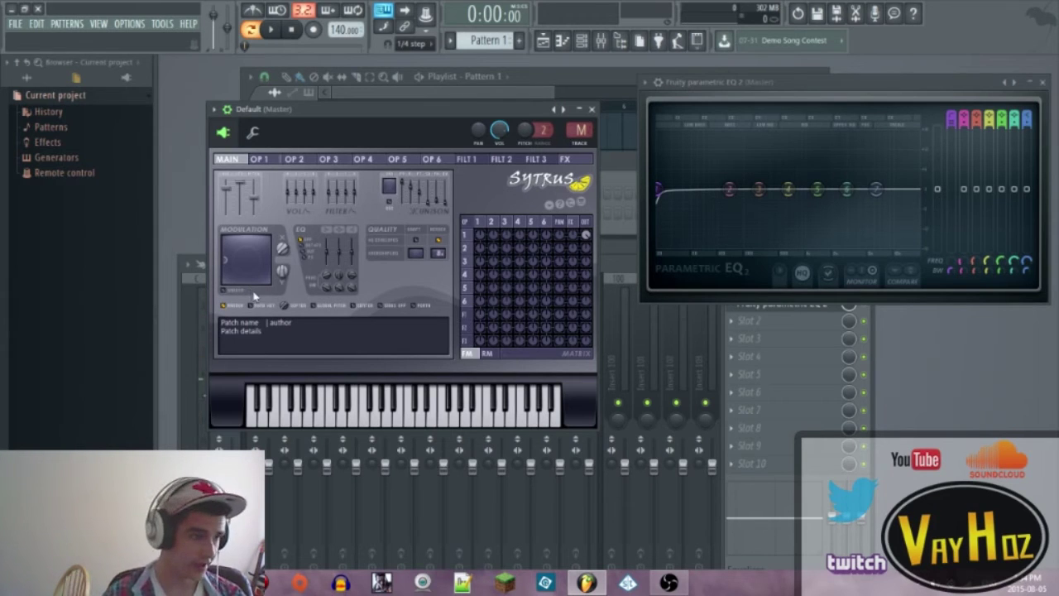
# Flatten operator 1's pan modulation X mapping at the upper limit, and ramp its volume modulation X mapping from 0% to 100%.
pyautogui.click(477, 222)
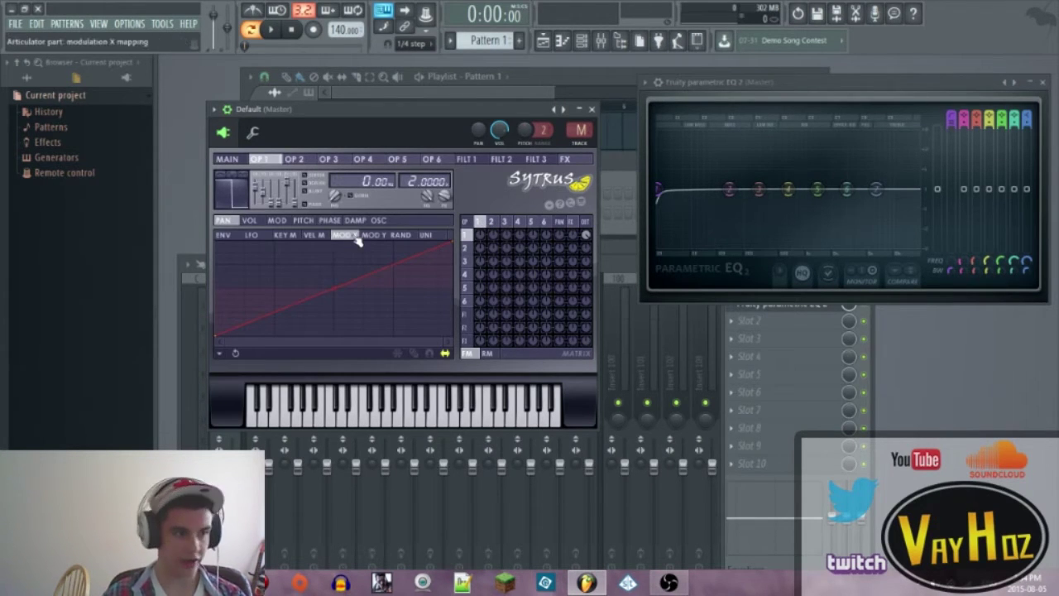
pyautogui.moveTo(219, 335); pyautogui.dragTo(94, 184)
pyautogui.click(253, 220)
pyautogui.moveTo(220, 236); pyautogui.dragTo(142, 369)
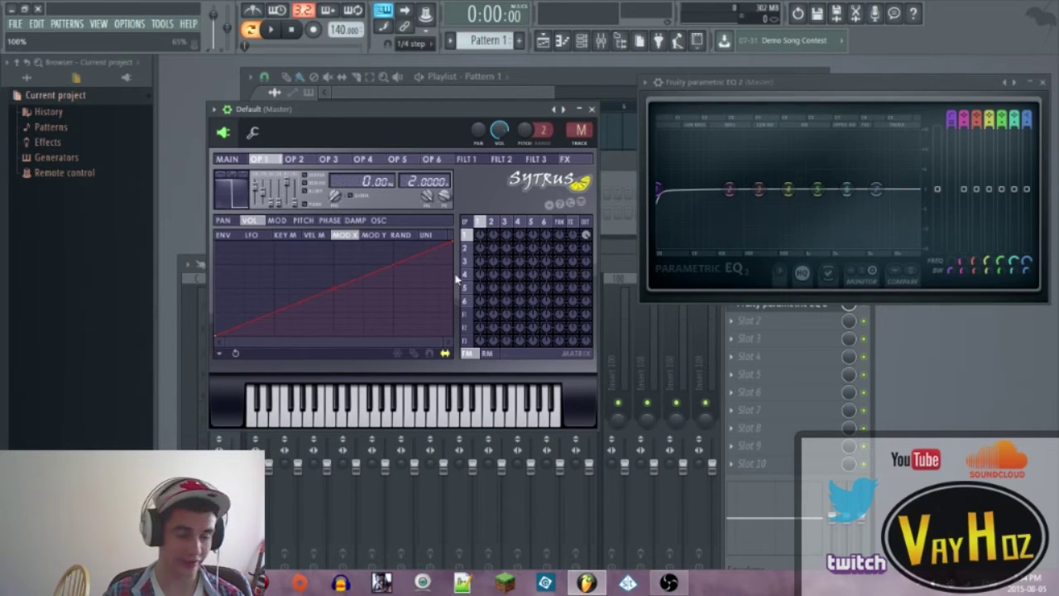
pyautogui.click(235, 160)
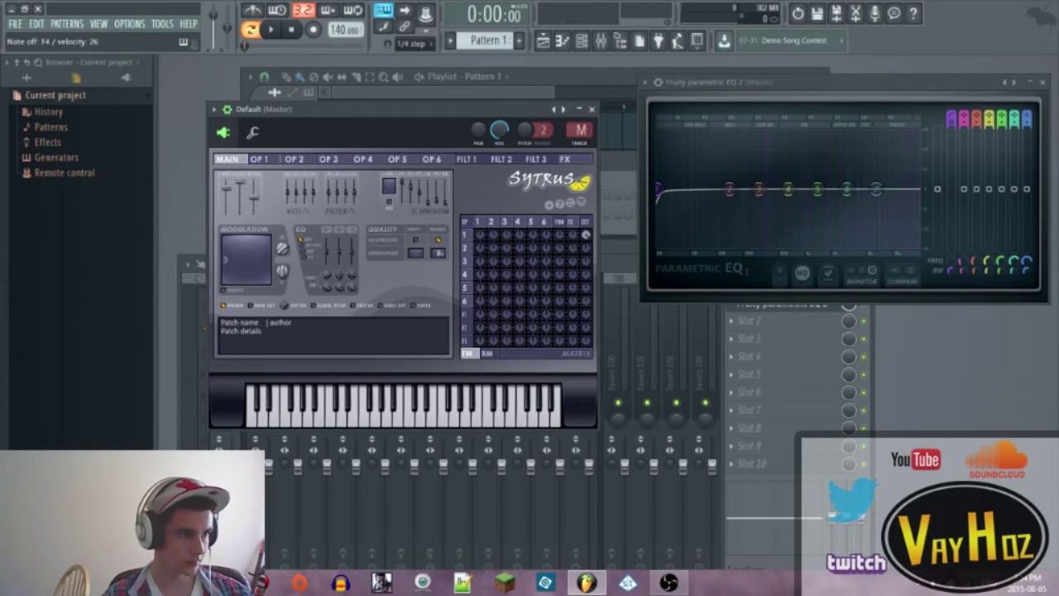
# Lower the start point of operator 1's pan modulation X mapping to about the centre.
pyautogui.click(269, 162)
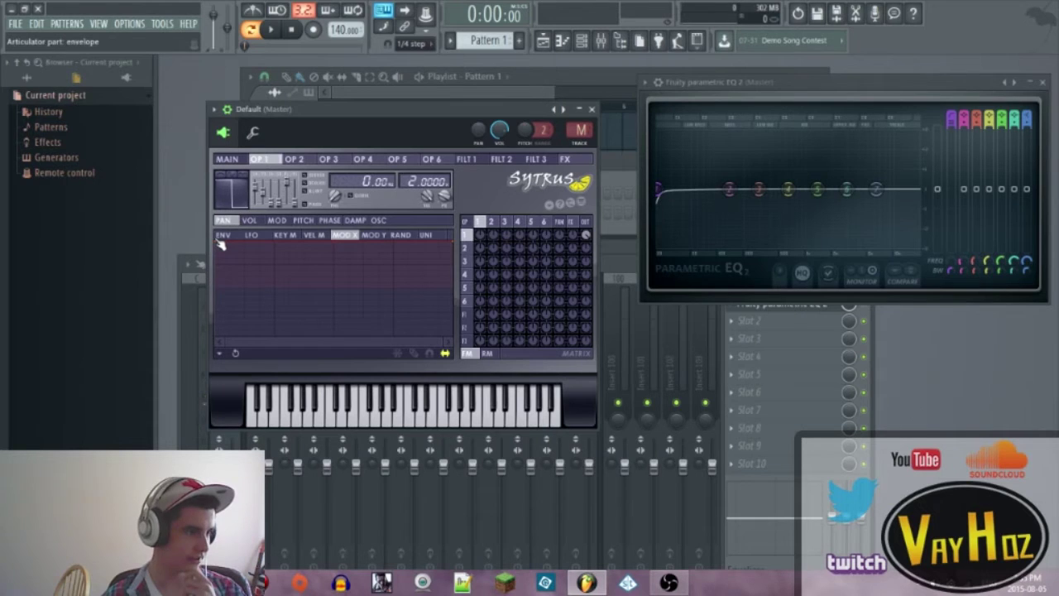
pyautogui.moveTo(219, 240); pyautogui.dragTo(220, 281)
pyautogui.rightClick(218, 282)
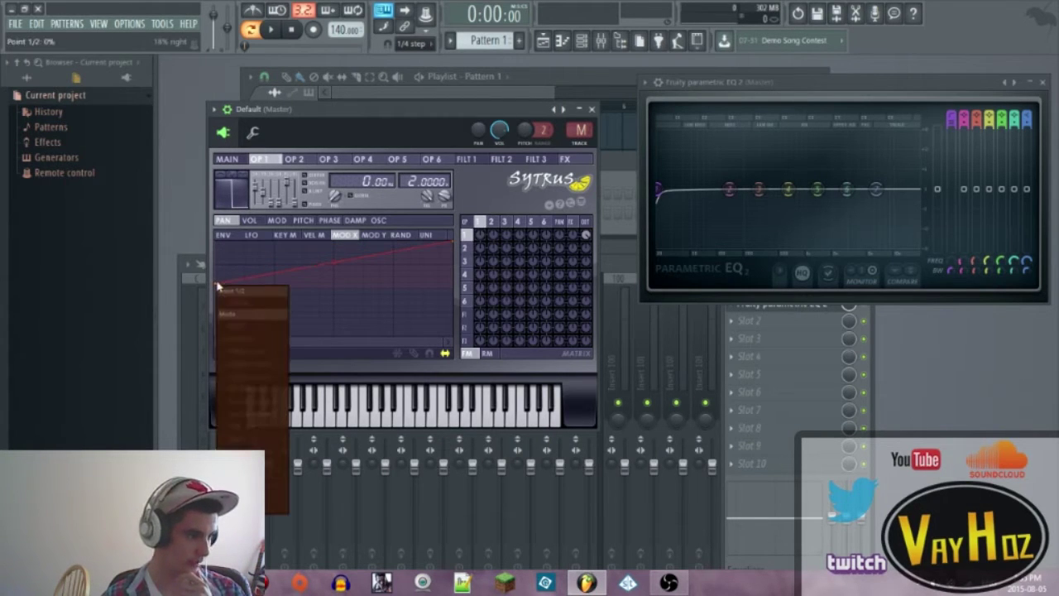
pyautogui.click(399, 125)
pyautogui.hotkey('ctrl', 'f')
pyautogui.write('.50')
pyautogui.press('Return')
pyautogui.press('Escape')
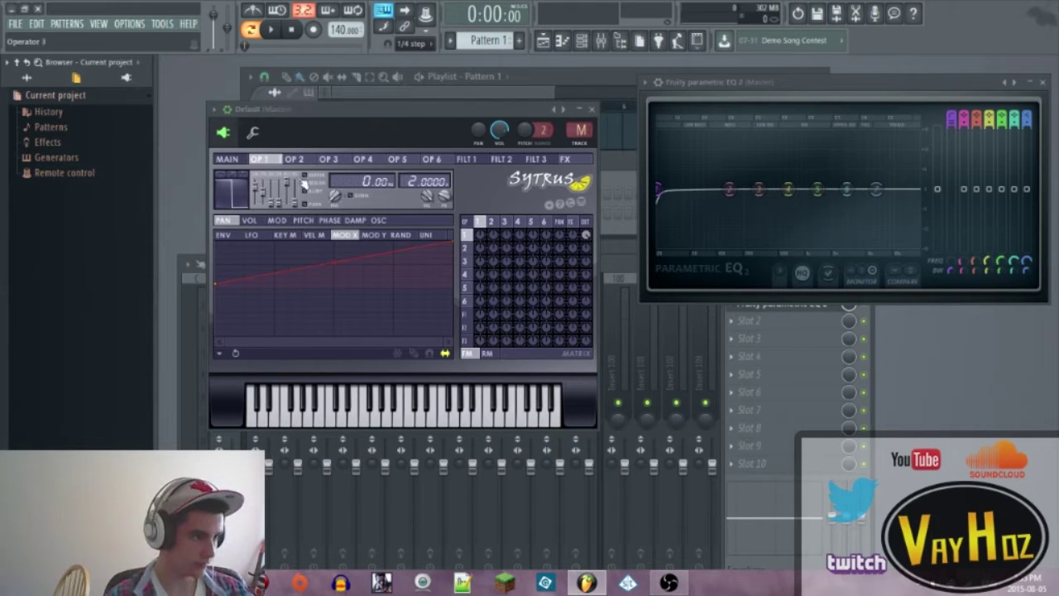
pyautogui.rightClick(215, 283)
pyautogui.click(223, 304)
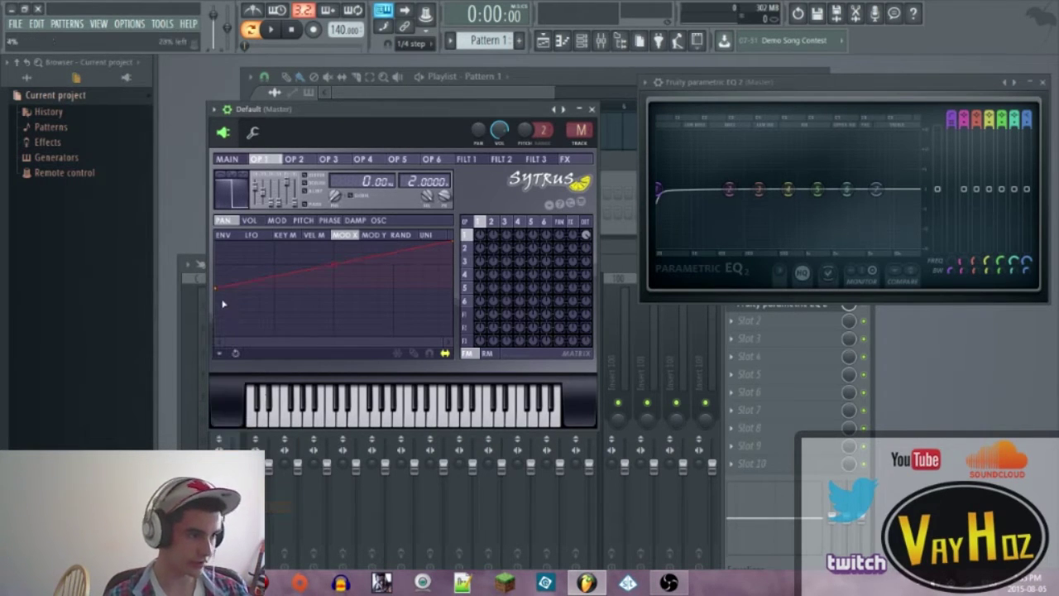
# Try to adjust the end point of operator 1's pan modulation X mapping through its point options.
pyautogui.rightClick(454, 241)
pyautogui.click(511, 474)
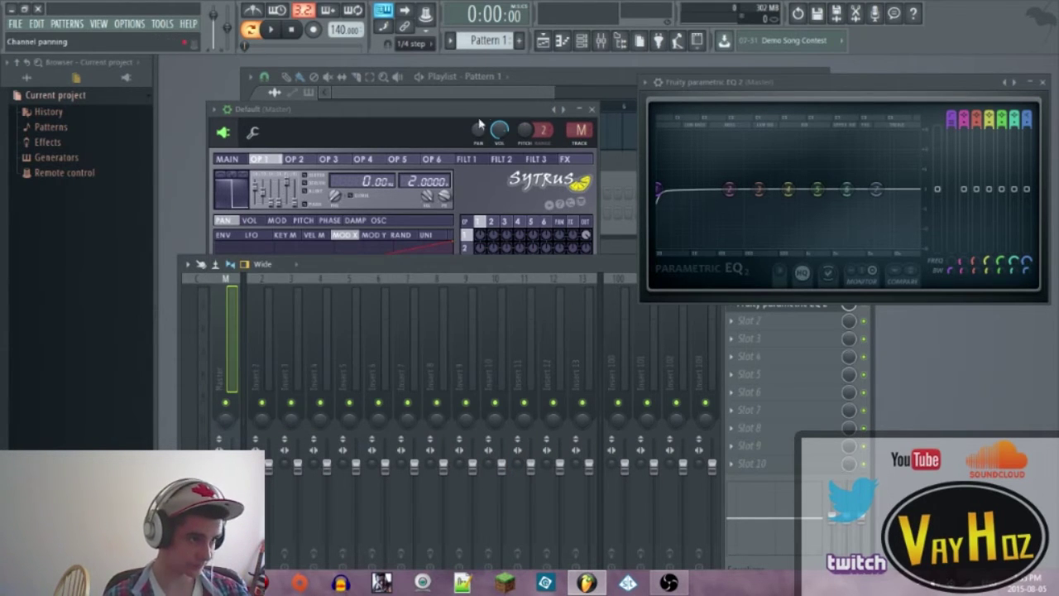
pyautogui.click(480, 124)
pyautogui.rightClick(454, 242)
pyautogui.click(503, 465)
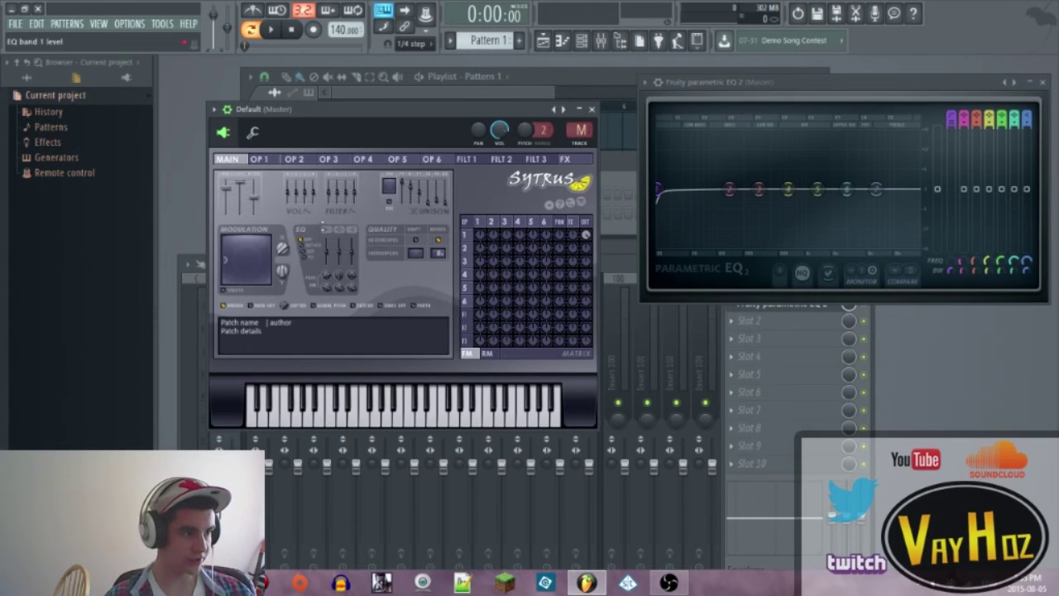
# Check operator 1's volume modulation X mapping, and test it with a played note and a small turn of modulation X.
pyautogui.click(250, 221)
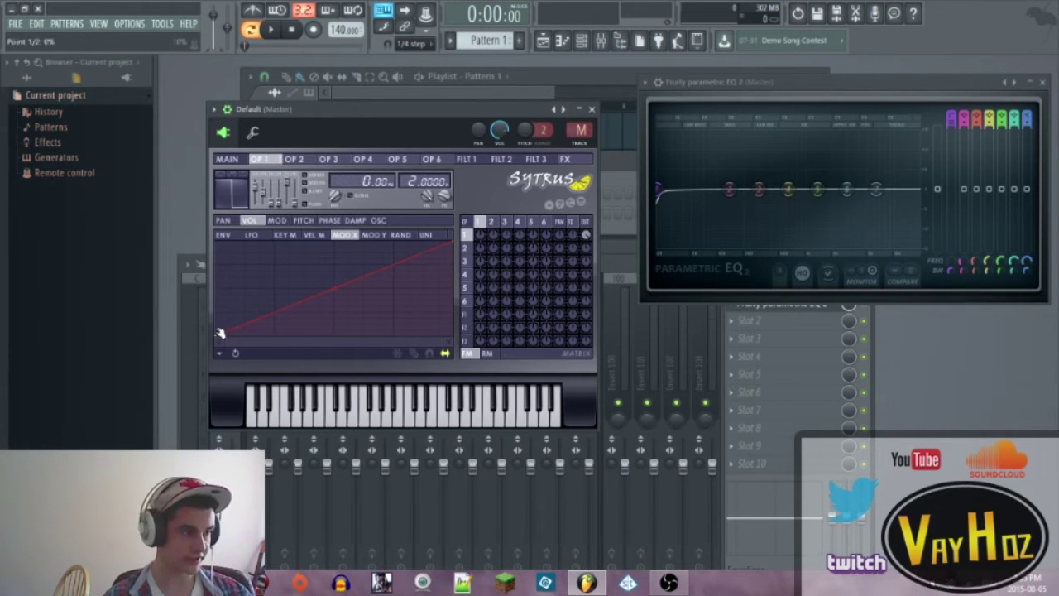
pyautogui.click(227, 158)
pyautogui.click(331, 407)
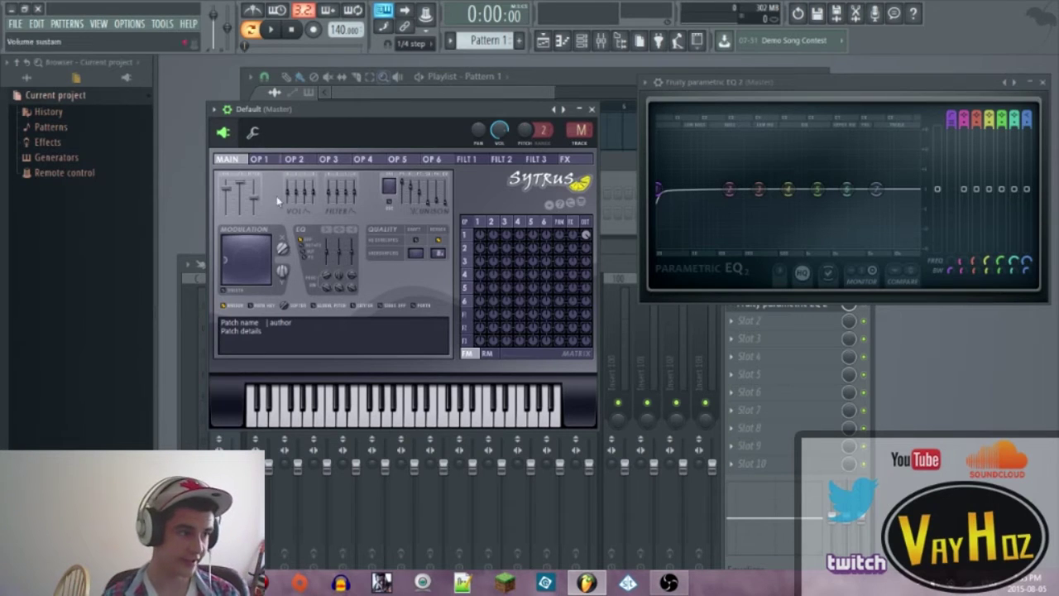
pyautogui.moveTo(279, 245); pyautogui.dragTo(279, 240)
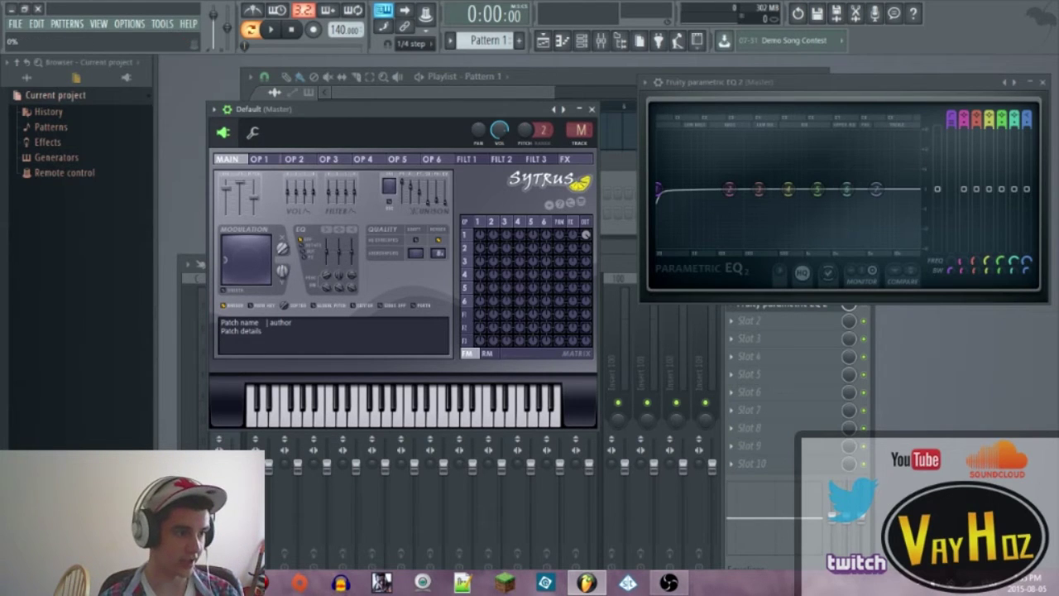
# Flatten operator 1's volume modulation X mapping at 100%, and ramp its volume modulation Y mapping up from 0%.
pyautogui.click(278, 158)
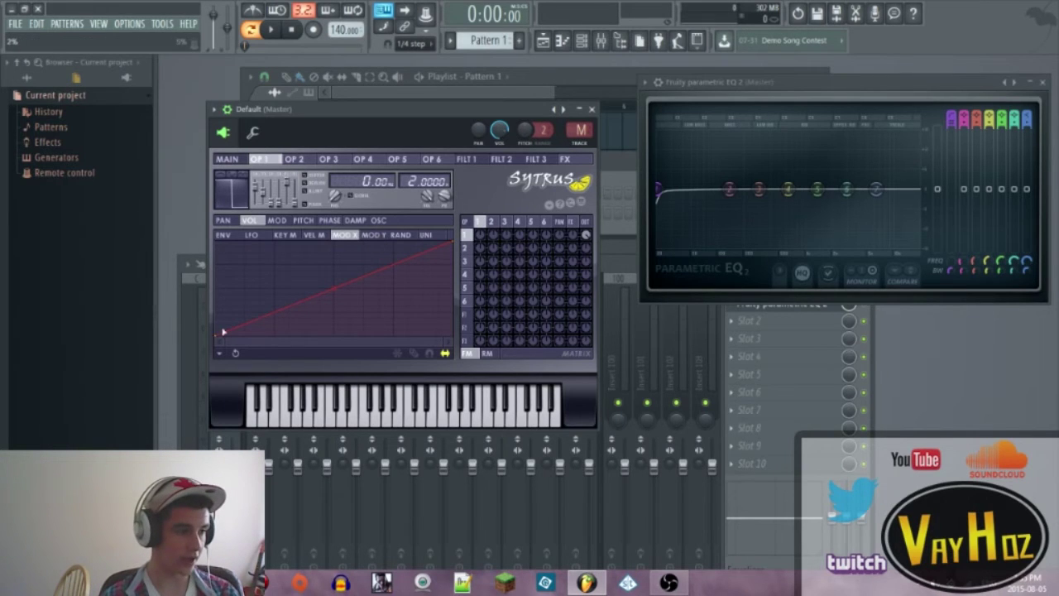
pyautogui.moveTo(222, 333); pyautogui.dragTo(220, 241)
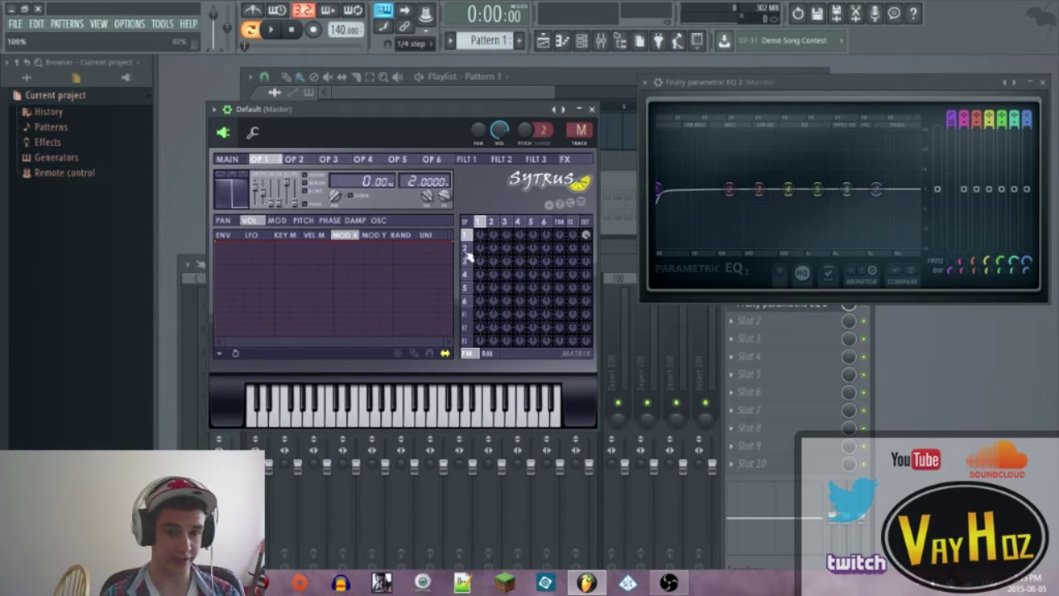
pyautogui.click(373, 235)
pyautogui.moveTo(221, 241); pyautogui.dragTo(137, 395)
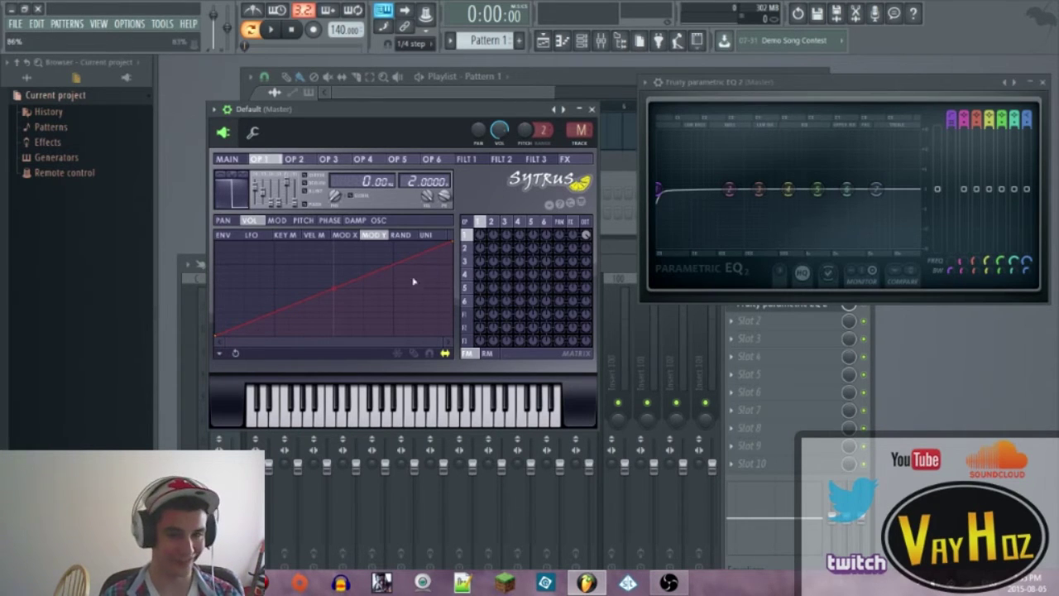
# Turn modulation Y down to test the ramp, and flatten operator 1's volume modulation Y mapping at full level.
pyautogui.click(226, 158)
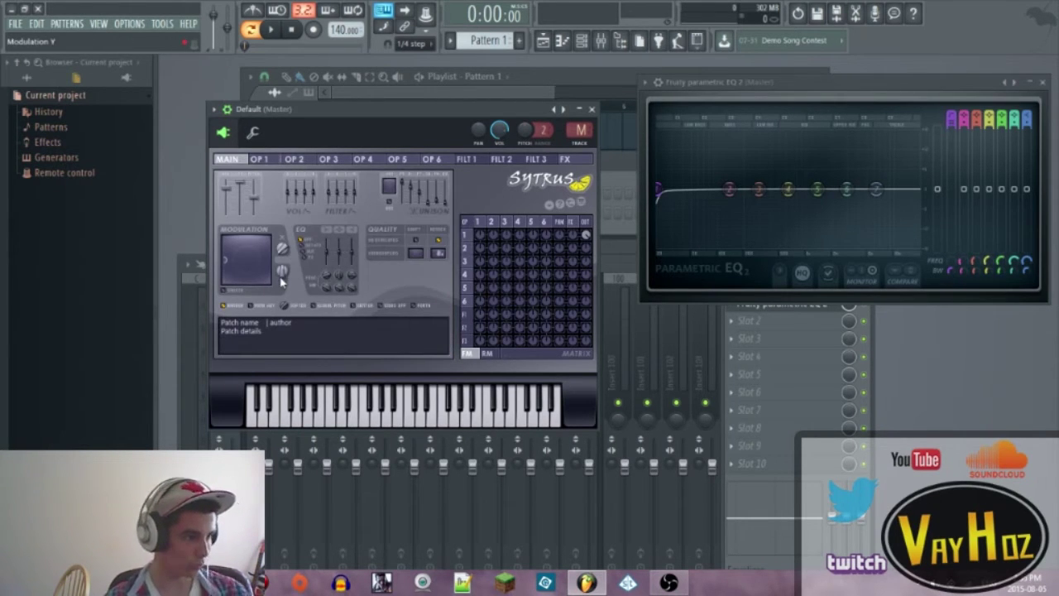
pyautogui.moveTo(283, 276); pyautogui.dragTo(283, 325)
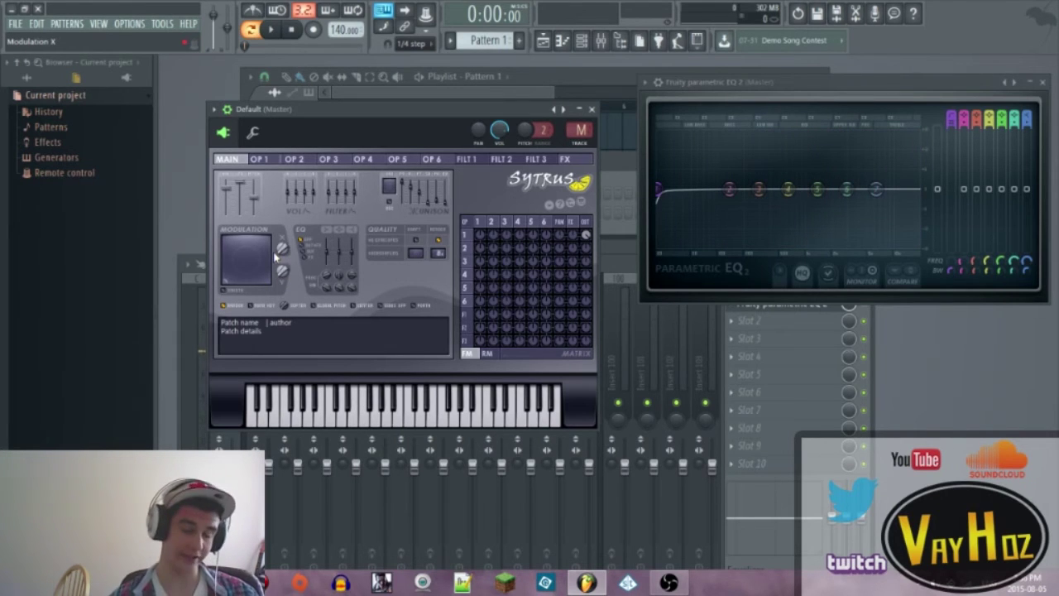
pyautogui.click(478, 222)
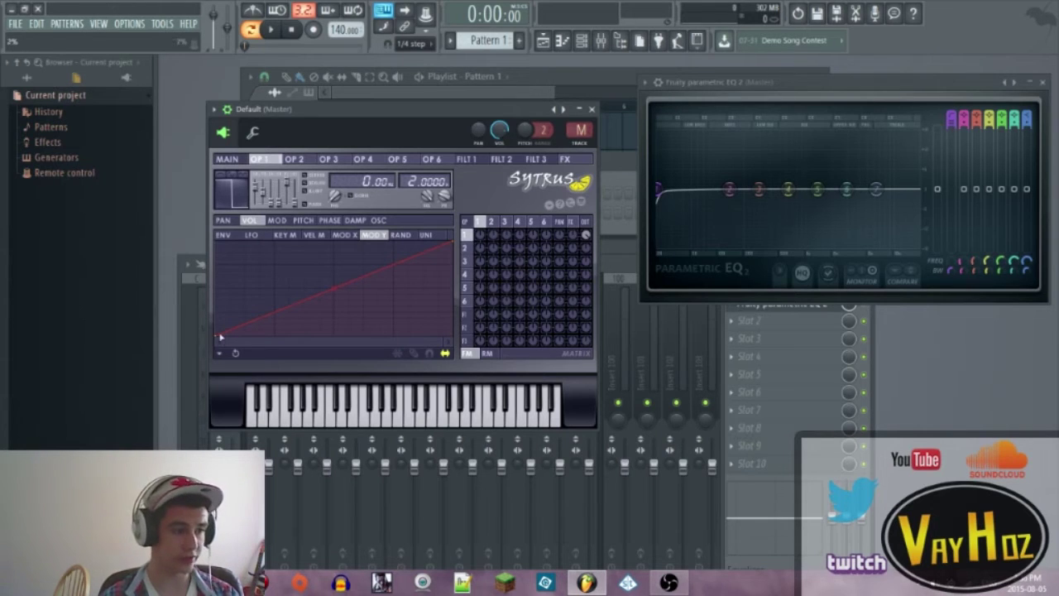
pyautogui.moveTo(220, 337); pyautogui.dragTo(219, 241)
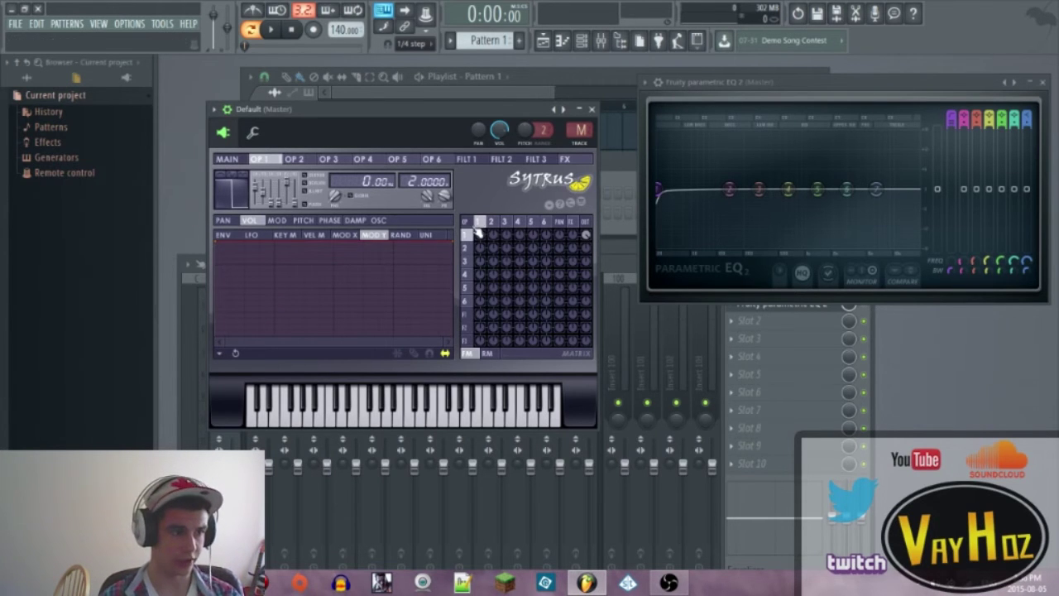
# Show operator 1's volume envelope, enable it and play a note.
pyautogui.moveTo(271, 220)
pyautogui.mouseDown()
pyautogui.moveTo(385, 228)
pyautogui.moveTo(259, 221)
pyautogui.mouseUp()
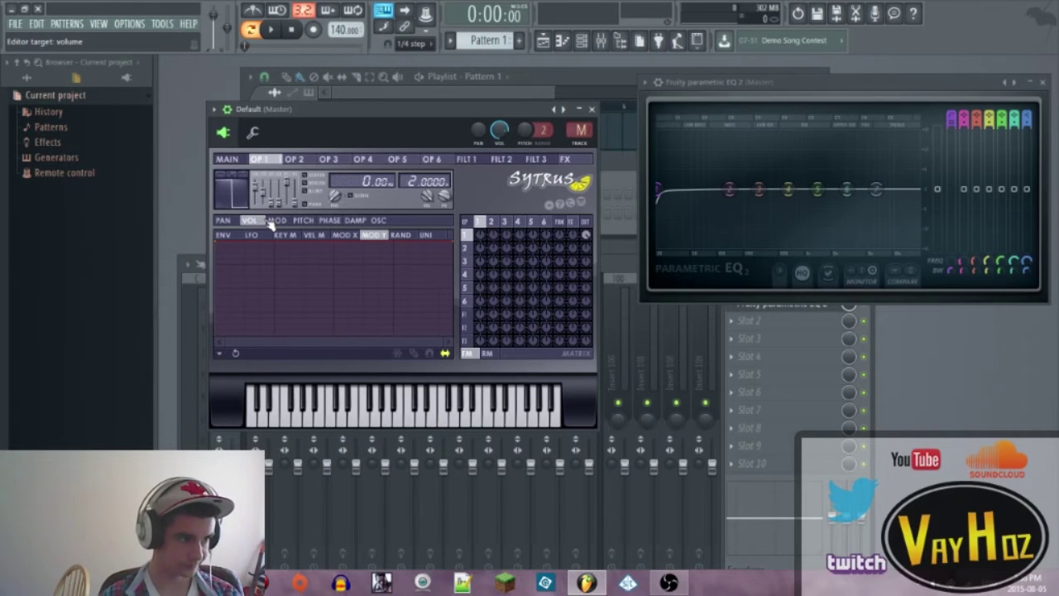
pyautogui.click(231, 236)
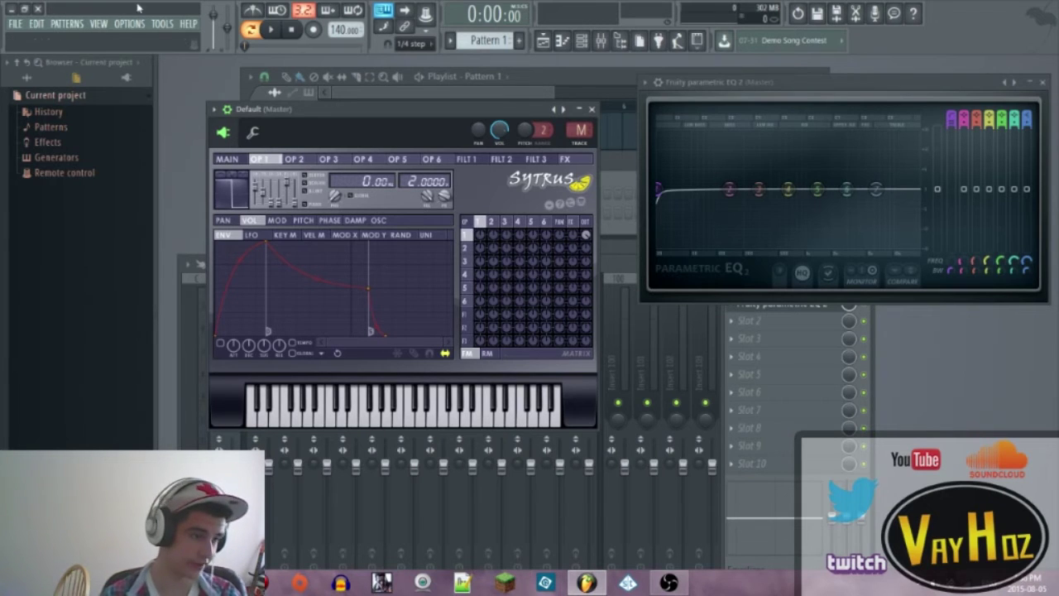
pyautogui.press('z')
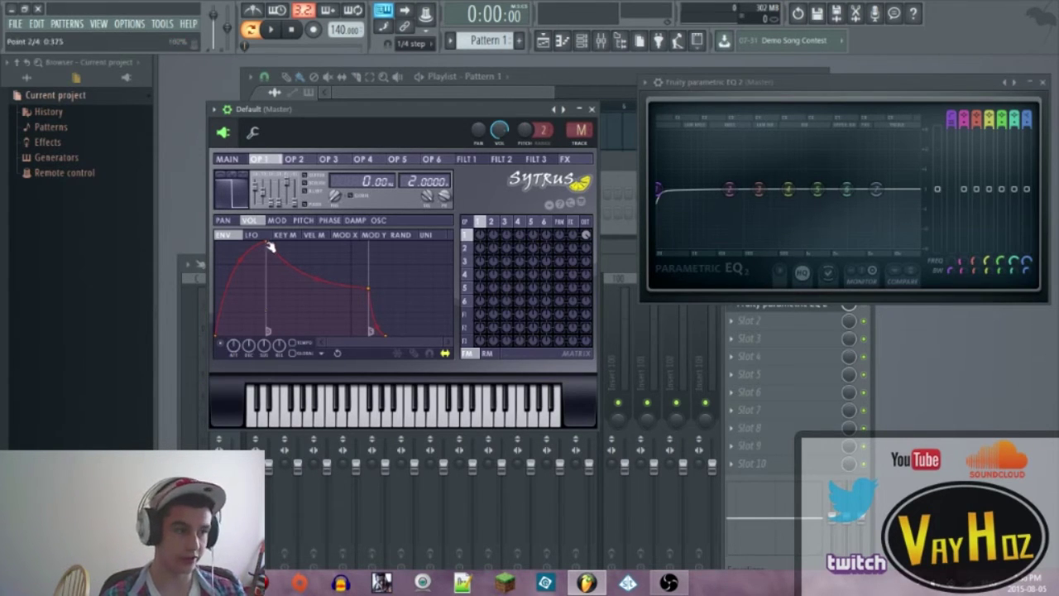
# Stretch the volume envelope's attack and straighten its slope, testing with a note, and pull the peak partway back.
pyautogui.moveTo(268, 246); pyautogui.dragTo(369, 202)
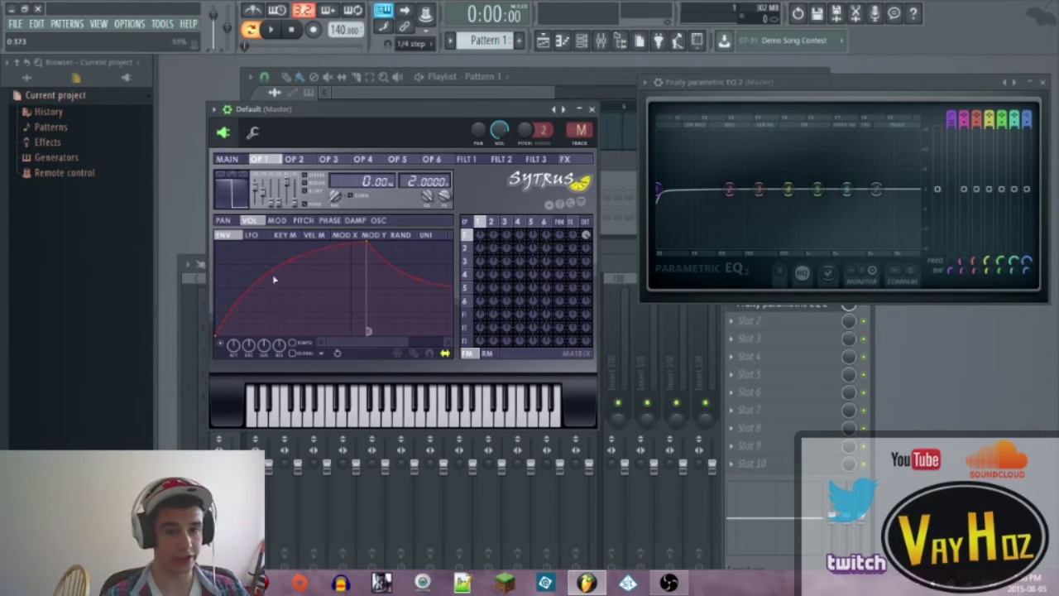
pyautogui.press('z')
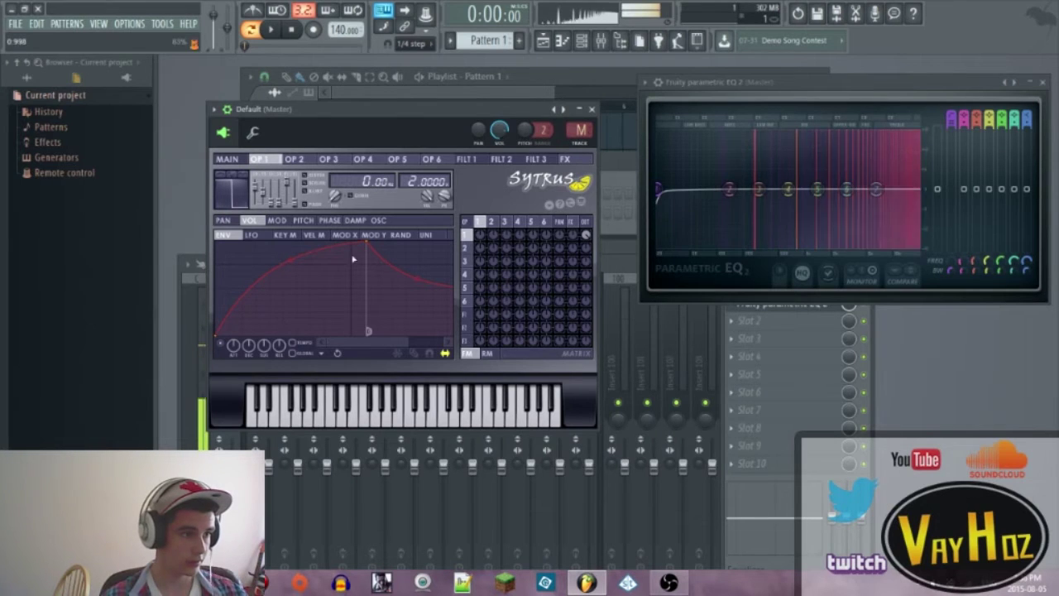
pyautogui.moveTo(289, 252); pyautogui.dragTo(288, 287)
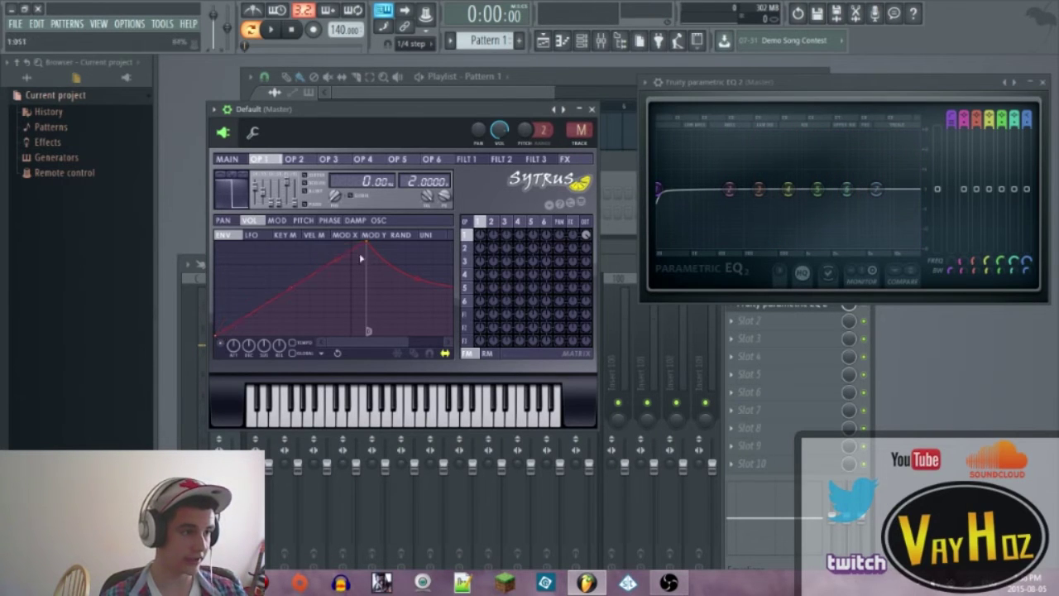
pyautogui.moveTo(372, 245); pyautogui.dragTo(292, 241)
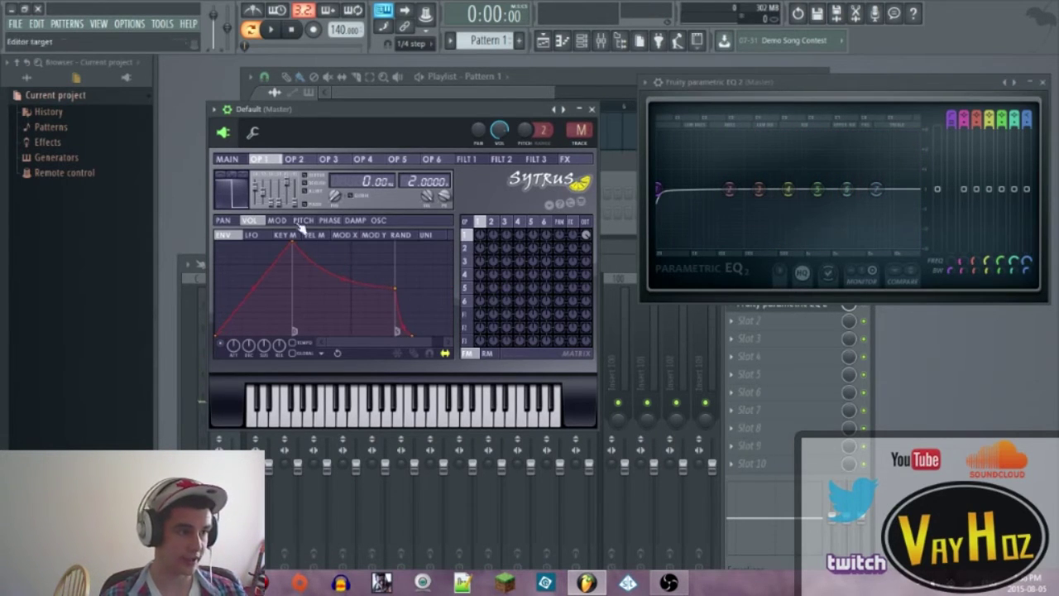
# Try a bulging attack slope on the volume envelope, make it straight again, and move the peak back to the very start.
pyautogui.moveTo(256, 288); pyautogui.dragTo(255, 252)
pyautogui.rightClick(255, 251)
pyautogui.moveTo(255, 286); pyautogui.dragTo(250, 261)
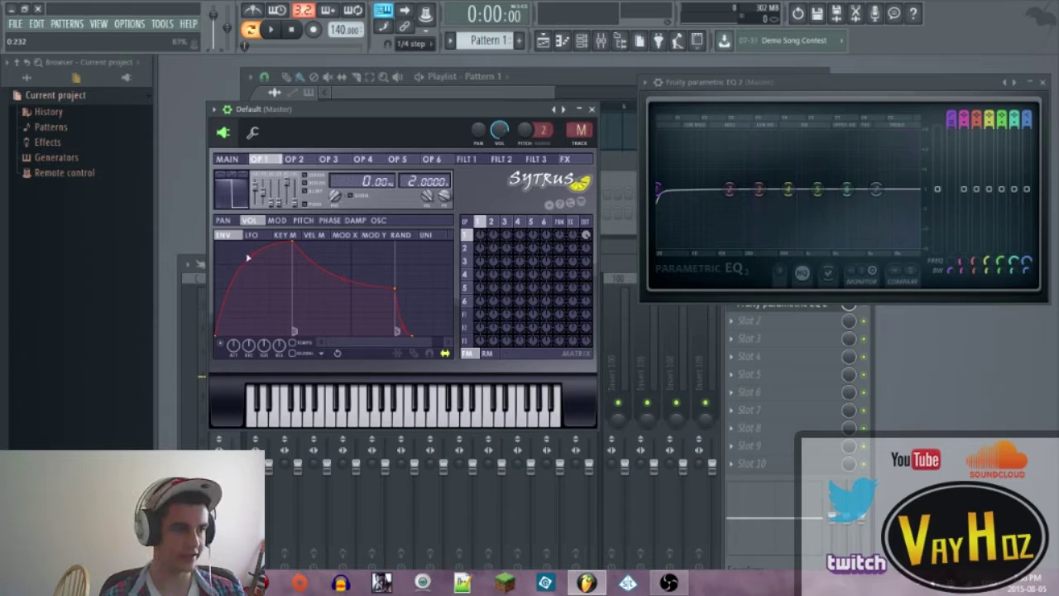
pyautogui.moveTo(251, 255); pyautogui.dragTo(256, 290)
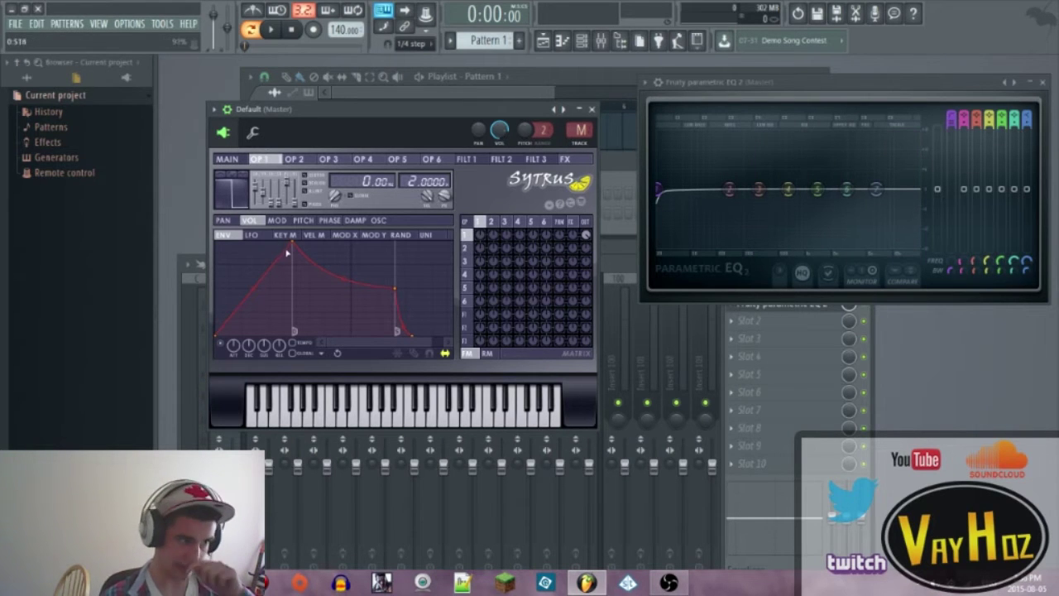
pyautogui.moveTo(296, 246); pyautogui.dragTo(218, 241)
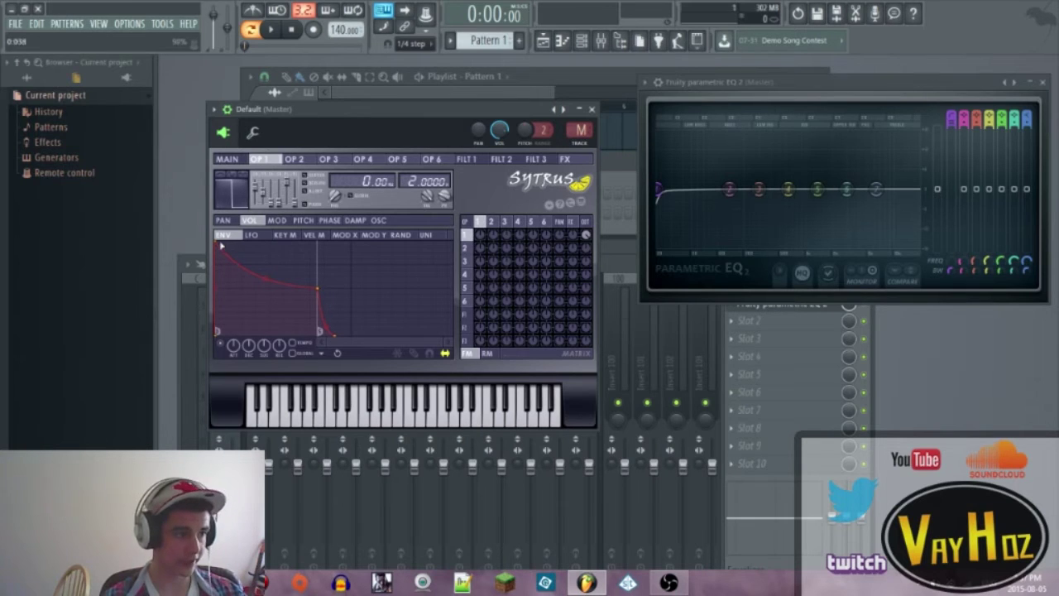
# Straighten the volume envelope's decay and raise its sustain to full level, testing with C notes.
pyautogui.press('z')
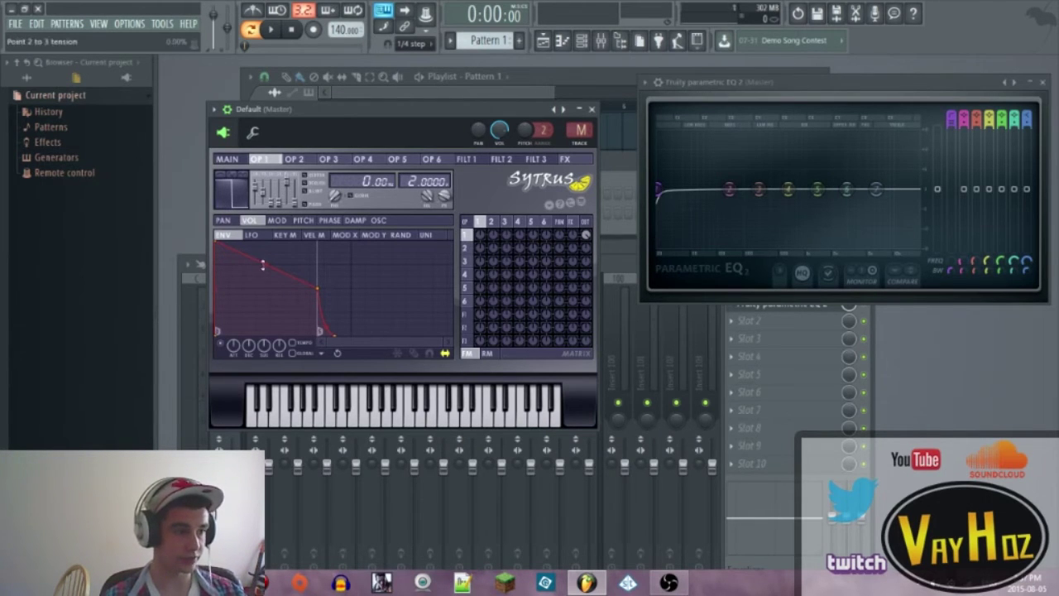
pyautogui.press('z')
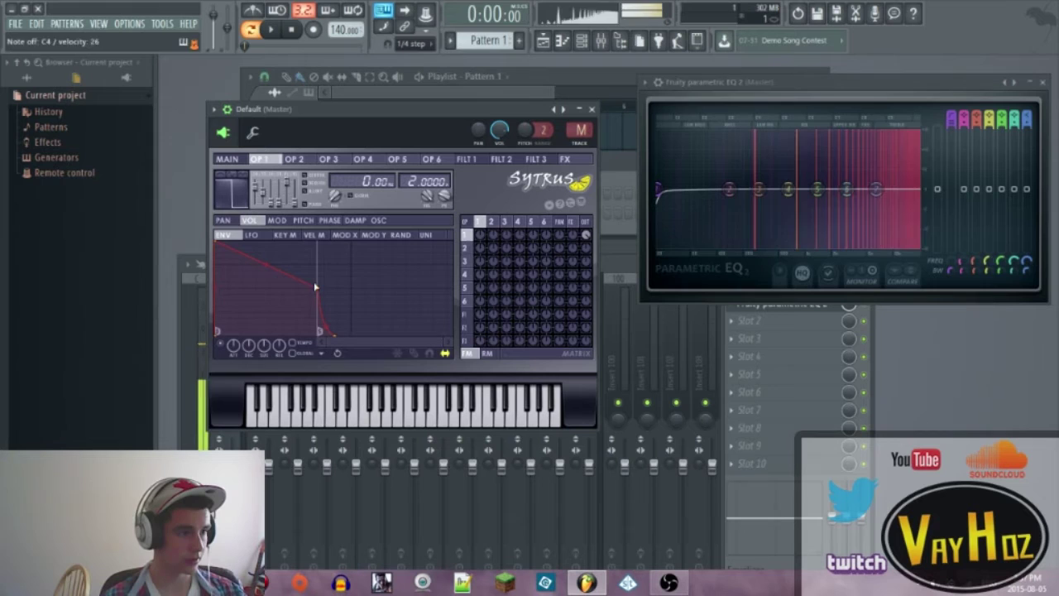
pyautogui.moveTo(318, 287); pyautogui.dragTo(292, 207)
pyautogui.press('z')
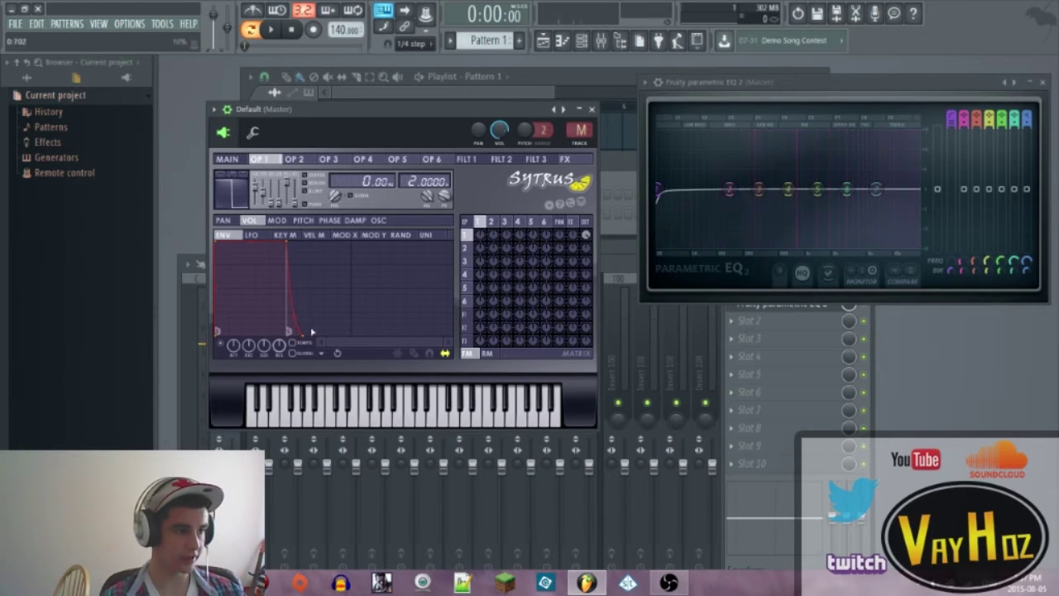
pyautogui.moveTo(286, 242); pyautogui.dragTo(302, 223)
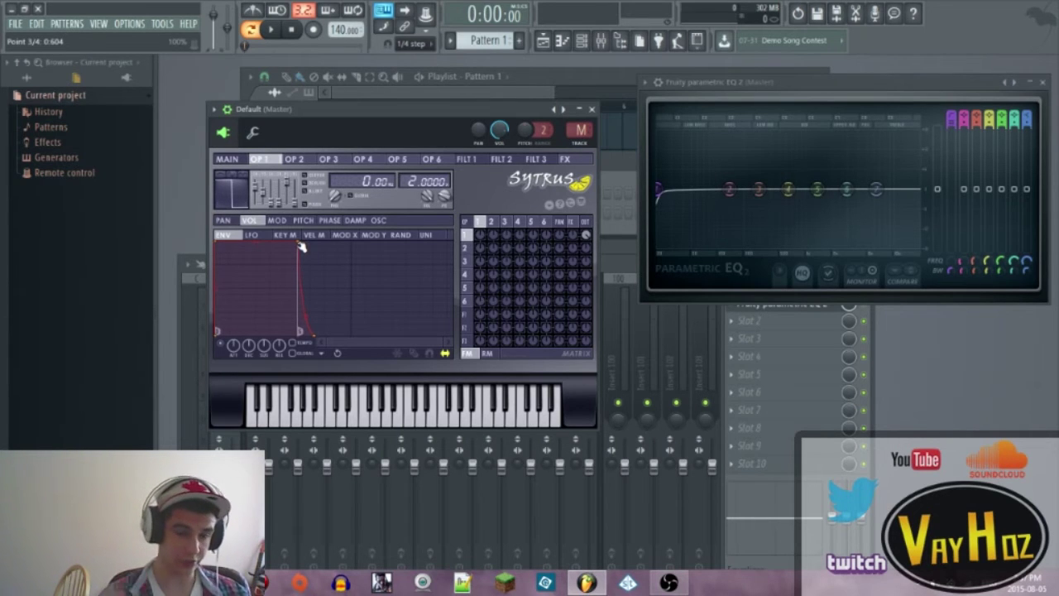
pyautogui.press('z')
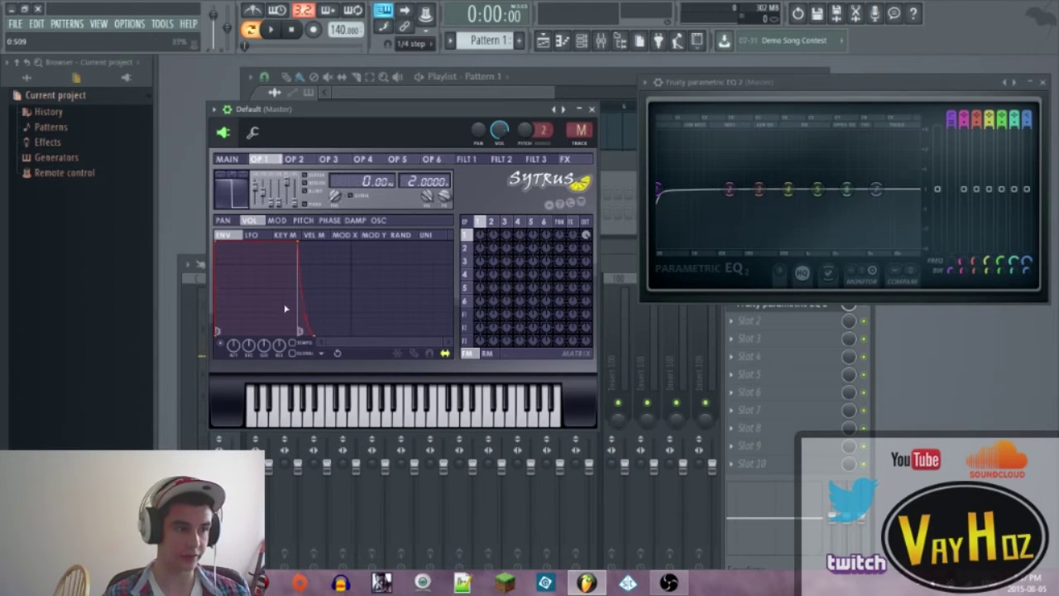
# Try short and long releases on operator 1's volume envelope, ending with a very short, straight release.
pyautogui.moveTo(310, 339); pyautogui.dragTo(276, 350)
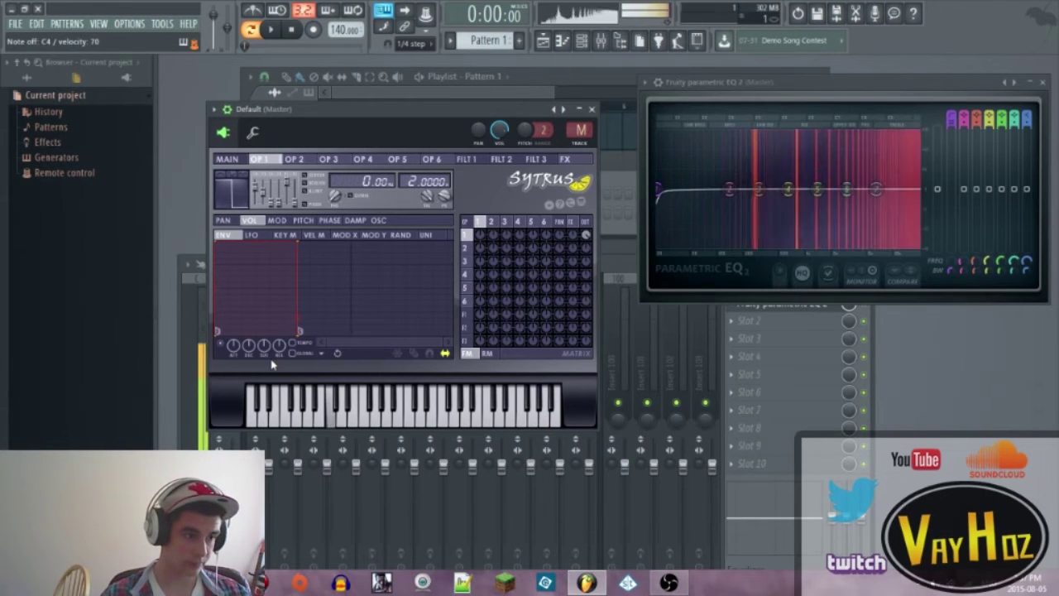
pyautogui.moveTo(298, 335); pyautogui.dragTo(354, 351)
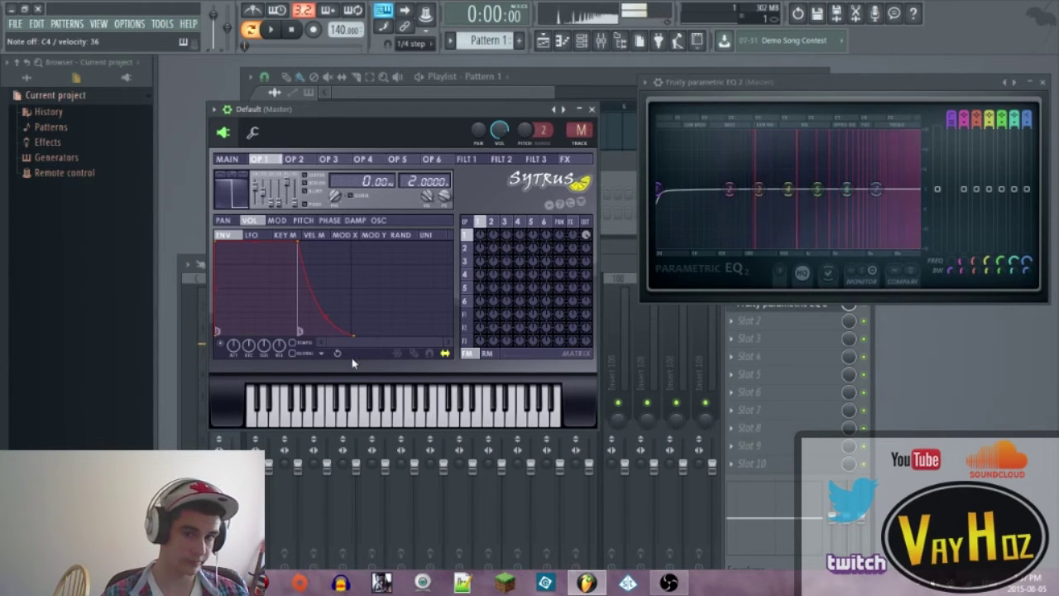
pyautogui.moveTo(357, 337); pyautogui.dragTo(260, 400)
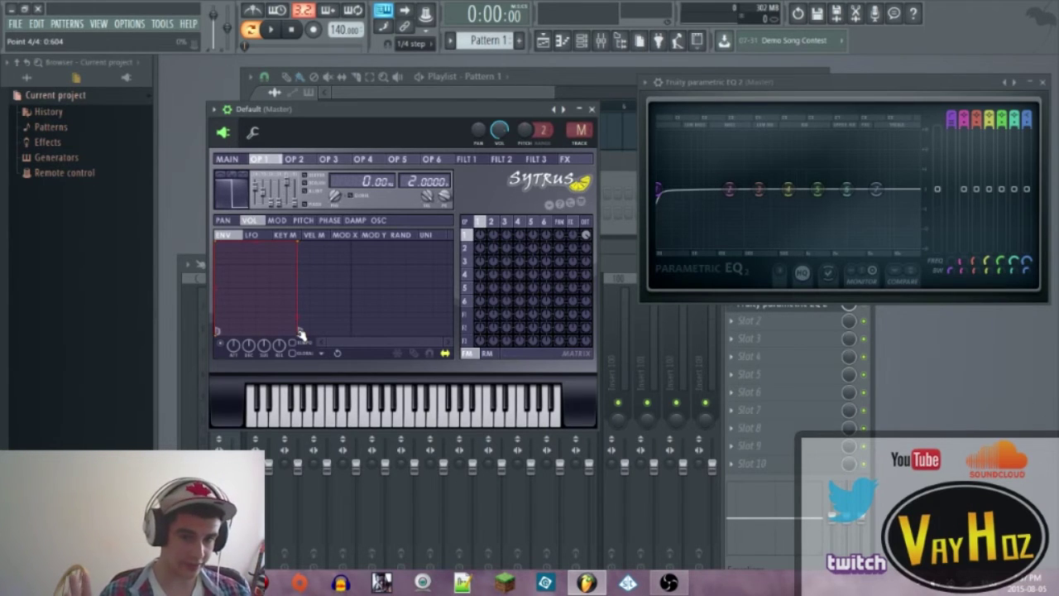
pyautogui.moveTo(301, 332); pyautogui.dragTo(322, 339)
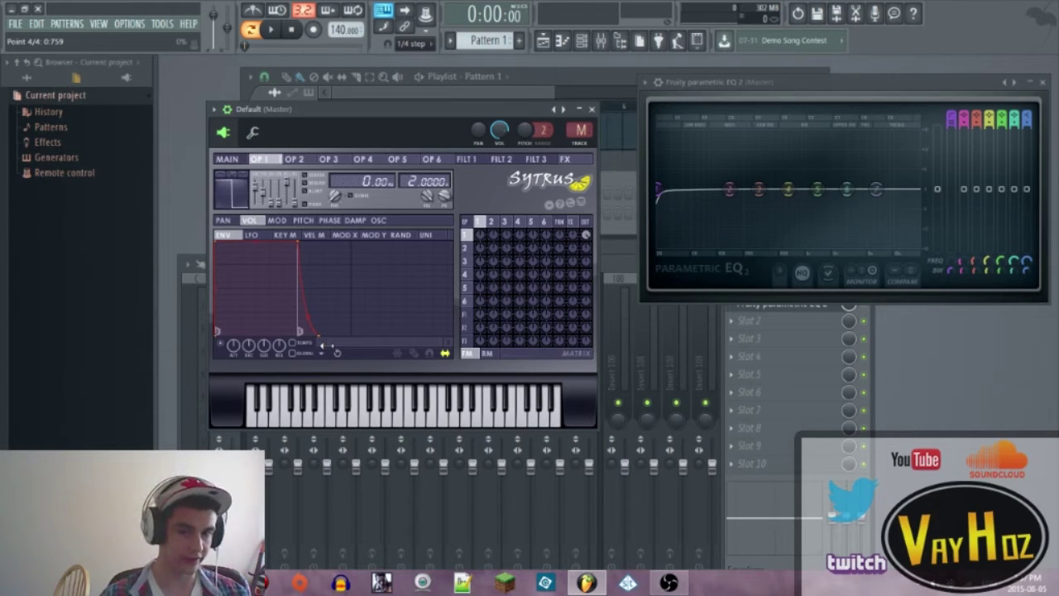
pyautogui.moveTo(321, 339); pyautogui.dragTo(307, 353)
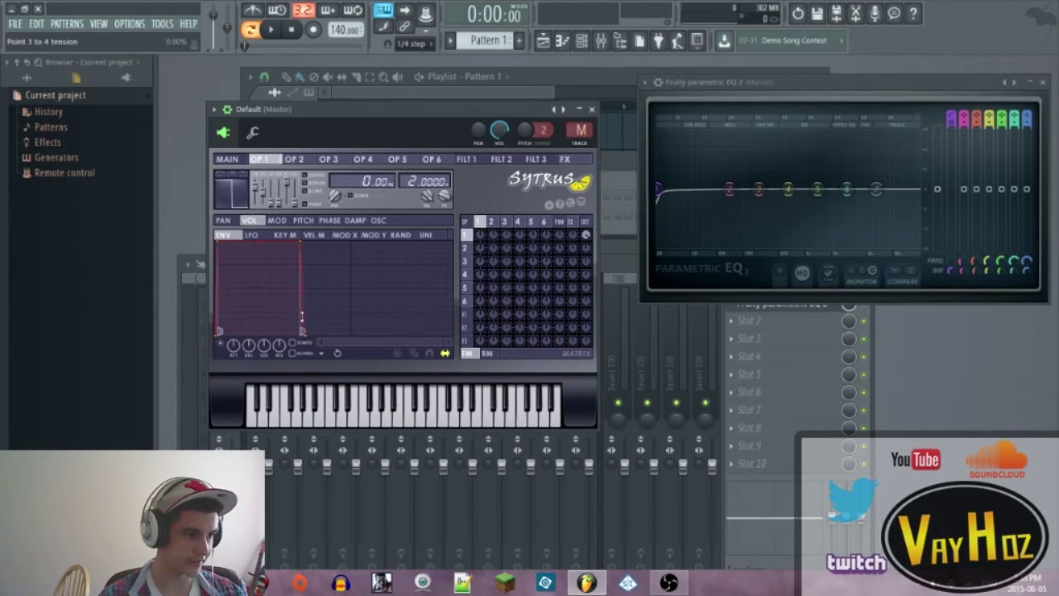
# Try lower sustain levels down to zero on the volume envelope, and raise the sustain back to full.
pyautogui.press('z')
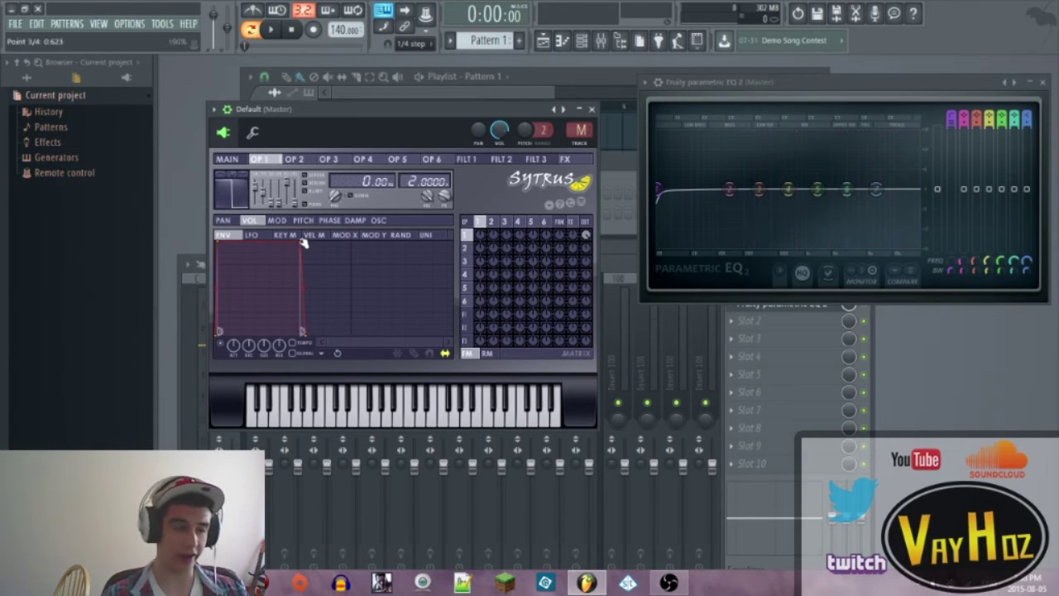
pyautogui.moveTo(303, 243); pyautogui.dragTo(304, 282)
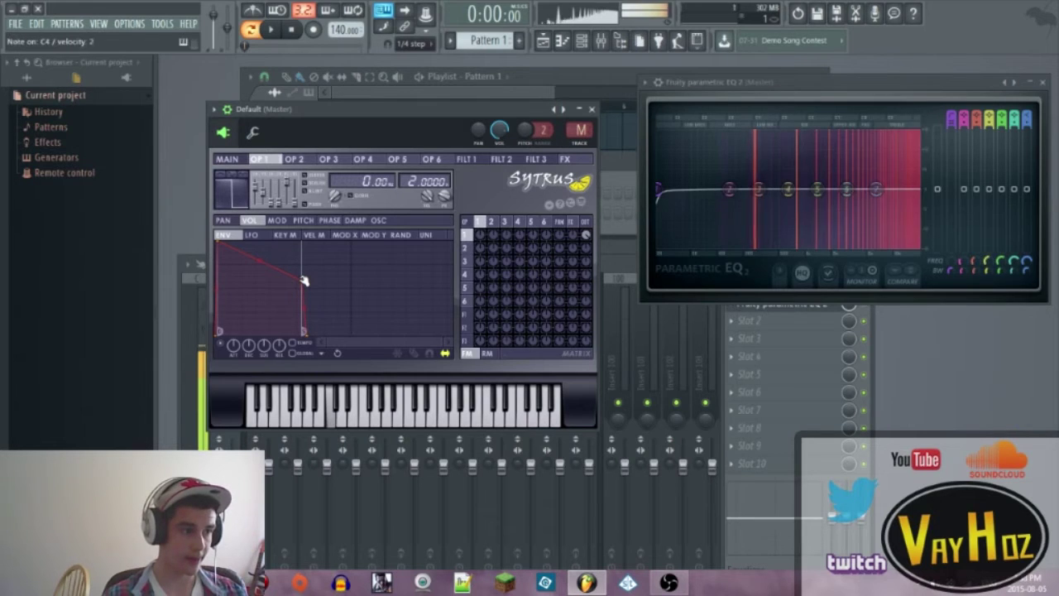
pyautogui.moveTo(303, 281); pyautogui.dragTo(310, 334)
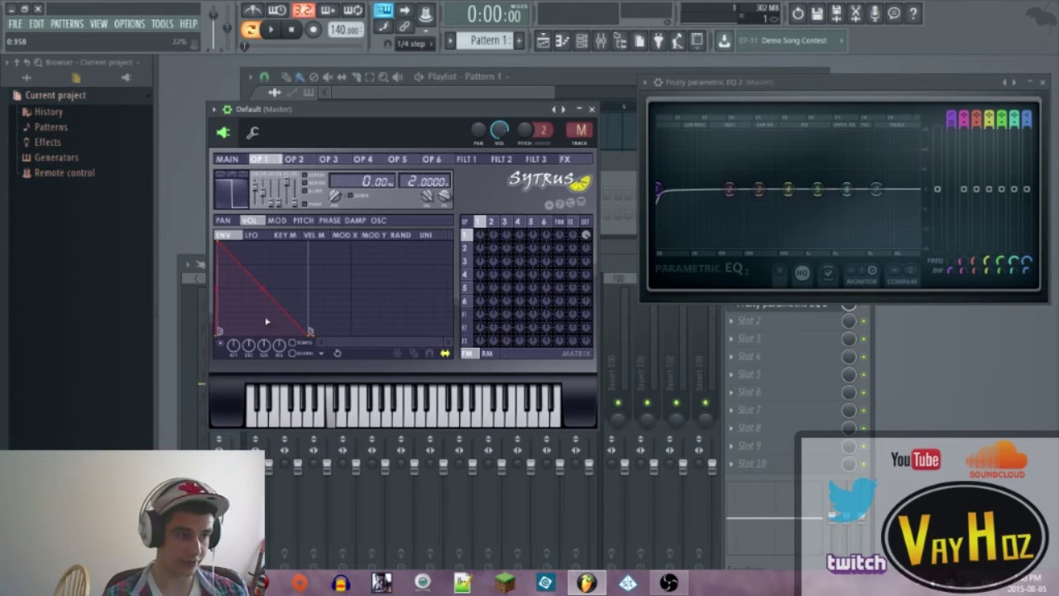
pyautogui.moveTo(308, 334); pyautogui.dragTo(301, 239)
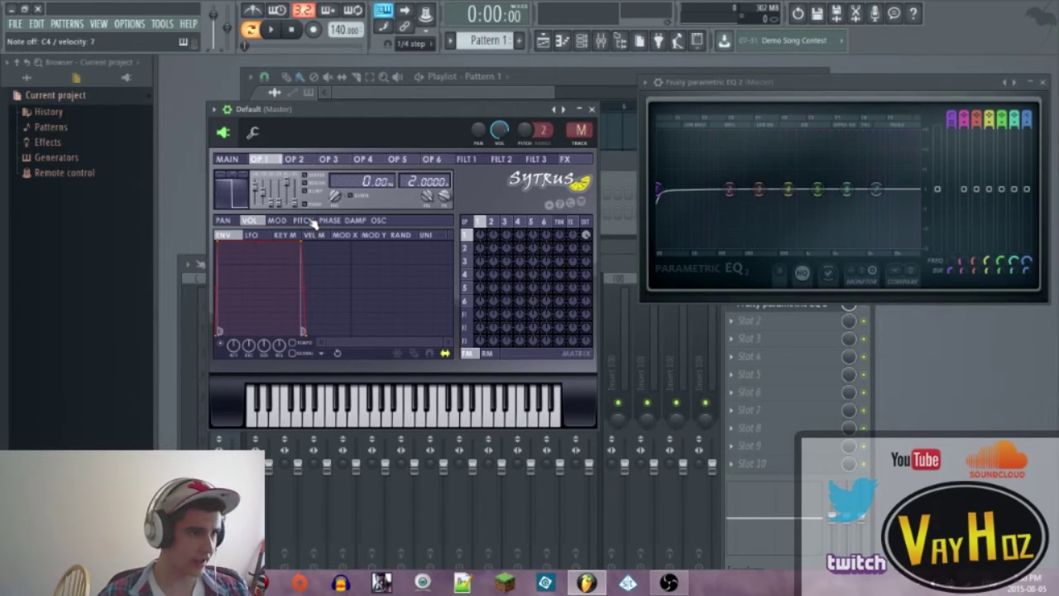
# Uncover the mixer's master track to watch its meter while playing notes, and turn down the Sytrus channel volume.
pyautogui.moveTo(517, 110); pyautogui.dragTo(825, 113)
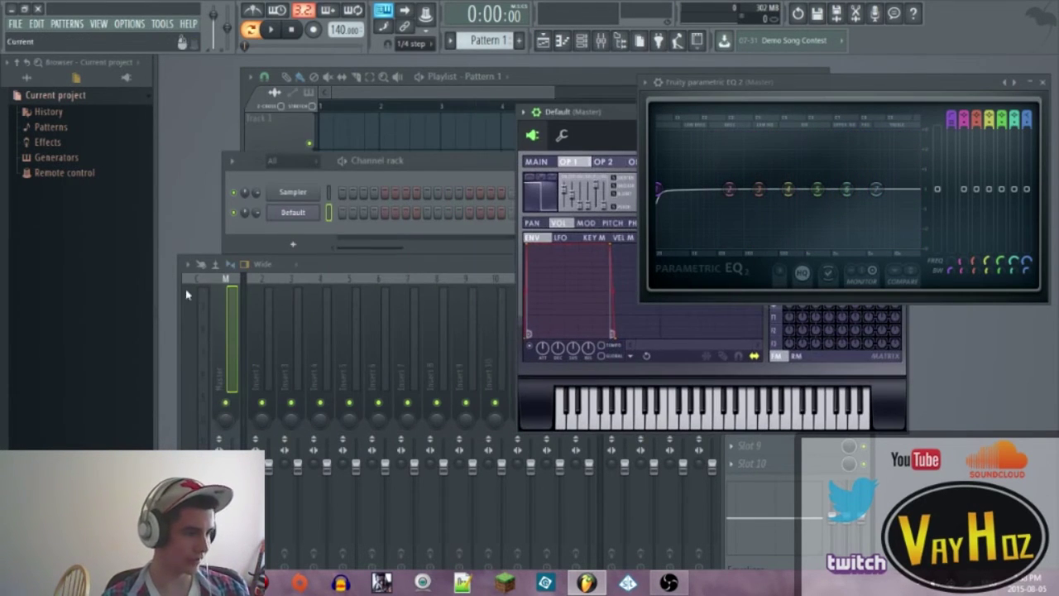
pyautogui.press('z')
pyautogui.press('z')
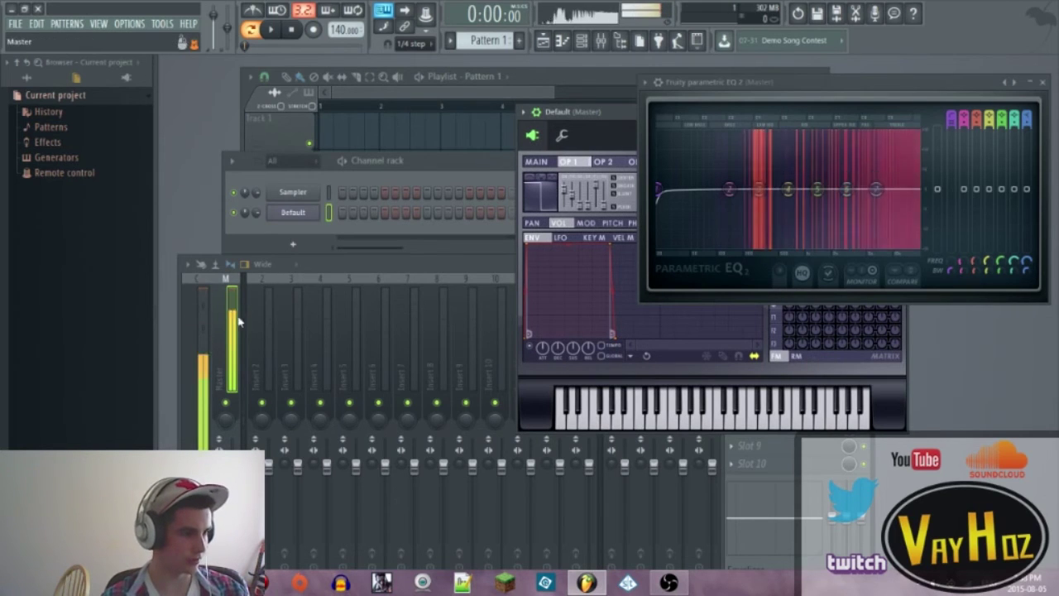
pyautogui.moveTo(617, 115); pyautogui.dragTo(302, 82)
pyautogui.moveTo(493, 103); pyautogui.dragTo(492, 123)
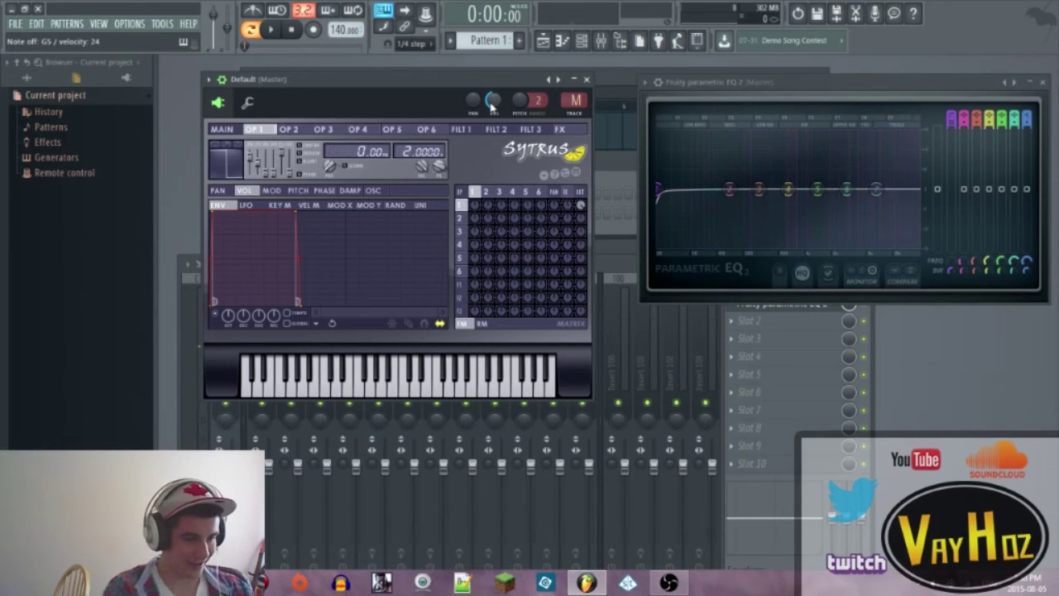
# Rearrange the Sytrus and Parametric EQ 2 windows so that they sit clear of each other.
pyautogui.moveTo(480, 79); pyautogui.dragTo(514, 109)
pyautogui.moveTo(954, 89); pyautogui.dragTo(975, 88)
pyautogui.moveTo(543, 109); pyautogui.dragTo(537, 115)
# Look through operator 1's volume modulation X mapping and its phase modulation Y mapping, envelope and LFO.
pyautogui.click(378, 240)
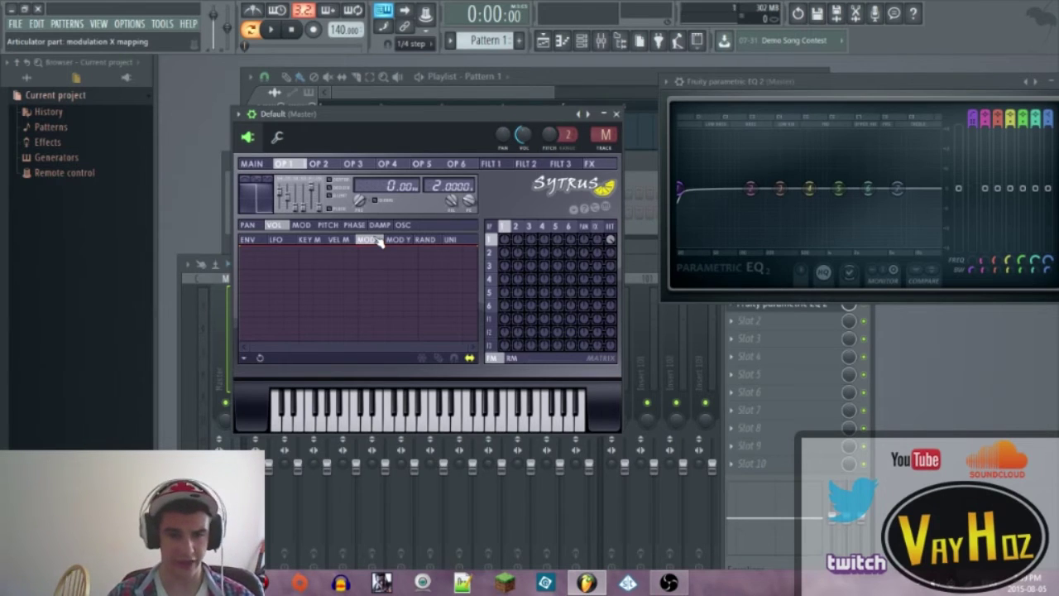
pyautogui.click(354, 224)
pyautogui.click(399, 240)
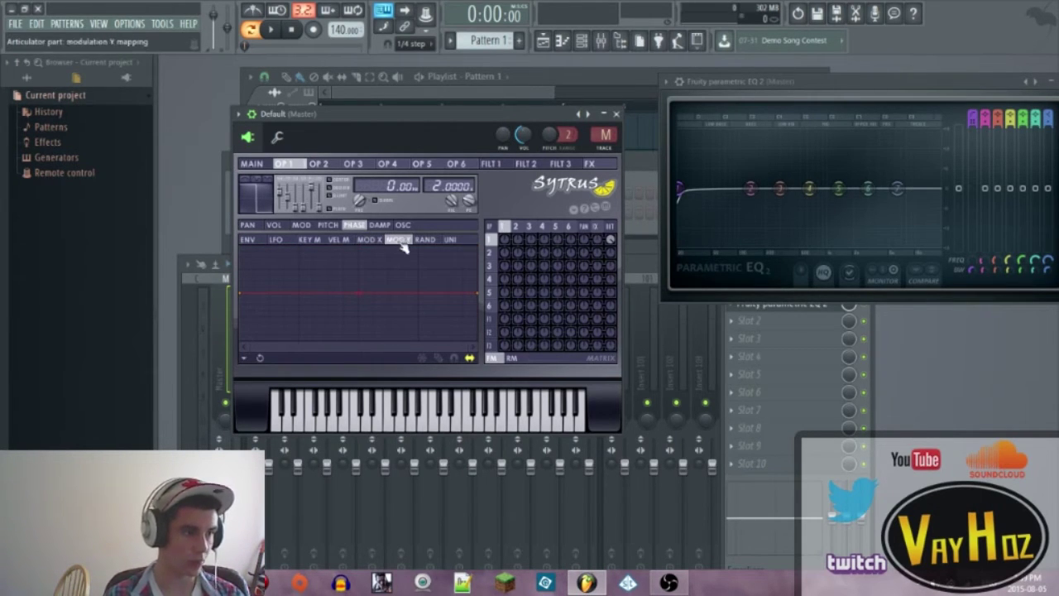
pyautogui.click(251, 240)
pyautogui.click(291, 241)
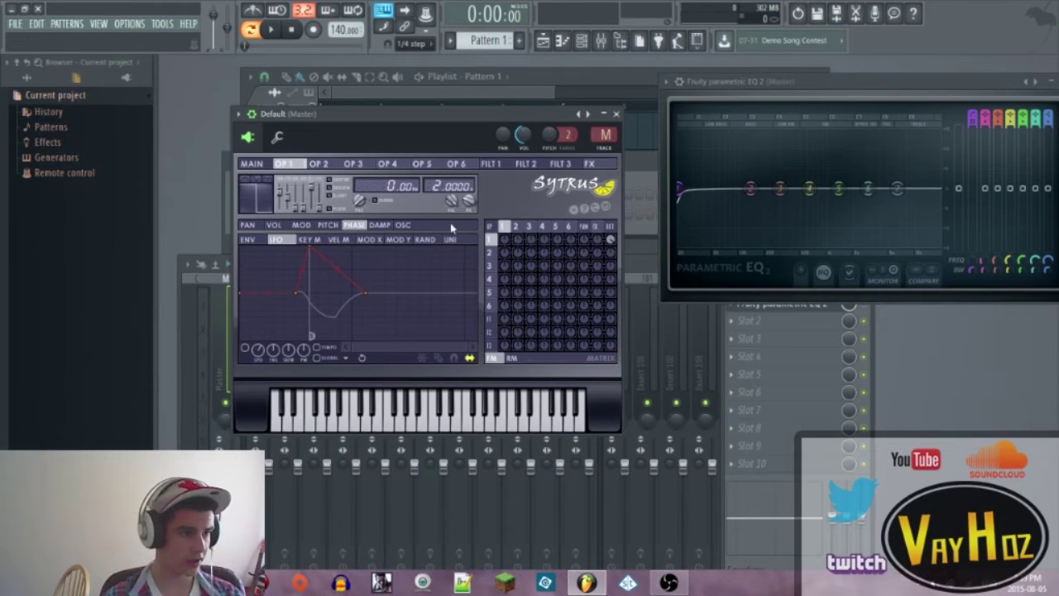
# Show operator 1's oscillator harmonics, and try raising harmonic 5 and bringing it back to 0%.
pyautogui.click(404, 226)
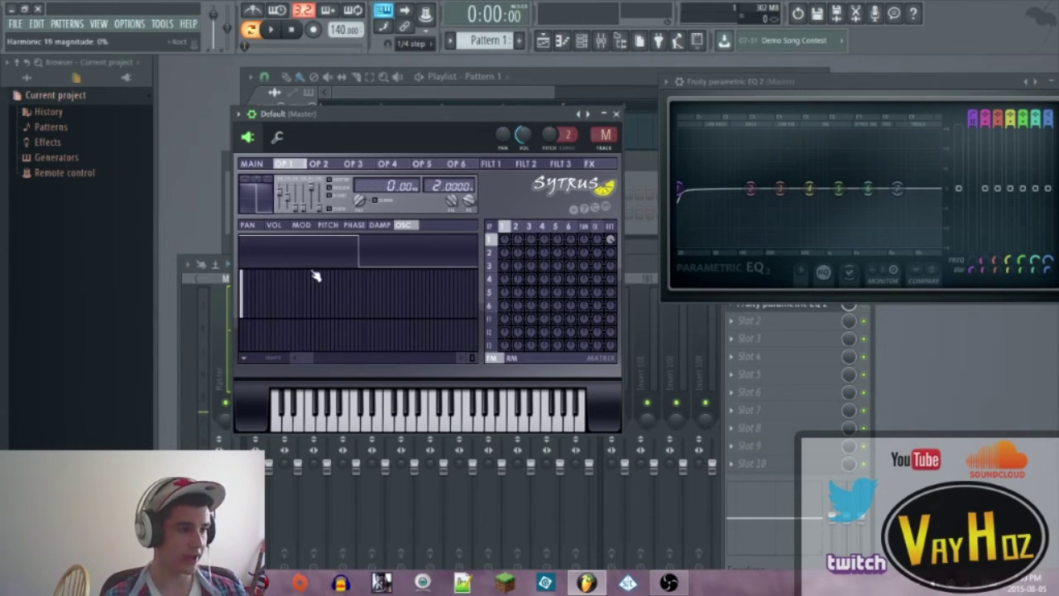
pyautogui.click(264, 305)
pyautogui.moveTo(264, 308)
pyautogui.mouseDown()
pyautogui.moveTo(443, 298)
pyautogui.moveTo(472, 327)
pyautogui.moveTo(407, 366)
pyautogui.moveTo(261, 392)
pyautogui.mouseUp()
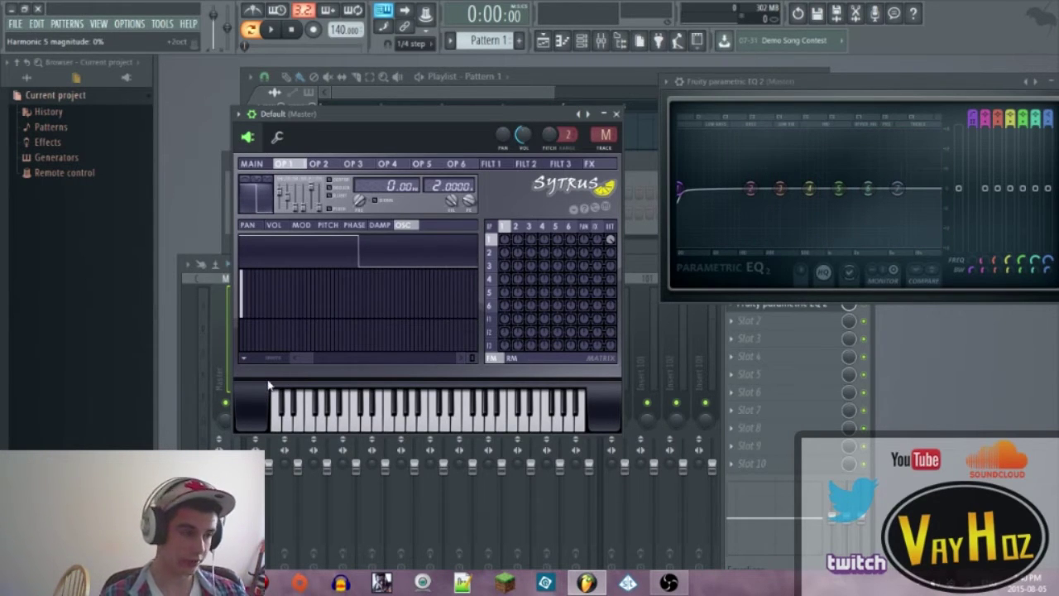
pyautogui.moveTo(264, 295)
pyautogui.mouseDown()
pyautogui.moveTo(405, 367)
pyautogui.moveTo(261, 386)
pyautogui.mouseUp()
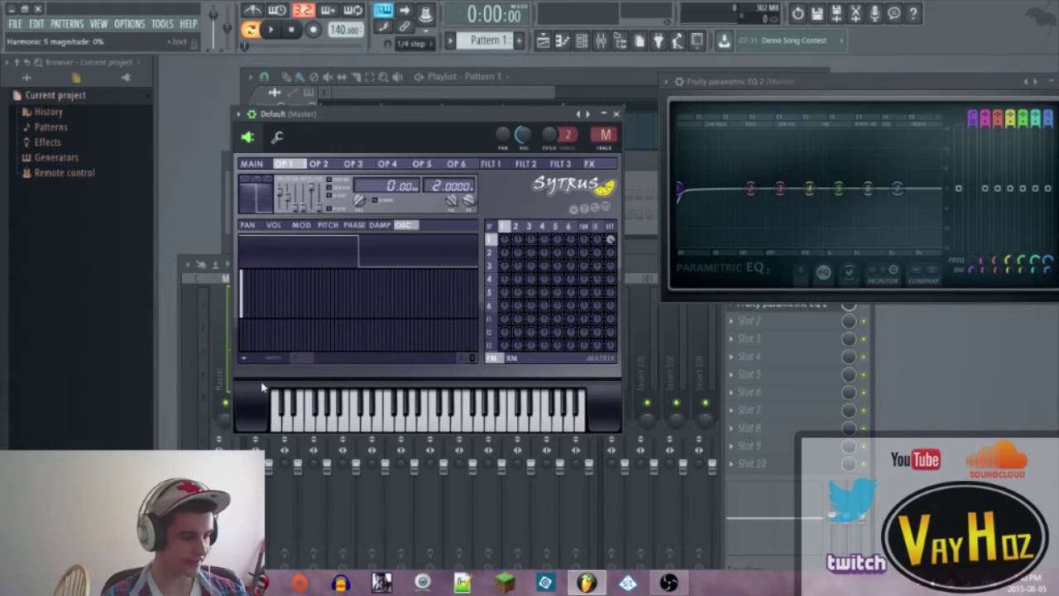
# Draw varied harmonic magnitudes across operator 1's harmonic editor to reshape its waveform.
pyautogui.moveTo(339, 310)
pyautogui.mouseDown()
pyautogui.moveTo(452, 303)
pyautogui.moveTo(402, 318)
pyautogui.mouseUp()
pyautogui.moveTo(282, 309)
pyautogui.mouseDown()
pyautogui.moveTo(242, 316)
pyautogui.moveTo(241, 281)
pyautogui.mouseUp()
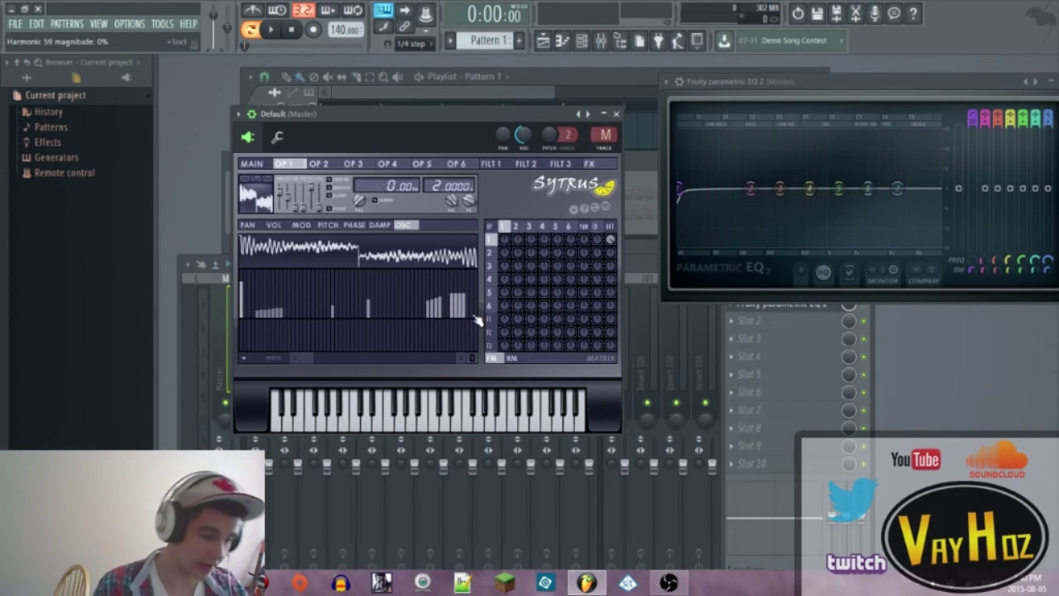
pyautogui.moveTo(475, 318)
pyautogui.mouseDown()
pyautogui.moveTo(240, 327)
pyautogui.moveTo(239, 266)
pyautogui.moveTo(241, 350)
pyautogui.moveTo(245, 299)
pyautogui.mouseUp()
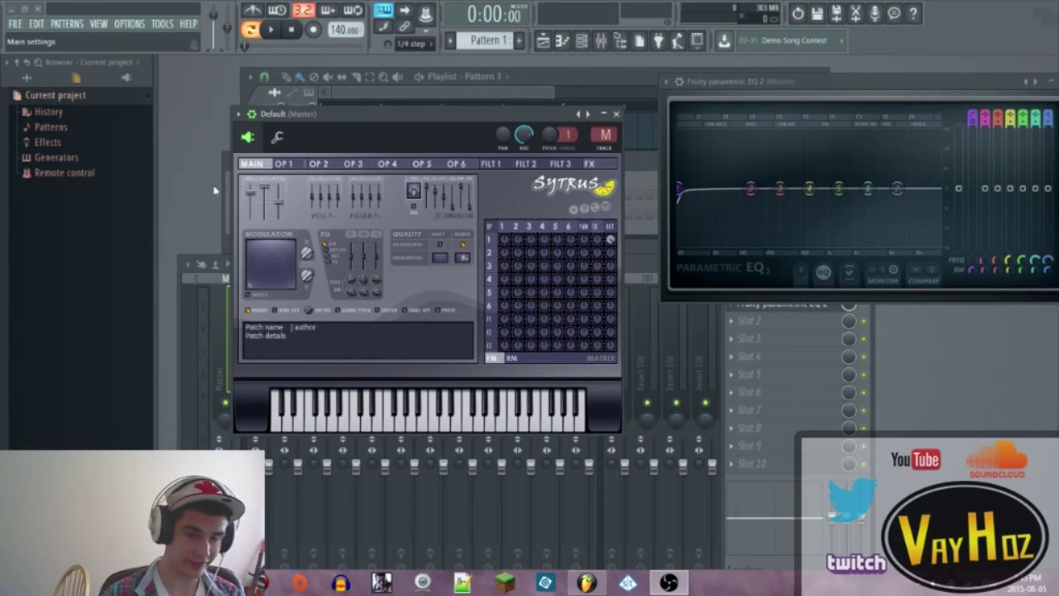
# Load the Default preset and change operator 1's waveform shape to a saw.
pyautogui.click(239, 113)
pyautogui.click(277, 153)
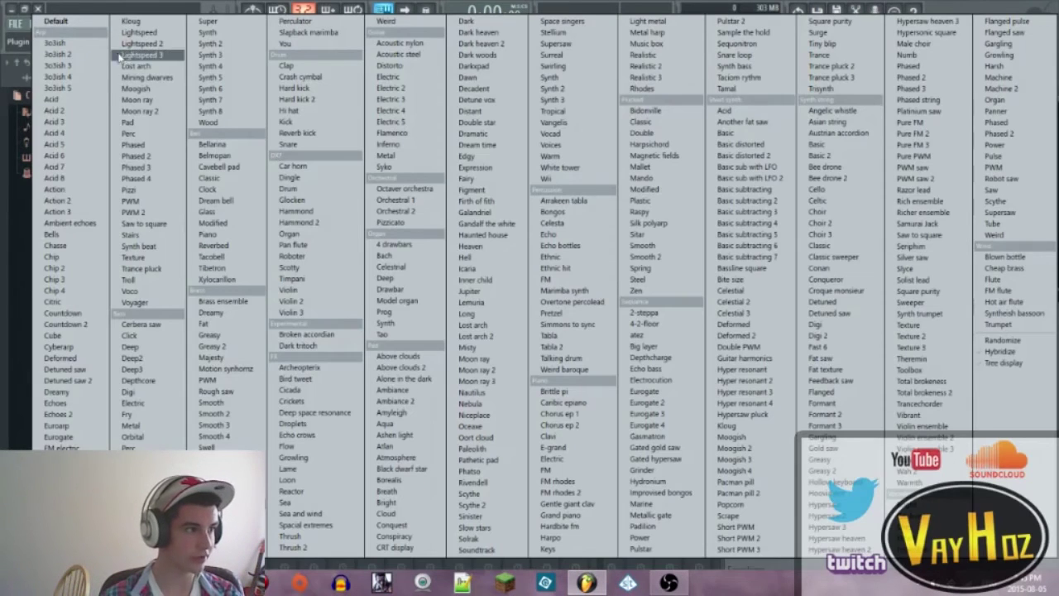
pyautogui.click(81, 29)
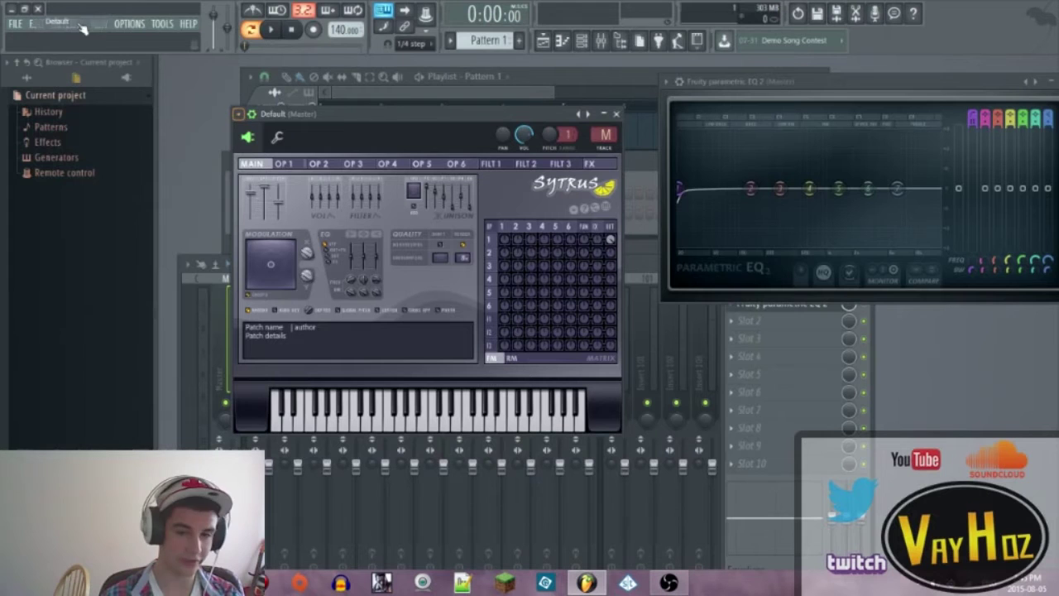
pyautogui.click(303, 167)
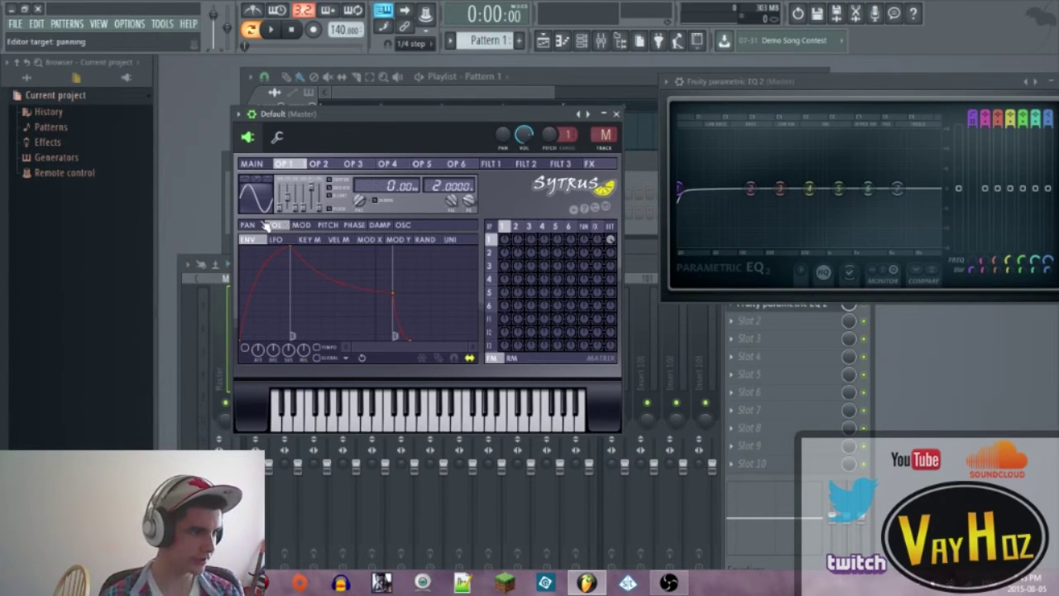
pyautogui.moveTo(279, 209); pyautogui.dragTo(279, 196)
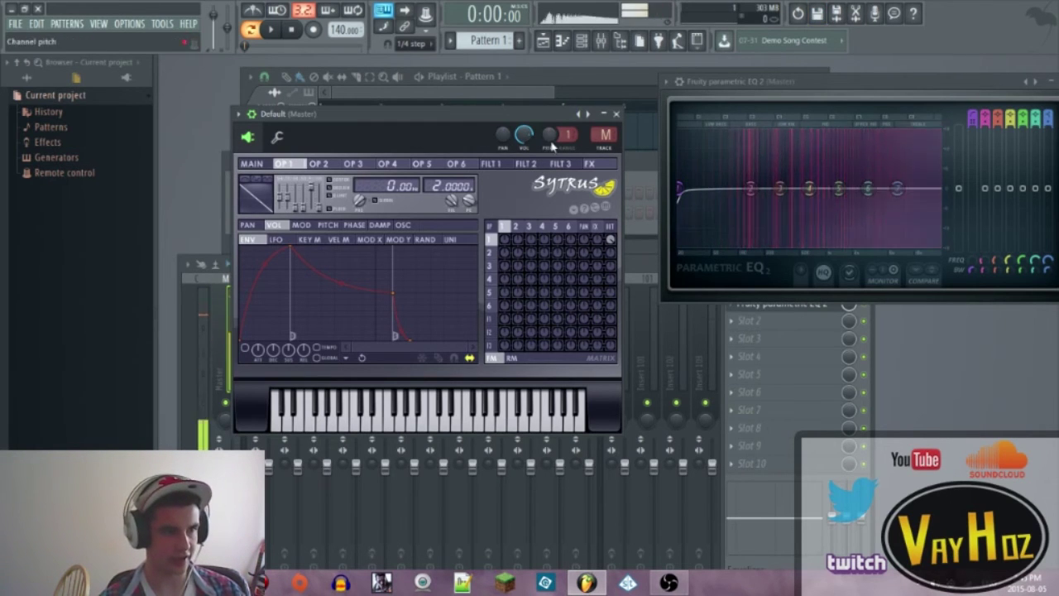
# Show the main settings, set the unison order to 9 and raise the unison phase.
pyautogui.click(254, 164)
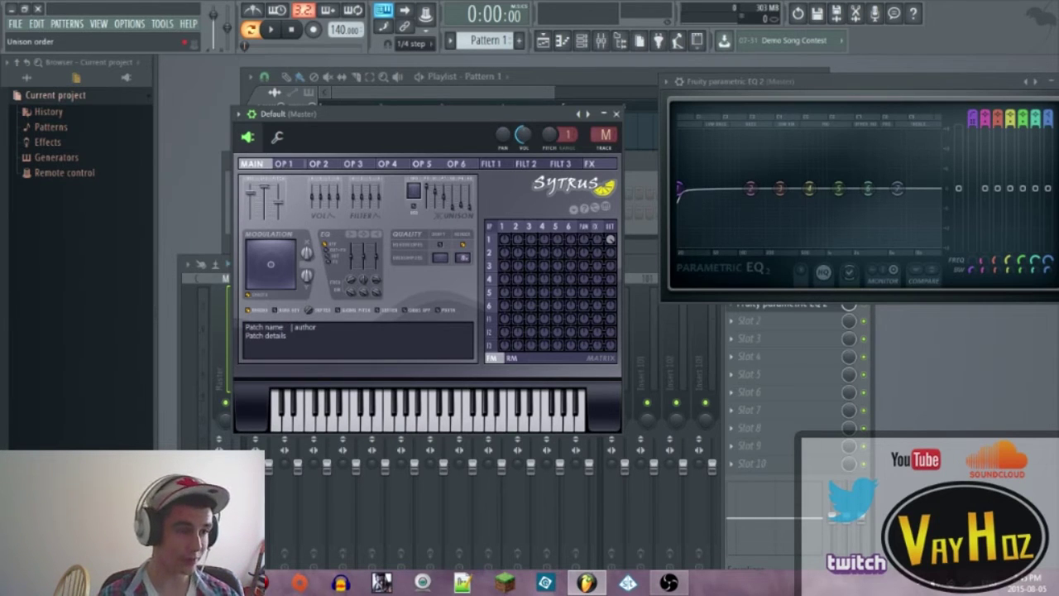
pyautogui.click(464, 207)
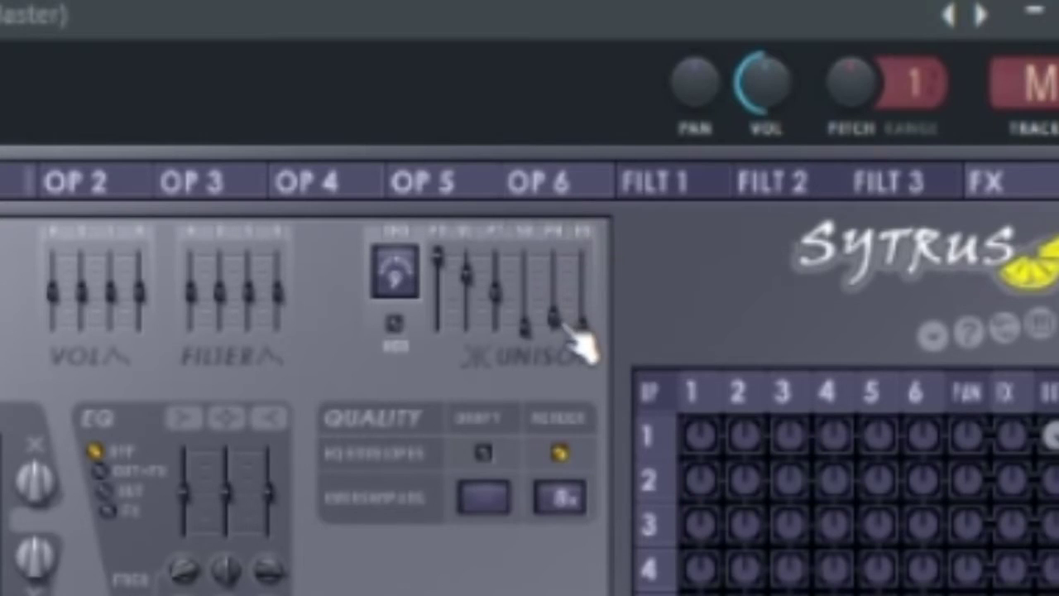
pyautogui.moveTo(462, 203); pyautogui.dragTo(462, 201)
pyautogui.moveTo(554, 308); pyautogui.dragTo(554, 255)
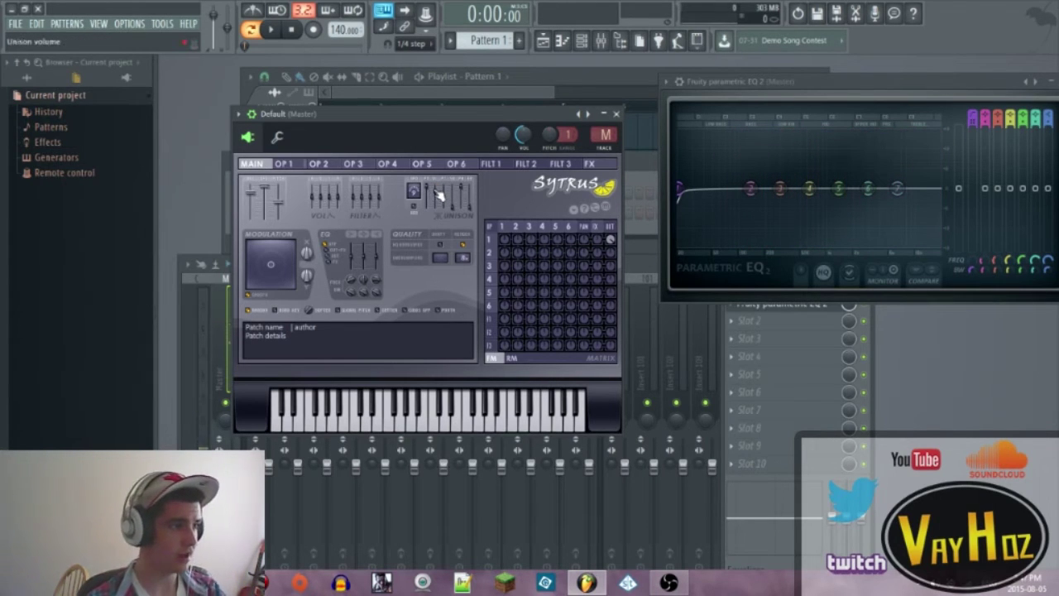
# Vary the unison volume up and down to compare the sound while playing notes.
pyautogui.moveTo(437, 194); pyautogui.dragTo(437, 192)
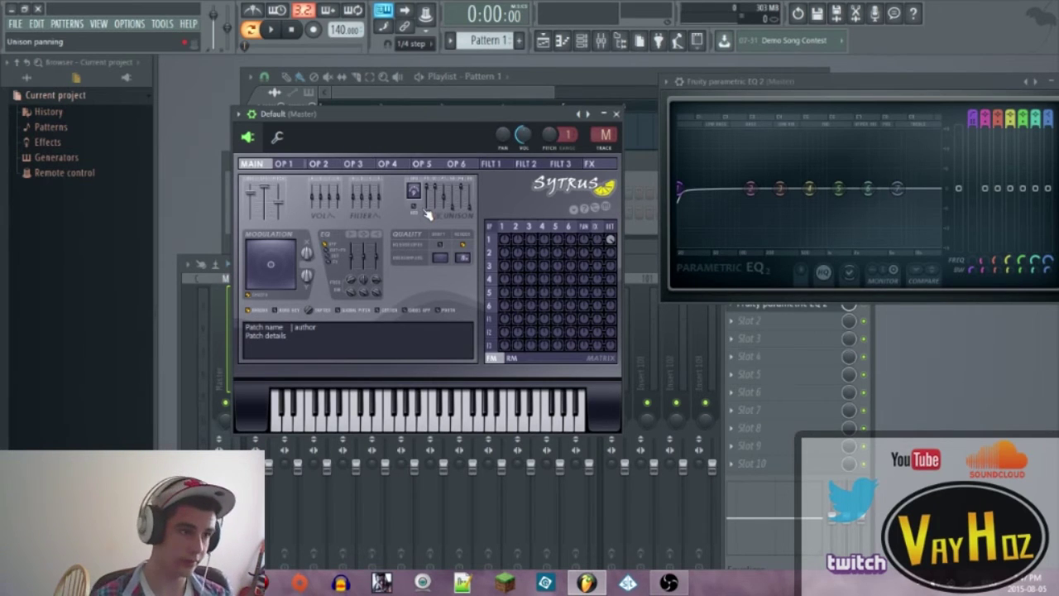
pyautogui.moveTo(434, 189); pyautogui.dragTo(434, 196)
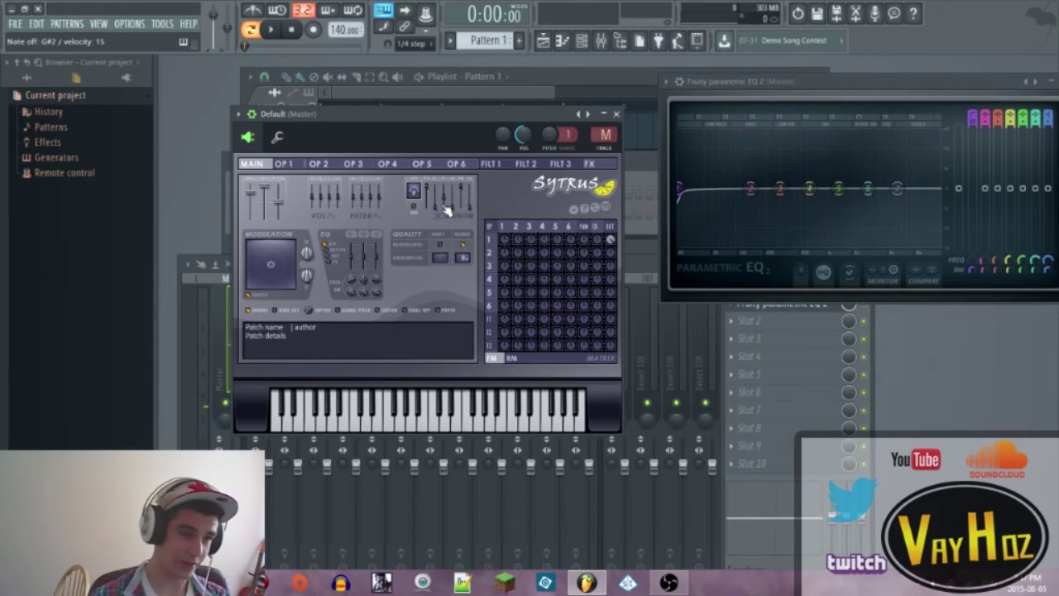
pyautogui.moveTo(439, 207); pyautogui.dragTo(439, 200)
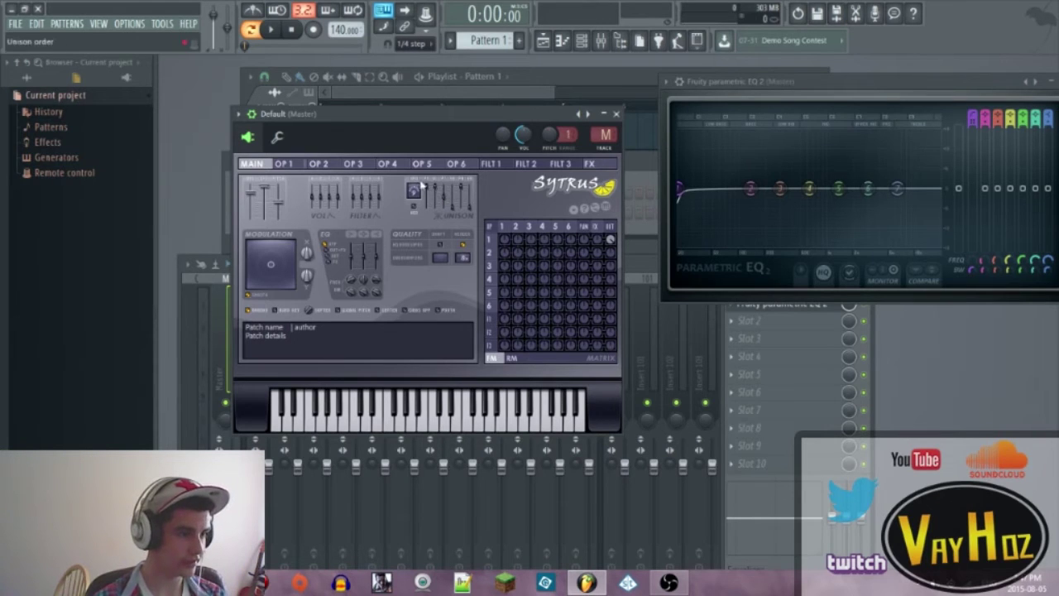
# Vary the unison sub level and neighbouring unison sliders up and down while playing notes to compare the sound.
pyautogui.moveTo(449, 199); pyautogui.dragTo(449, 195)
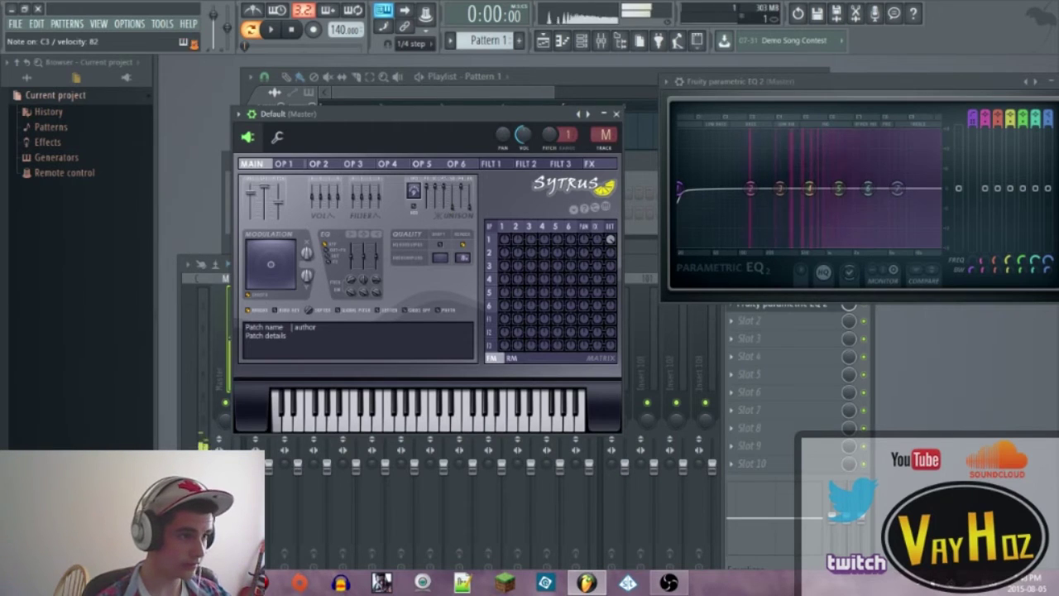
pyautogui.moveTo(445, 191); pyautogui.dragTo(445, 193)
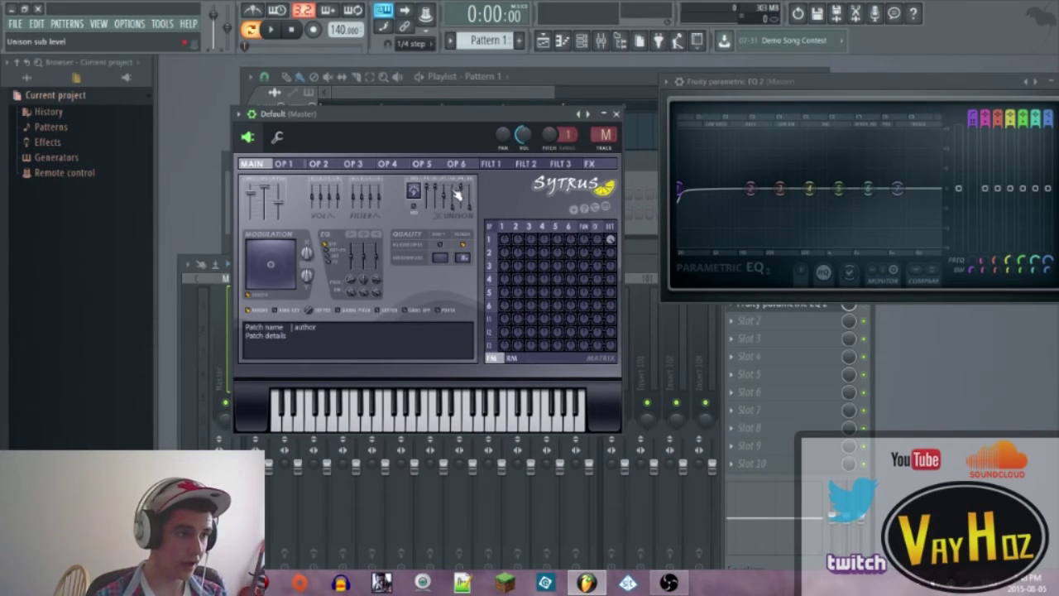
pyautogui.moveTo(454, 201); pyautogui.dragTo(454, 202)
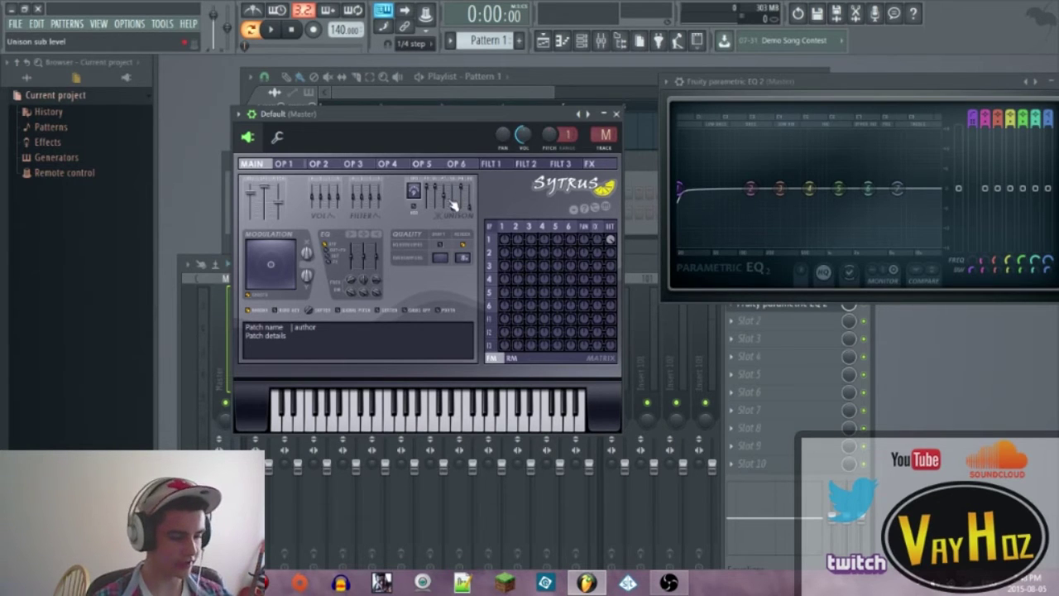
pyautogui.moveTo(455, 206); pyautogui.dragTo(457, 190)
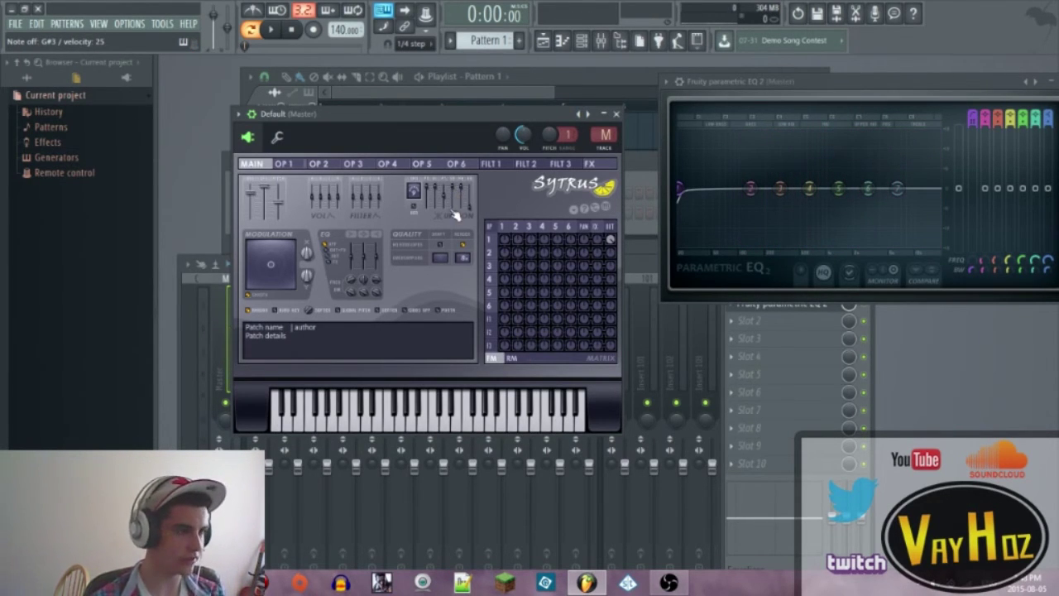
pyautogui.moveTo(454, 193); pyautogui.dragTo(454, 202)
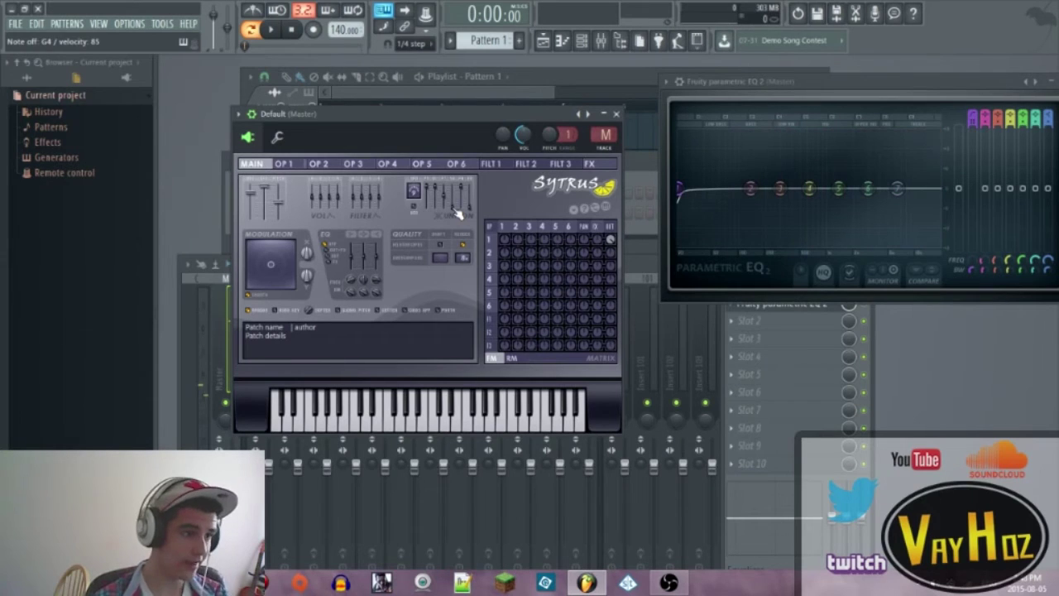
pyautogui.moveTo(470, 206); pyautogui.dragTo(470, 211)
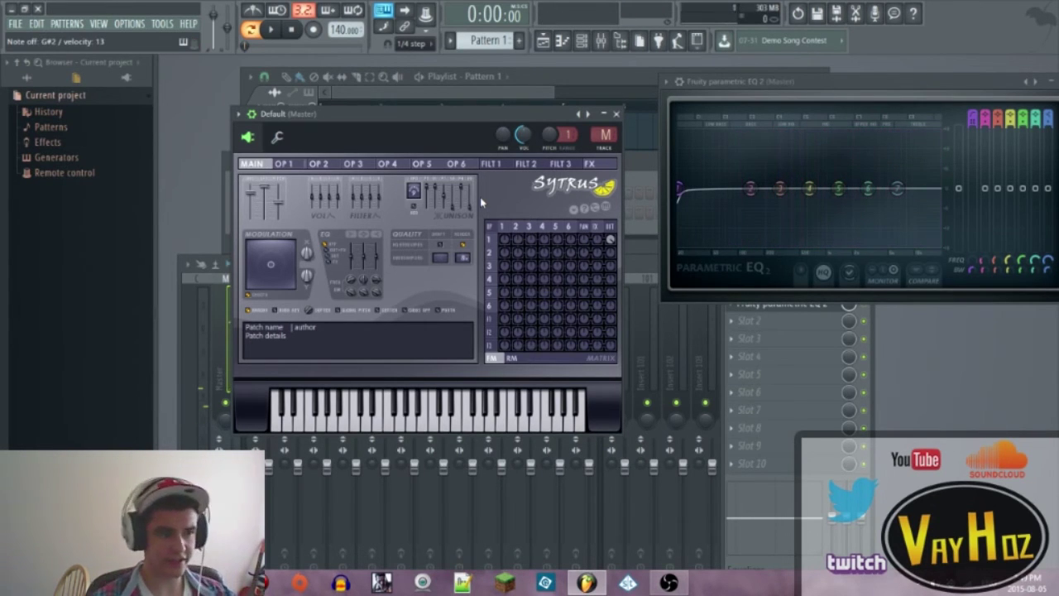
pyautogui.moveTo(443, 198); pyautogui.dragTo(443, 202)
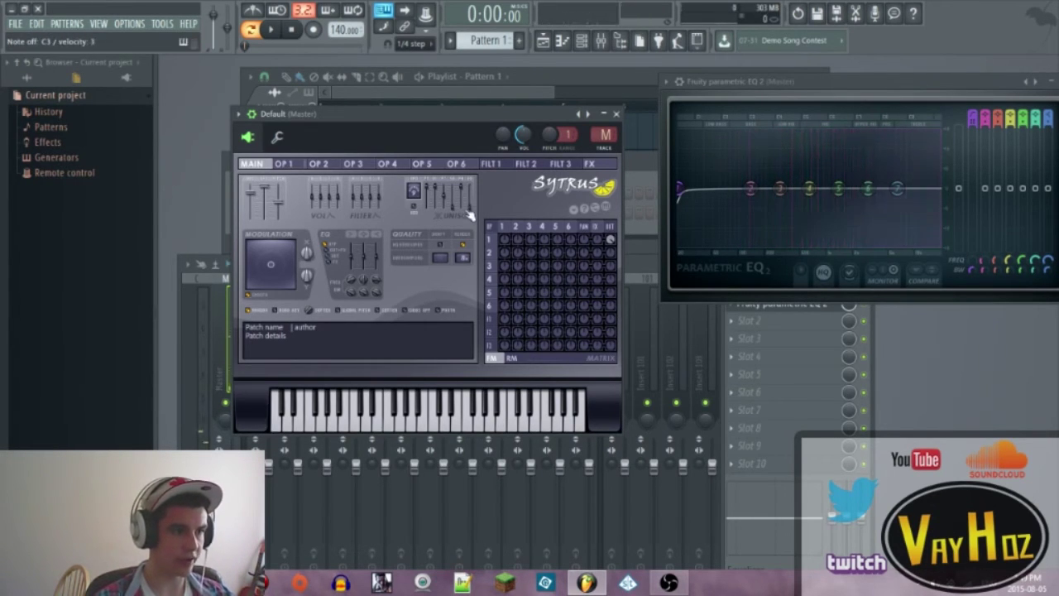
# Inspect operator 1's unison articulator mapping and return to the main settings.
pyautogui.click(503, 226)
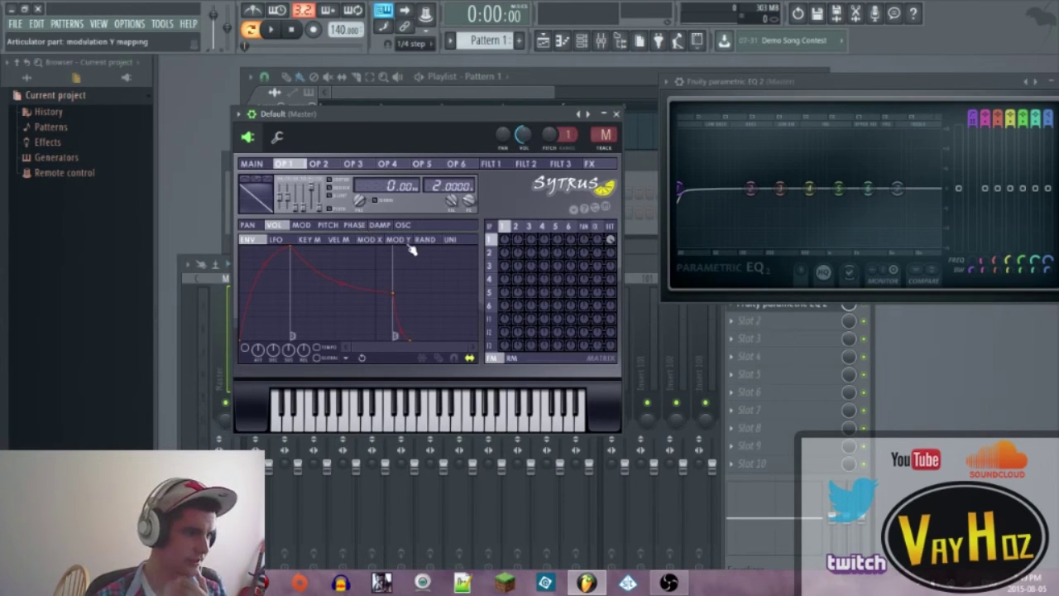
pyautogui.click(451, 241)
pyautogui.click(504, 225)
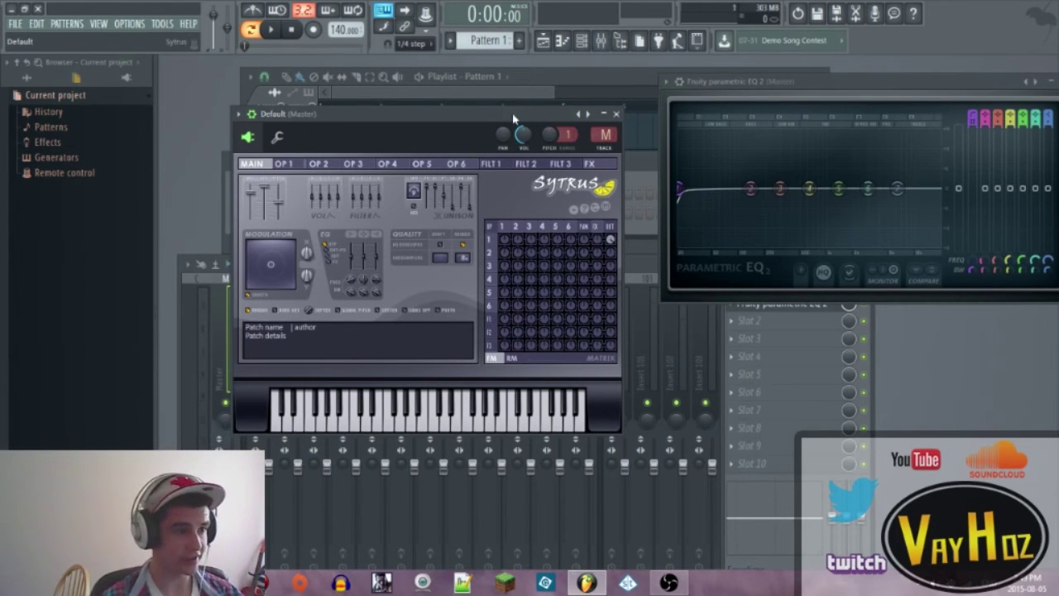
pyautogui.press('Escape')
pyautogui.click(312, 215)
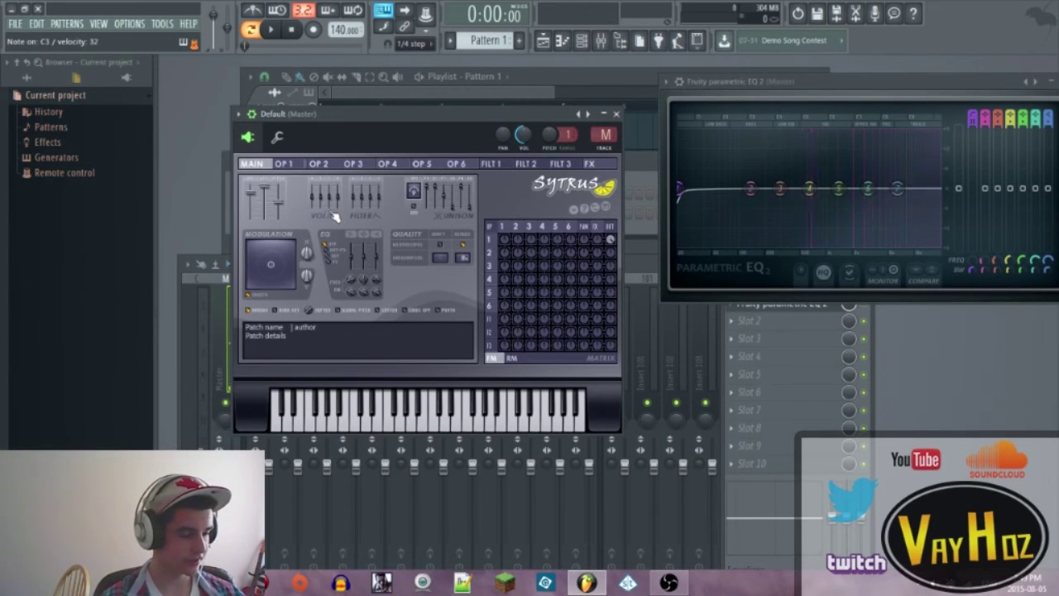
# Close the Sytrus window and draw a note half a bar long in the Default channel's piano roll.
pyautogui.click(616, 114)
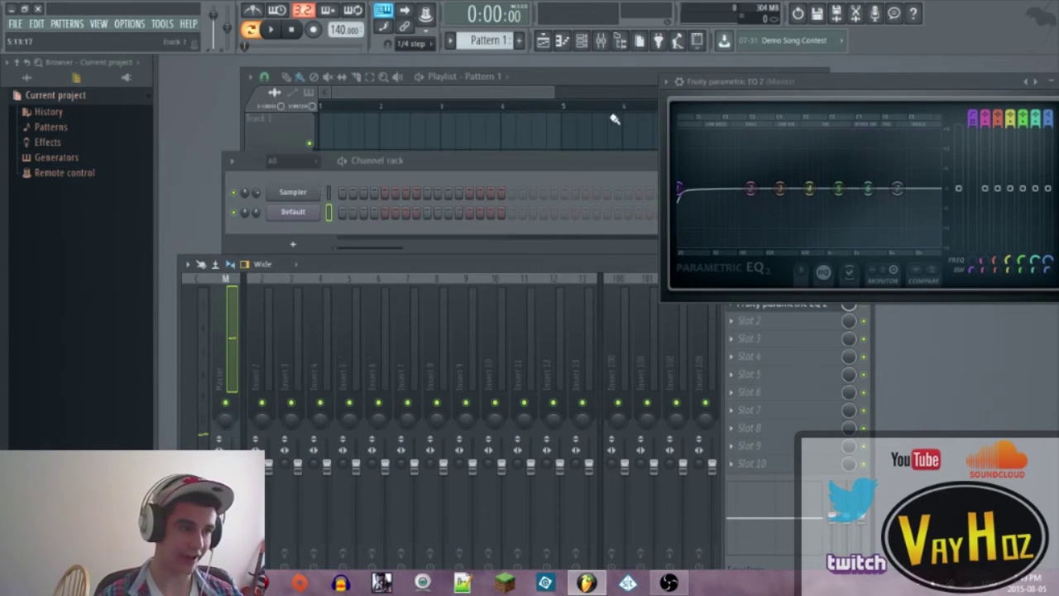
pyautogui.rightClick(303, 215)
pyautogui.click(350, 214)
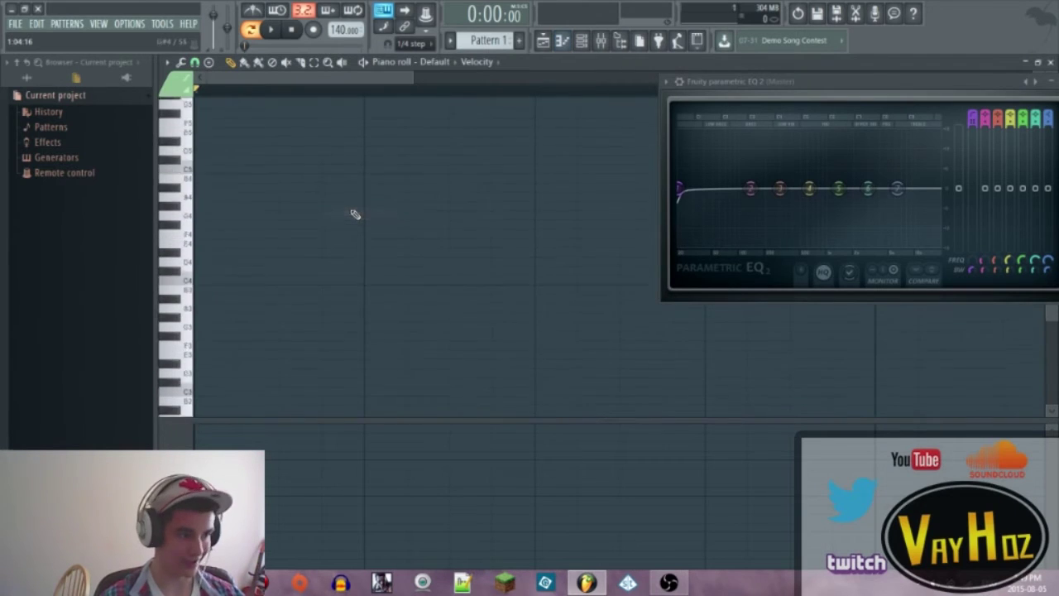
pyautogui.click(203, 295)
pyautogui.moveTo(203, 298); pyautogui.dragTo(511, 283)
pyautogui.press('Escape')
# Place Pattern 1 at the start of Track 1, switch to song playback and loop the first half bar.
pyautogui.click(343, 135)
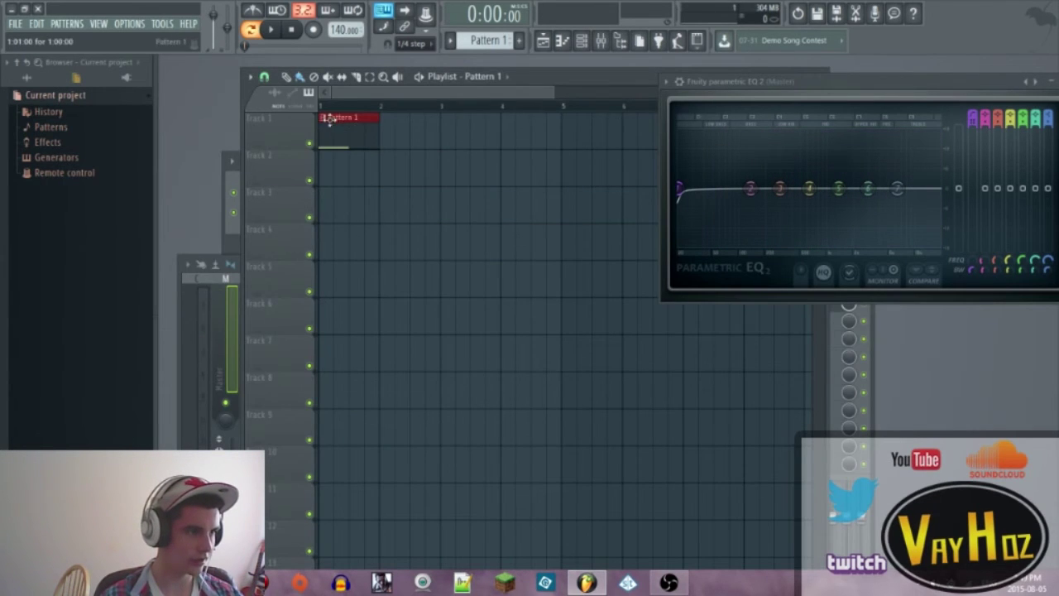
pyautogui.press('l')
pyautogui.press('space')
pyautogui.scroll(1, 343, 111)
pyautogui.press('space')
pyautogui.moveTo(379, 106); pyautogui.dragTo(116, 103)
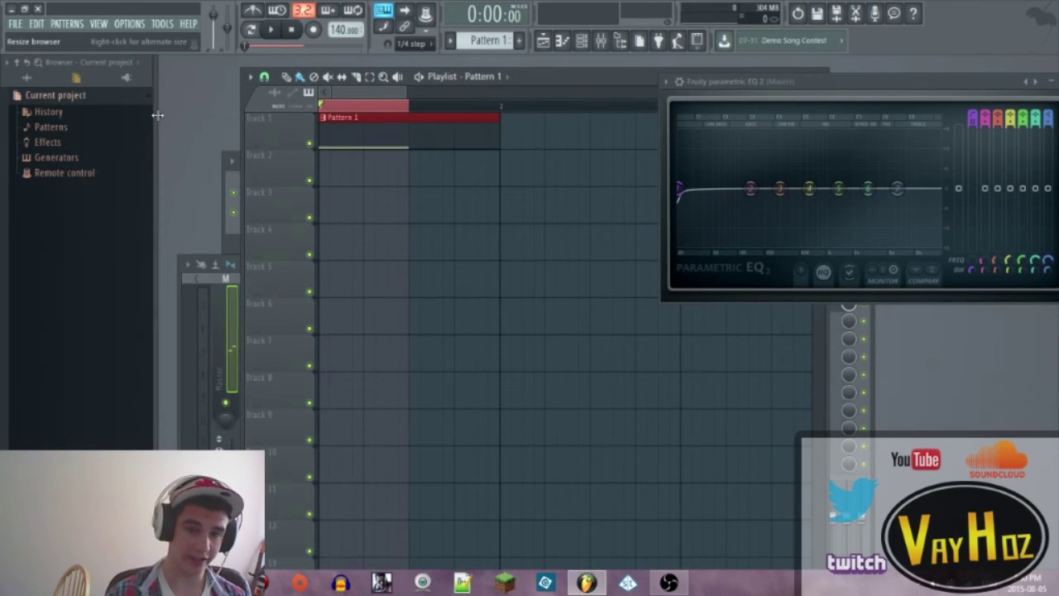
# Route the Default Sytrus channel to mixer track 2 and select that mixer track.
pyautogui.press('F9')
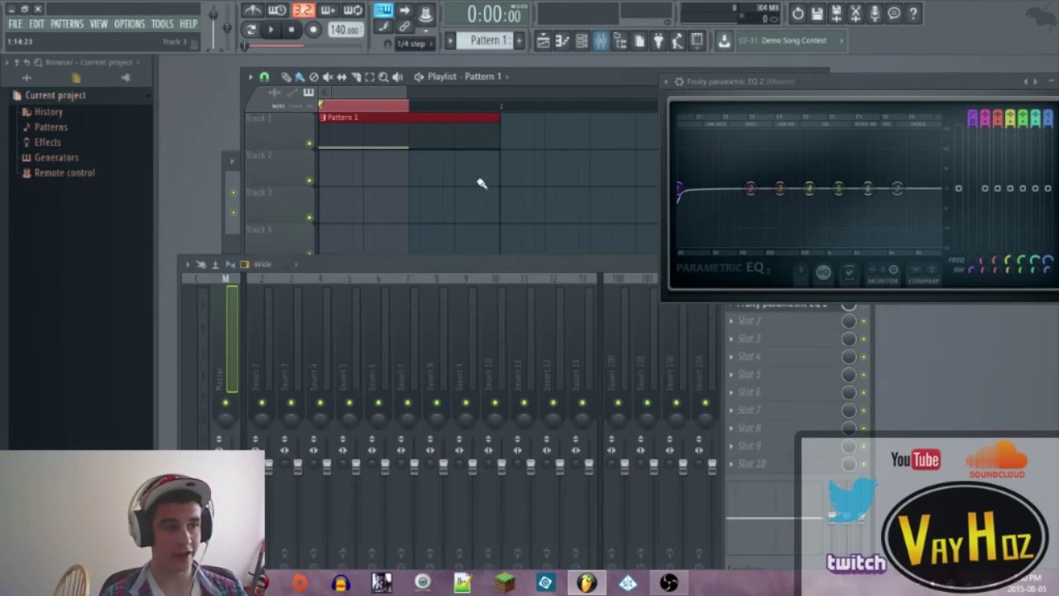
pyautogui.press('F6')
pyautogui.click(305, 213)
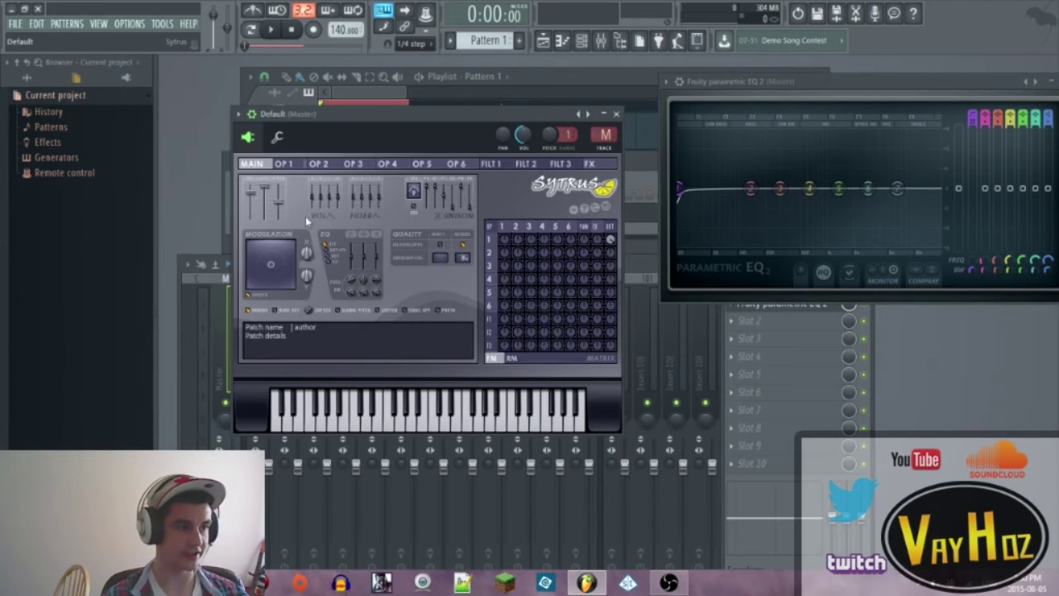
pyautogui.click(608, 152)
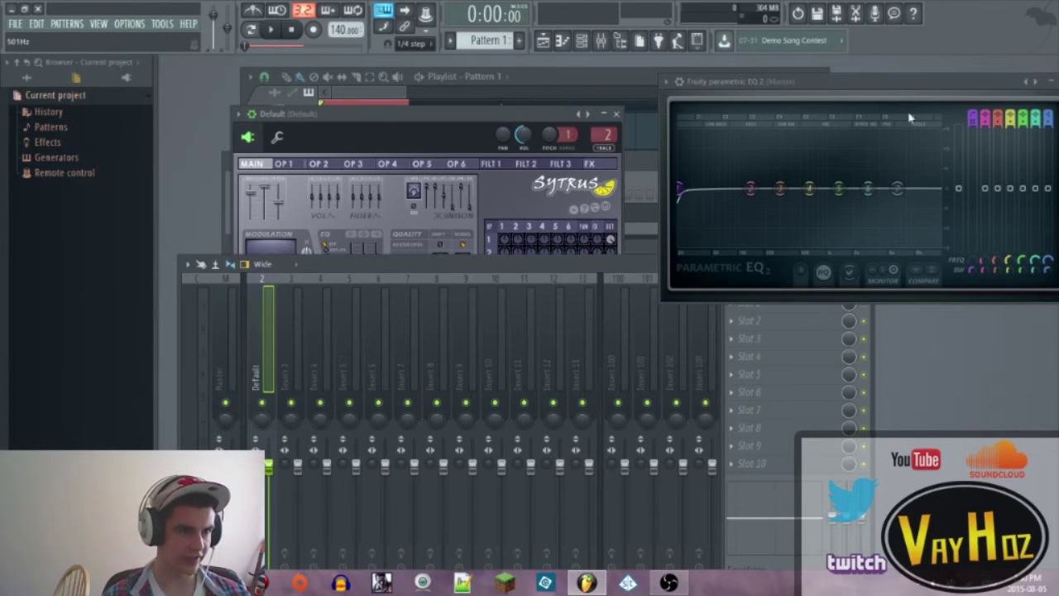
pyautogui.click(265, 331)
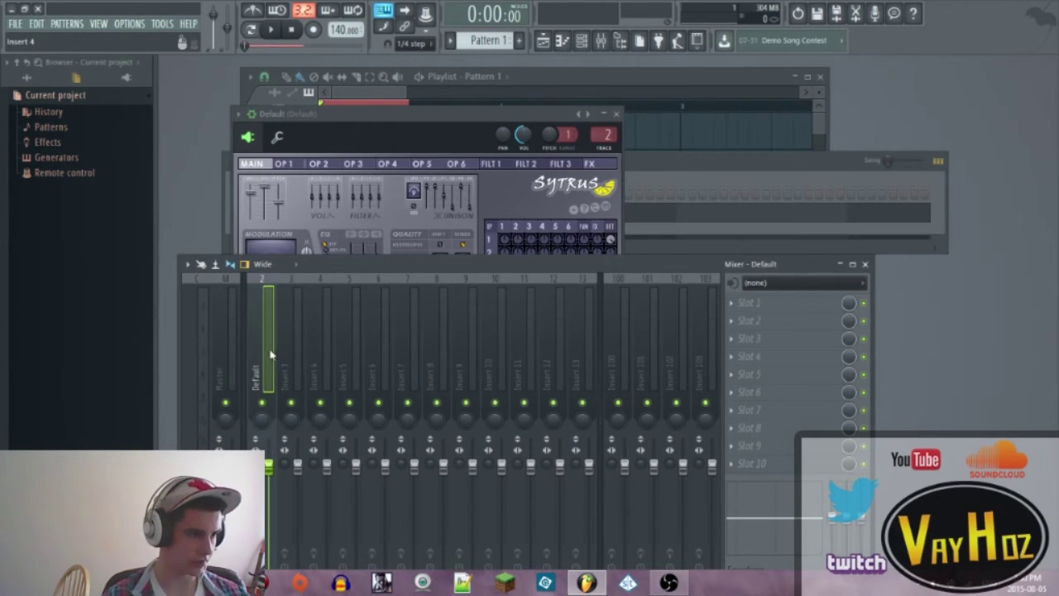
# Load Maximus into the mixer track's first effect slot and raise the sloped part of its master curve.
pyautogui.click(742, 308)
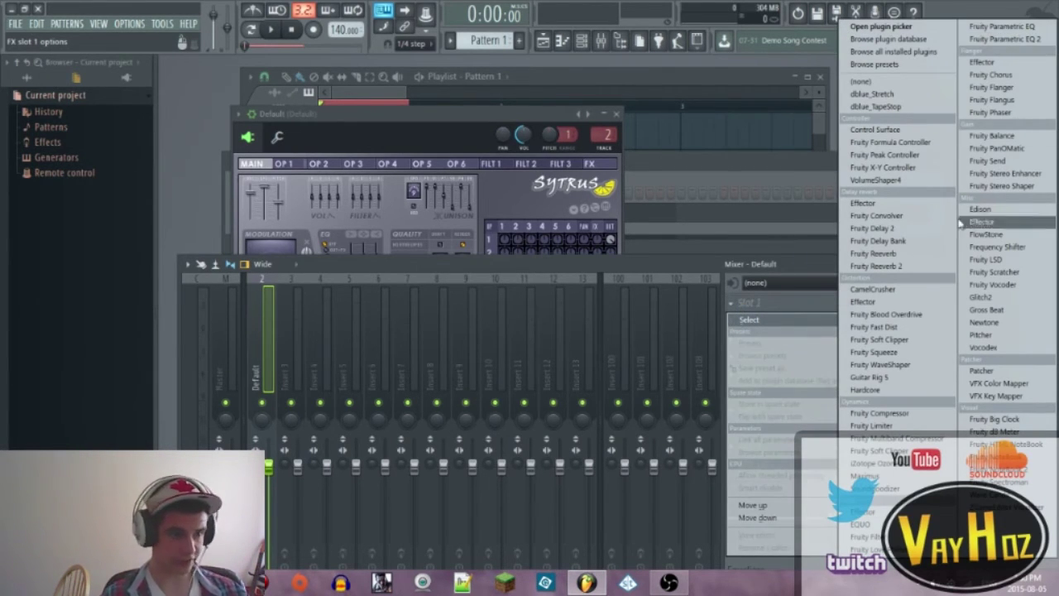
pyautogui.click(865, 476)
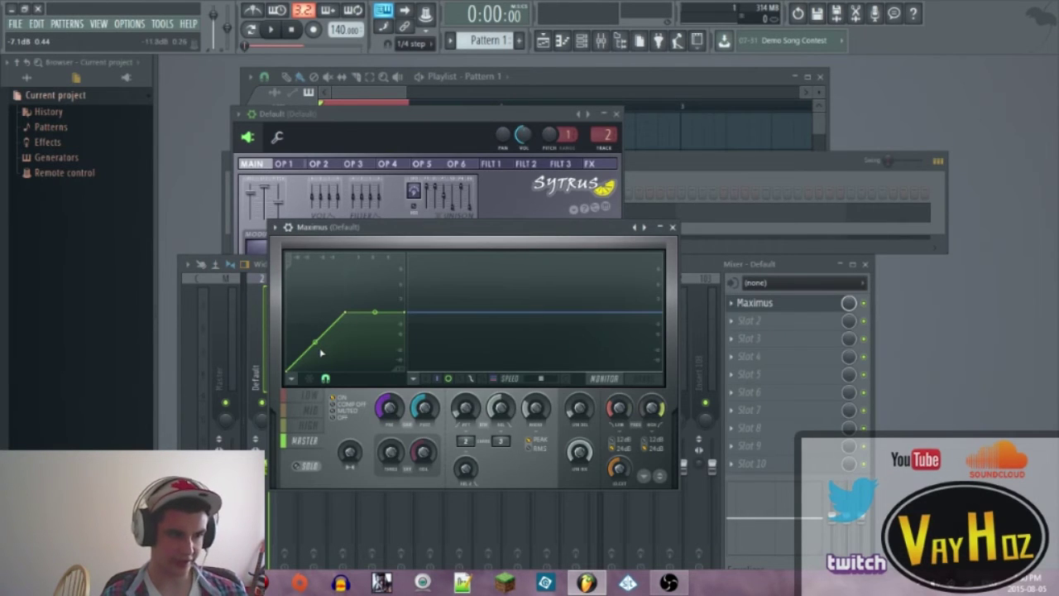
pyautogui.moveTo(315, 341); pyautogui.dragTo(315, 313)
pyautogui.press('Escape')
# Preview the loop, move the mixer window and lower mixer track 2's volume fader to 76%.
pyautogui.press('space')
pyautogui.press('space')
pyautogui.moveTo(396, 270); pyautogui.dragTo(418, 167)
pyautogui.moveTo(290, 359); pyautogui.dragTo(280, 388)
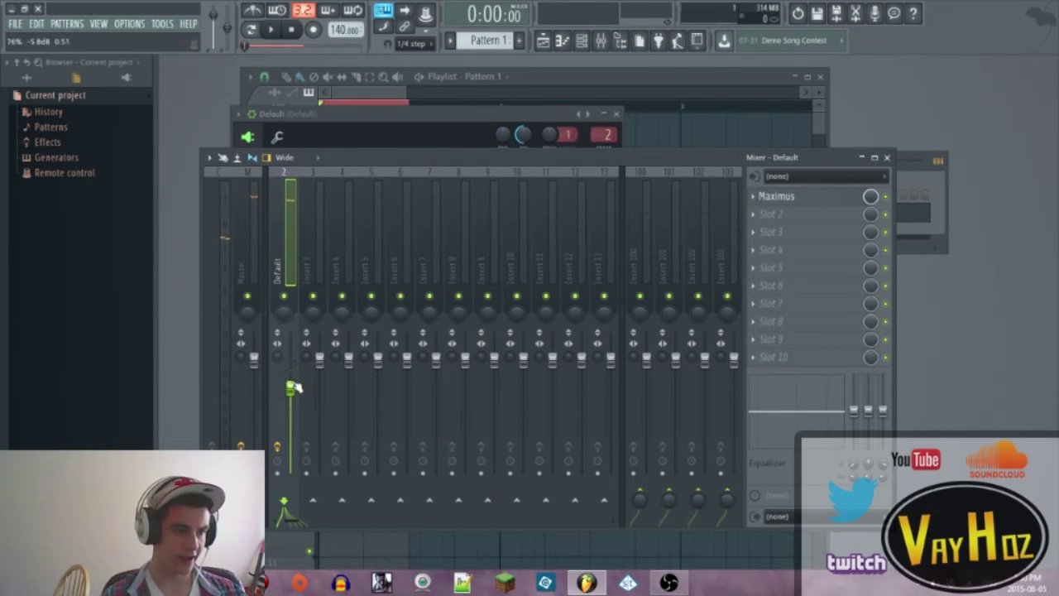
# Load Fruity Parametric EQ 2 into the second effect slot, make band 4 a band-pass filter and raise its frequency slightly.
pyautogui.click(762, 218)
pyautogui.moveTo(781, 232)
pyautogui.click(1023, 40)
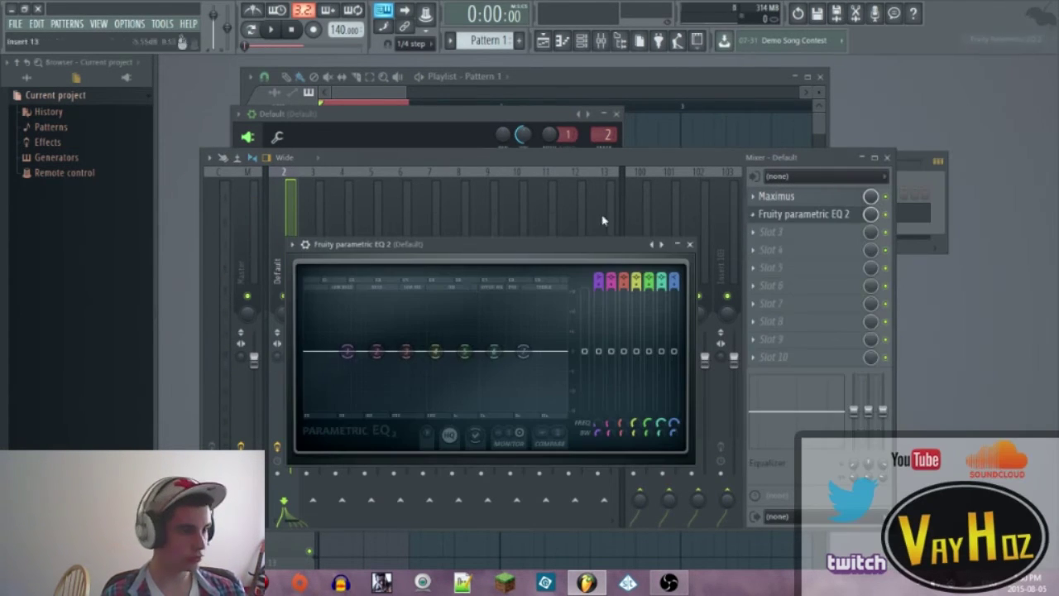
pyautogui.rightClick(437, 354)
pyautogui.moveTo(454, 386)
pyautogui.click(502, 406)
pyautogui.moveTo(435, 354)
pyautogui.mouseDown()
pyautogui.moveTo(500, 353)
pyautogui.moveTo(397, 351)
pyautogui.moveTo(447, 351)
pyautogui.mouseUp()
# Change the filter type of EQ band 5 and move its frequency down next to band 3.
pyautogui.rightClick(465, 352)
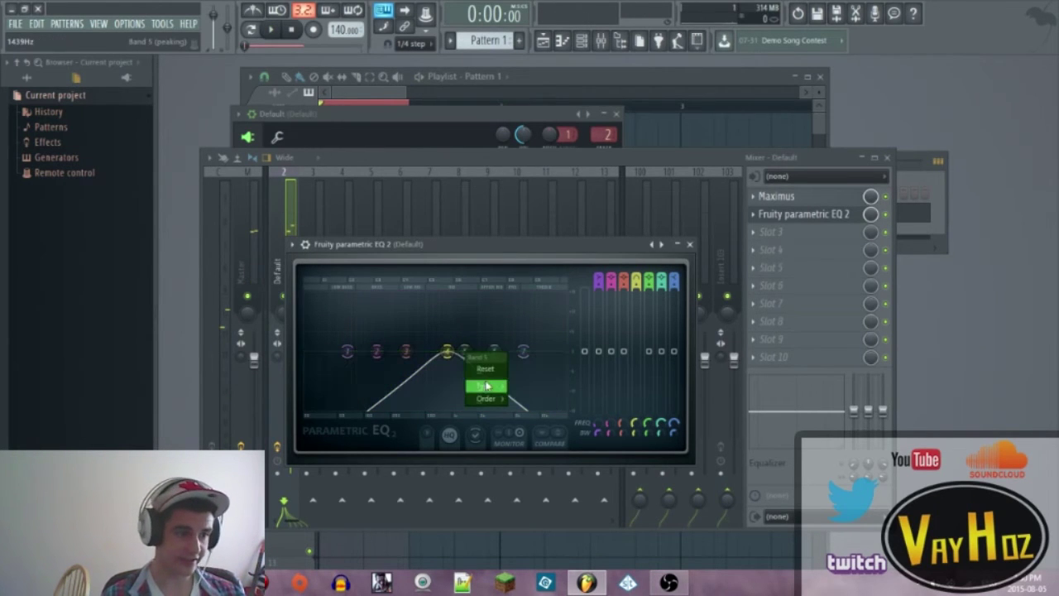
pyautogui.moveTo(487, 386)
pyautogui.click(533, 435)
pyautogui.moveTo(465, 352); pyautogui.dragTo(398, 351)
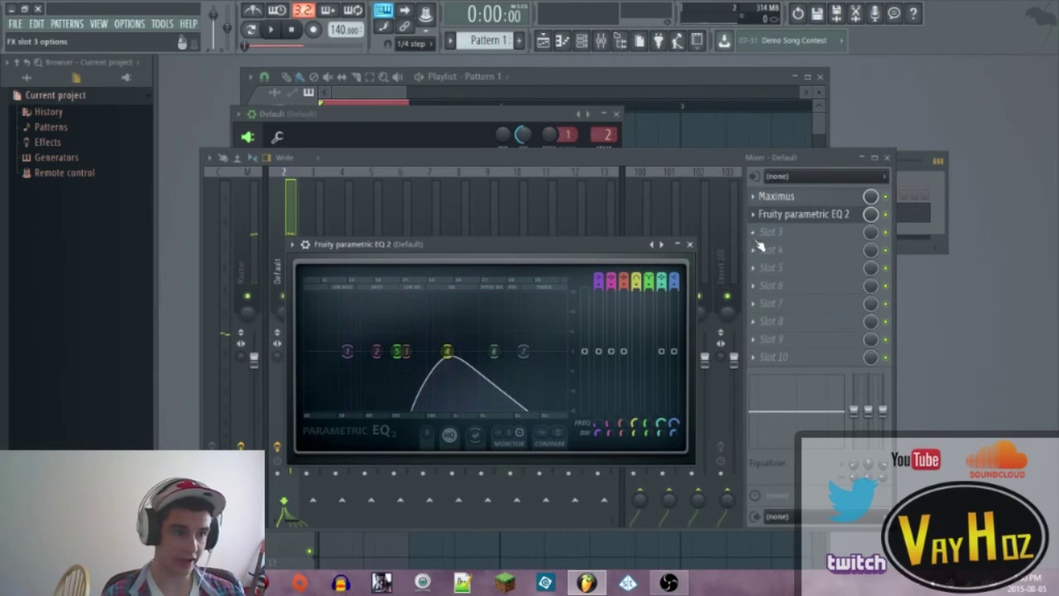
# Create automation clips for the frequencies of EQ bands 4 and 5.
pyautogui.rightClick(635, 425)
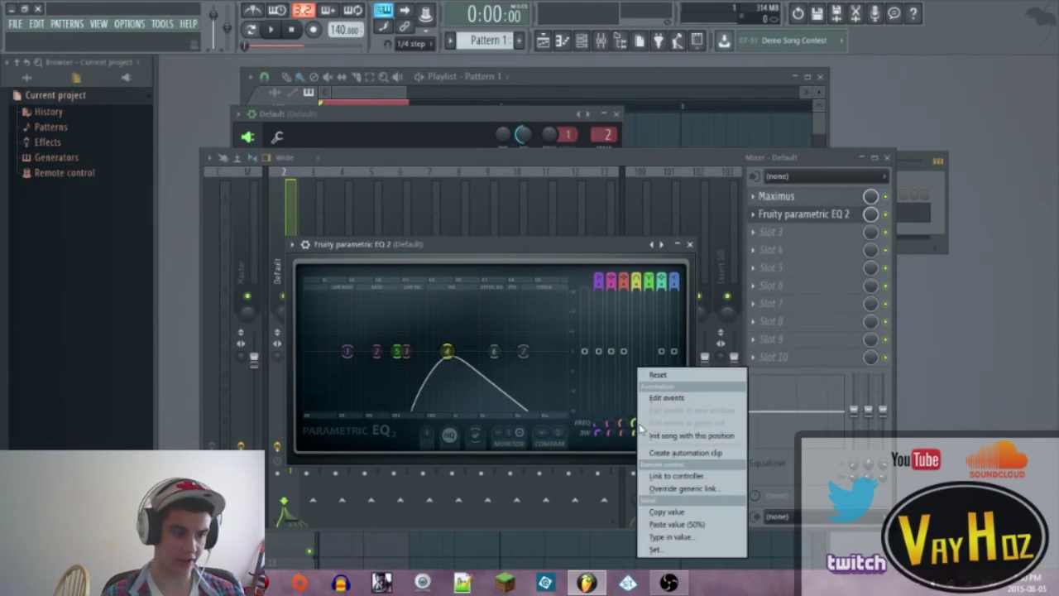
pyautogui.click(675, 449)
pyautogui.rightClick(660, 433)
pyautogui.click(689, 457)
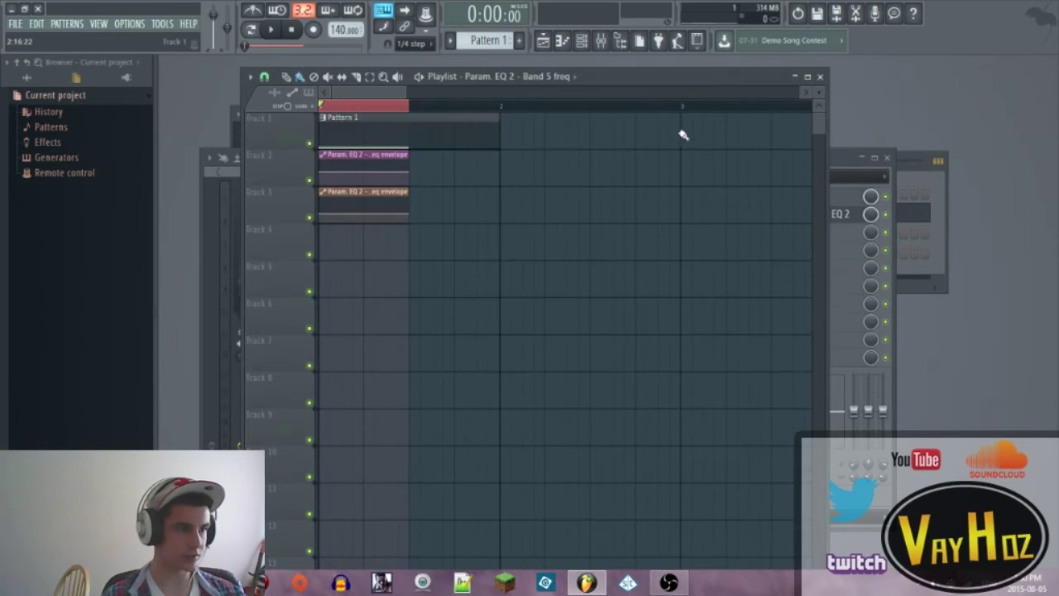
# Add control points to both EQ frequency automation clips to form rising and falling curves, and play the loop.
pyautogui.rightClick(341, 125)
pyautogui.rightClick(365, 145)
pyautogui.rightClick(386, 135)
pyautogui.rightClick(342, 171)
pyautogui.rightClick(376, 176)
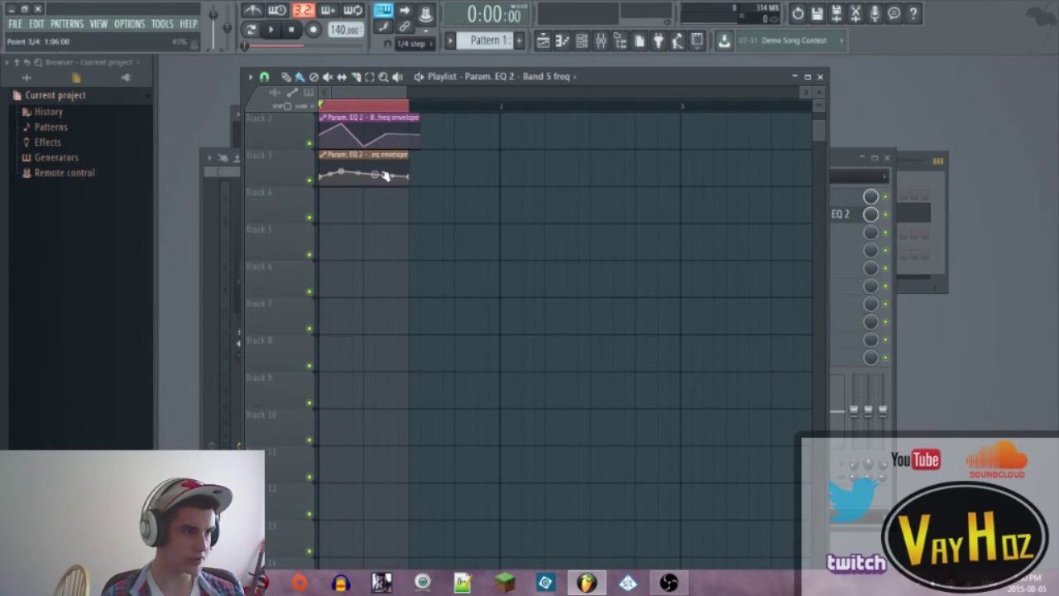
pyautogui.press('space')
# Load a second Maximus into the third effect slot, raise the sloped part of its band curve and preview the loop.
pyautogui.press('F9')
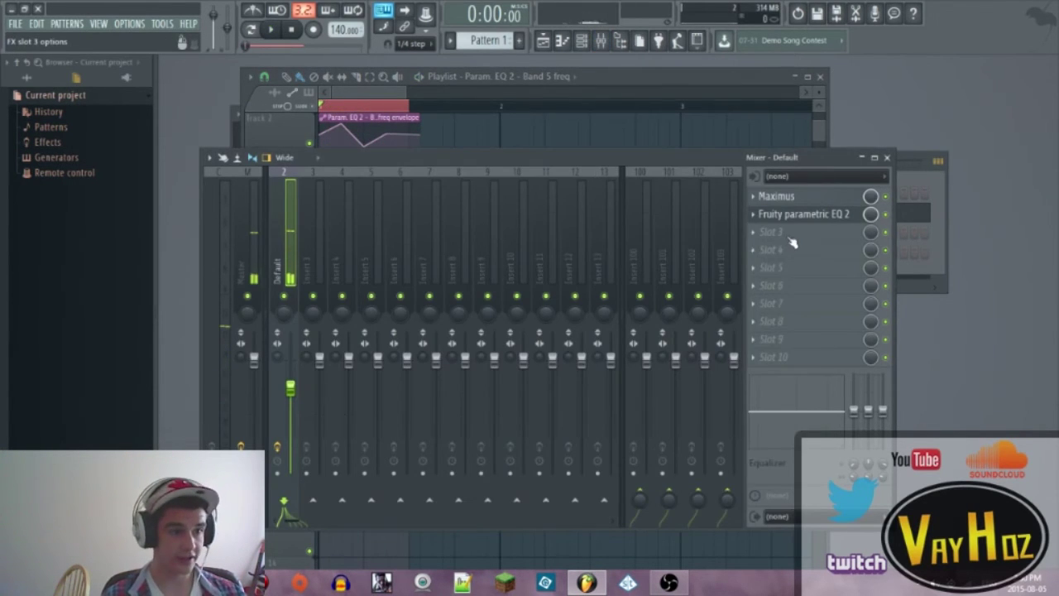
pyautogui.click(771, 233)
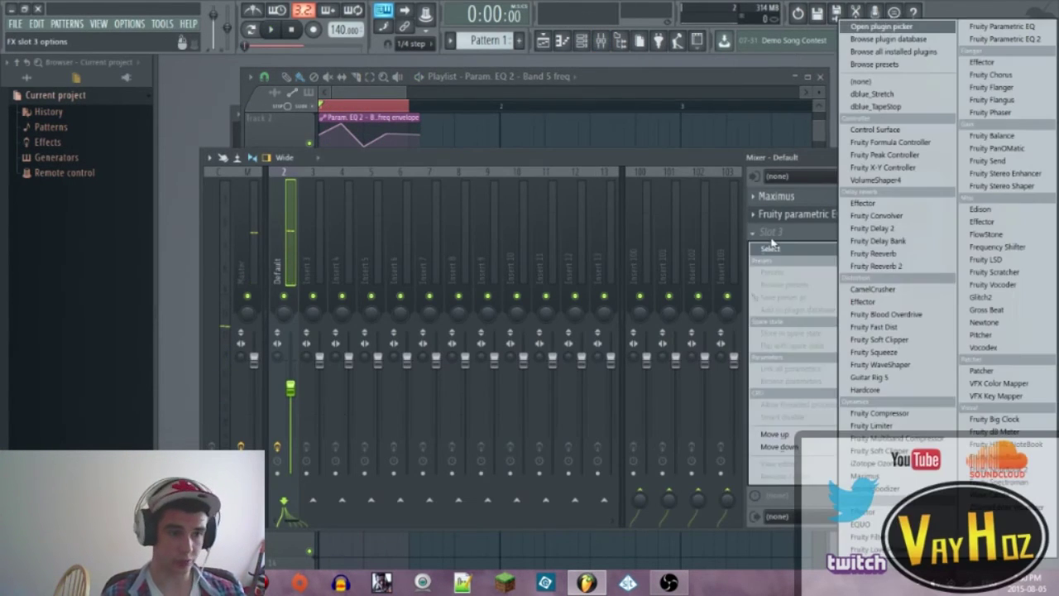
pyautogui.click(902, 484)
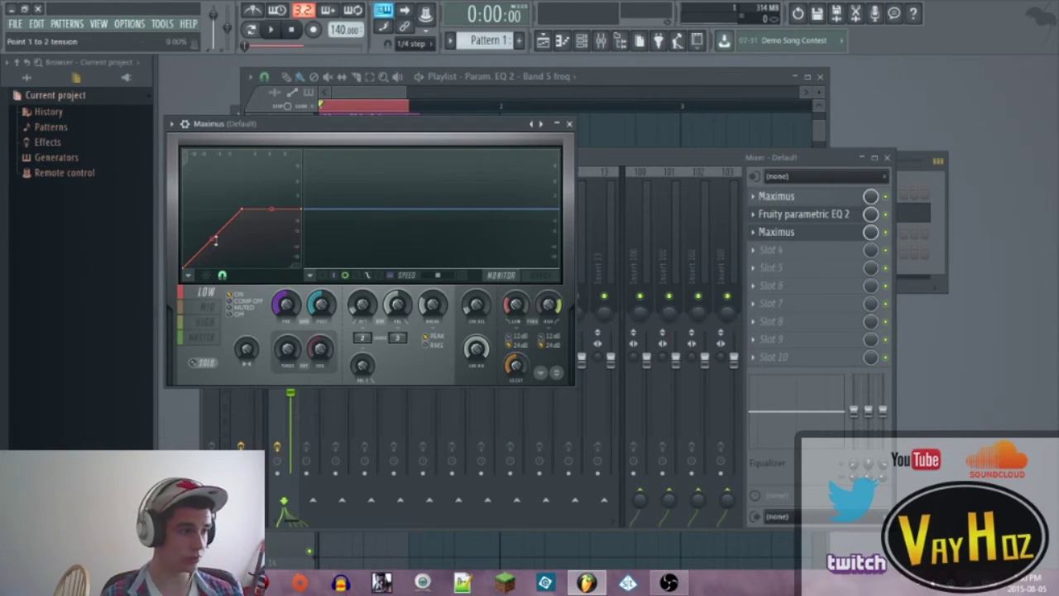
pyautogui.click(212, 307)
pyautogui.moveTo(212, 239); pyautogui.dragTo(212, 208)
pyautogui.click(214, 324)
pyautogui.press('Escape')
pyautogui.press('space')
pyautogui.press('space')
# Load CamelCrusher into the fourth effect slot, preview the distorted loop and close the plugin window.
pyautogui.click(776, 255)
pyautogui.moveTo(778, 266)
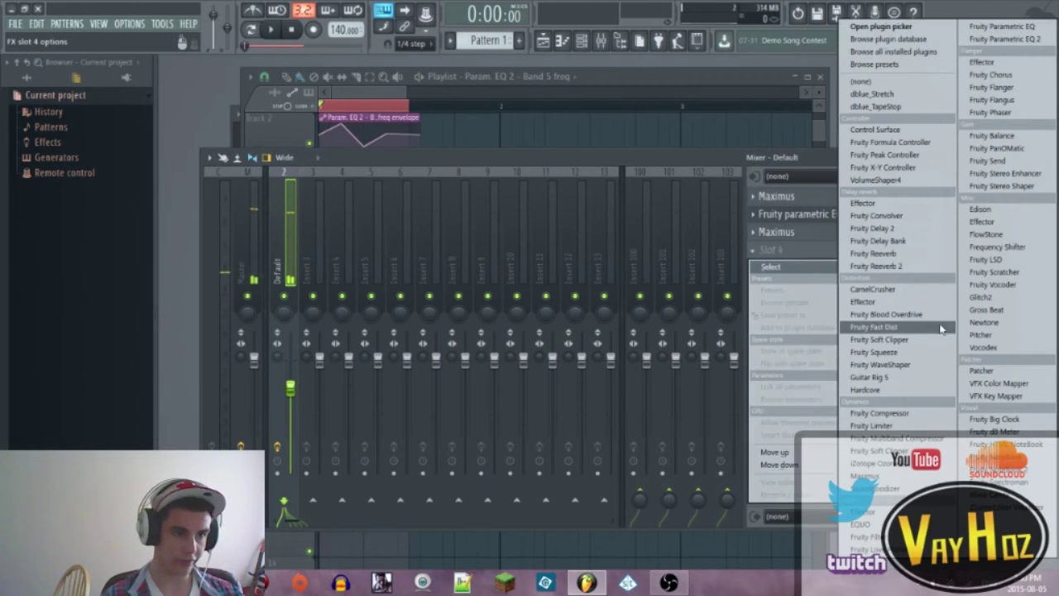
pyautogui.click(873, 289)
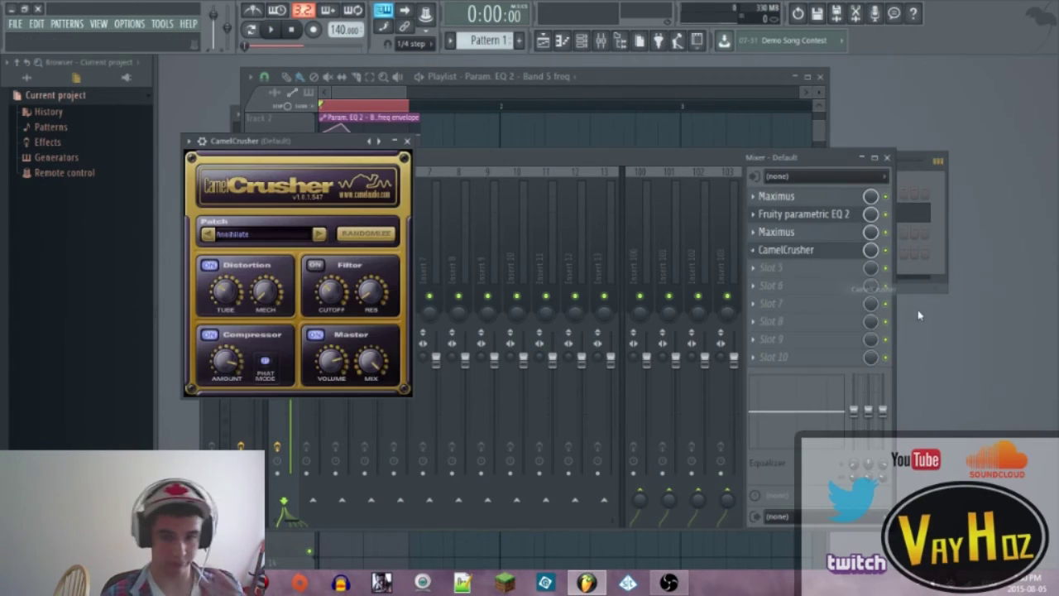
pyautogui.press('space')
pyautogui.click(407, 141)
pyautogui.press('space')
# Clear the half-bar loop selection in the playlist.
pyautogui.keyDown('ctrl'); pyautogui.click(404, 107); pyautogui.keyUp('ctrl')
pyautogui.scroll(1, 553, 244)
pyautogui.click(359, 137)
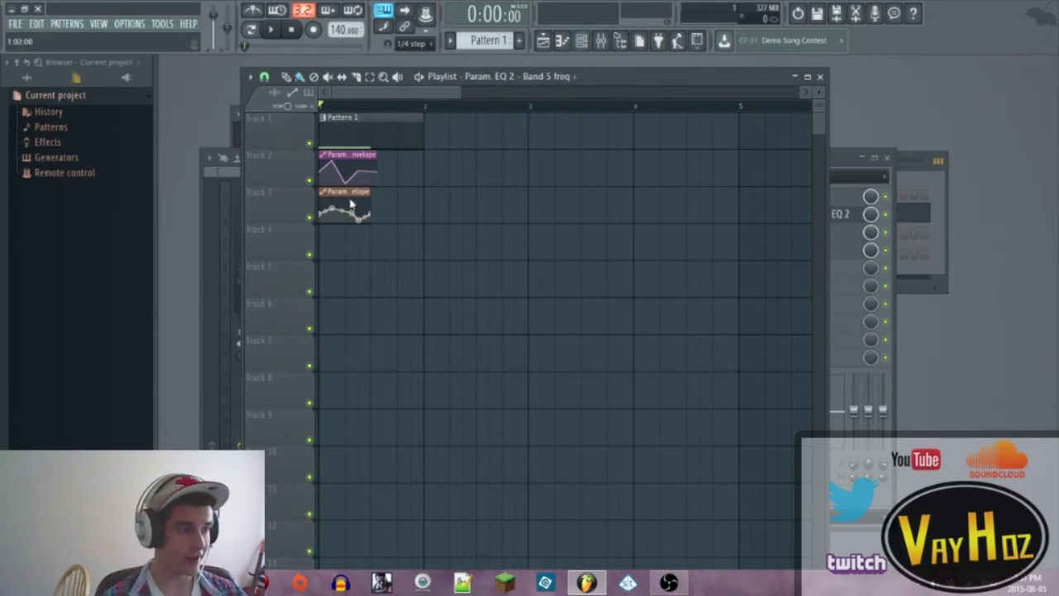
# Reopen the Default Sytrus instrument and show operator 1's settings.
pyautogui.press('F6')
pyautogui.click(304, 217)
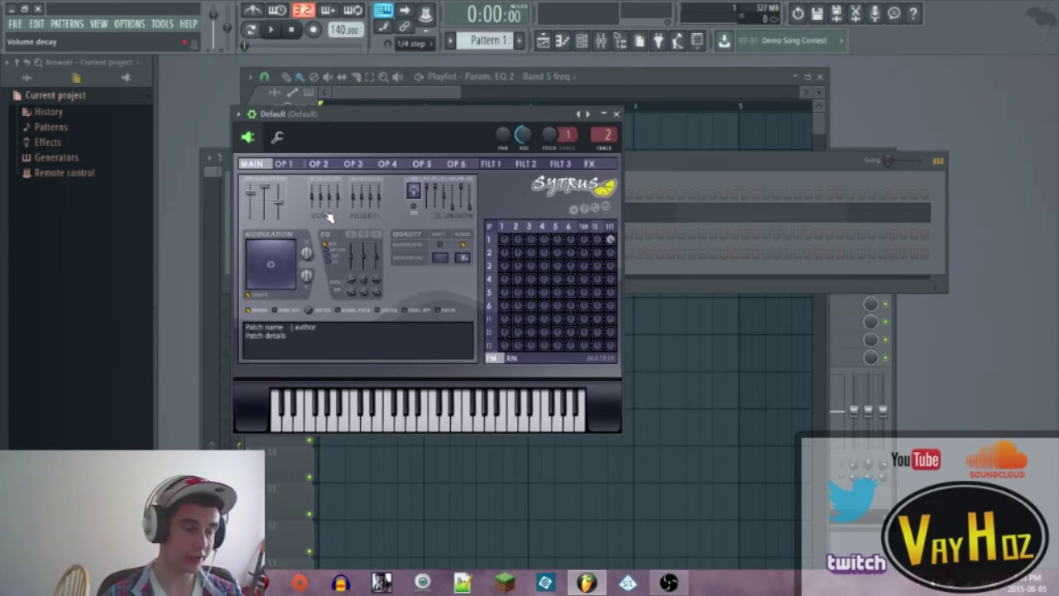
pyautogui.click(503, 227)
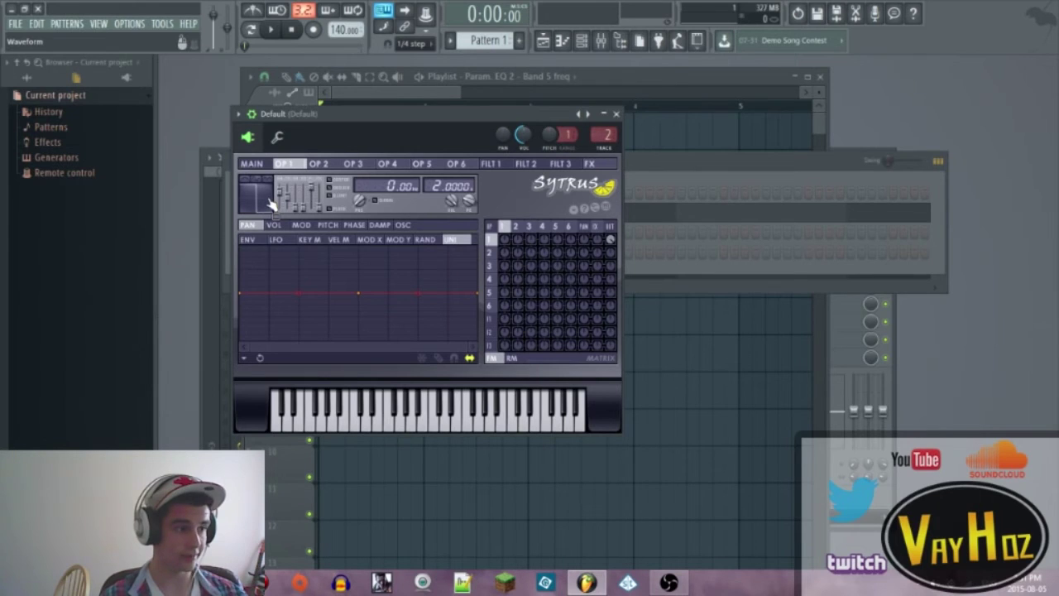
# Set the instrument's pitch range to 12 and create a channel pitch automation clip shaped to dip and then rise.
pyautogui.moveTo(548, 114); pyautogui.dragTo(583, 106)
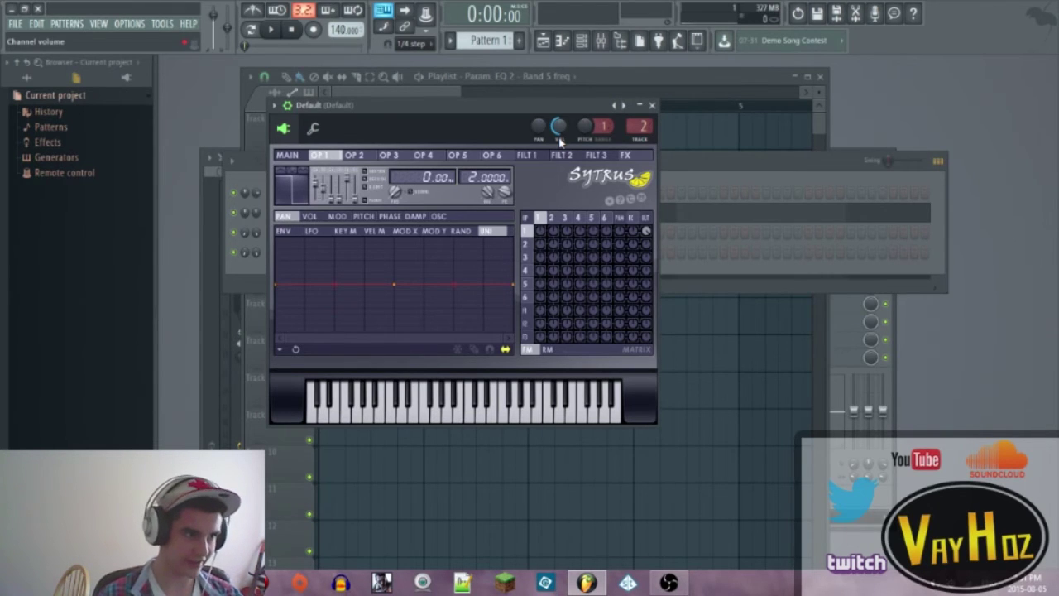
pyautogui.moveTo(606, 126); pyautogui.dragTo(606, 125)
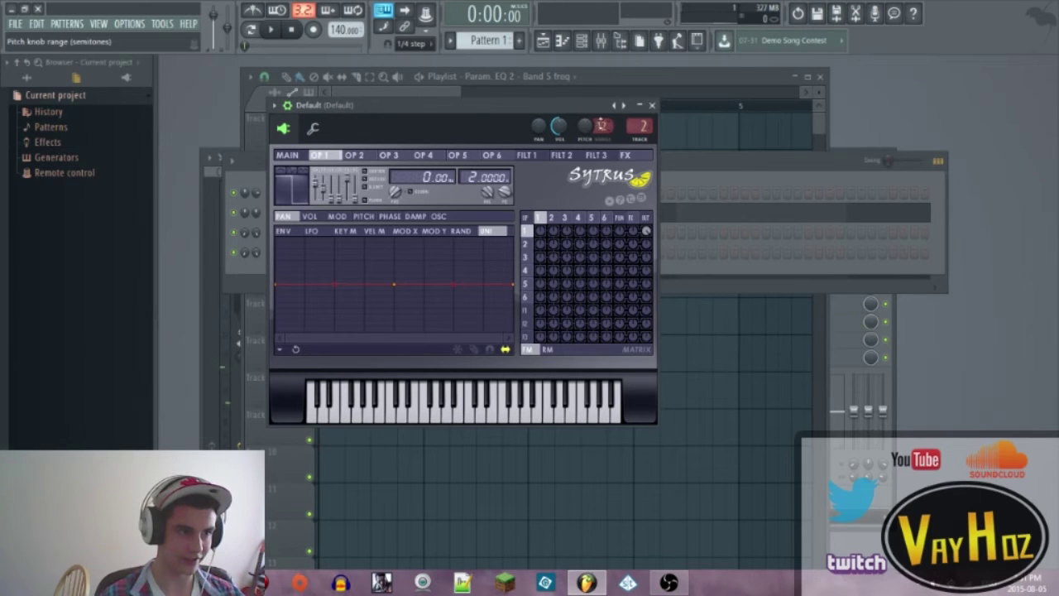
pyautogui.rightClick(606, 126)
pyautogui.click(628, 208)
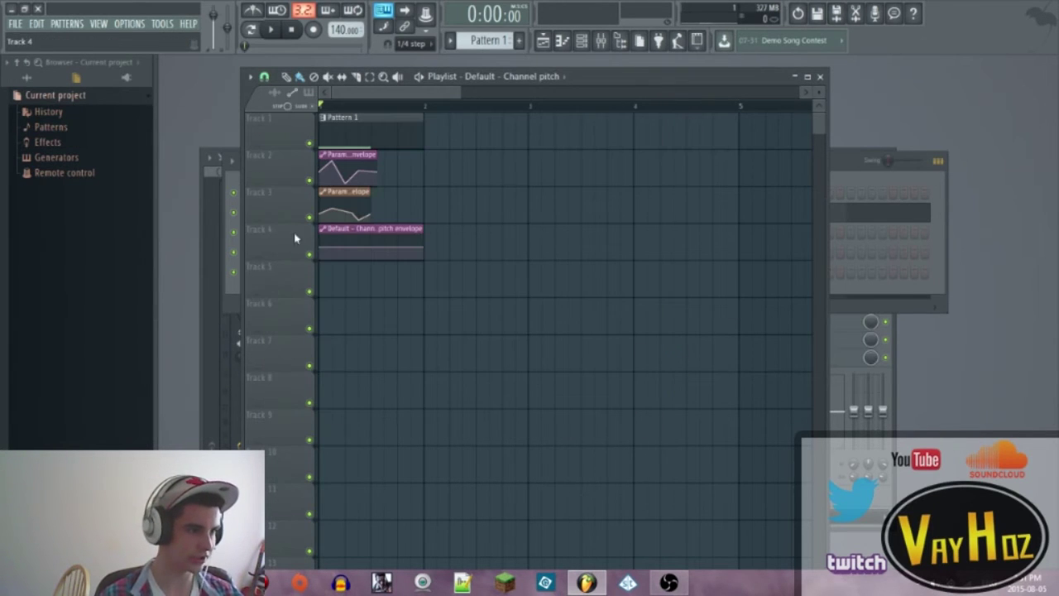
pyautogui.press('space')
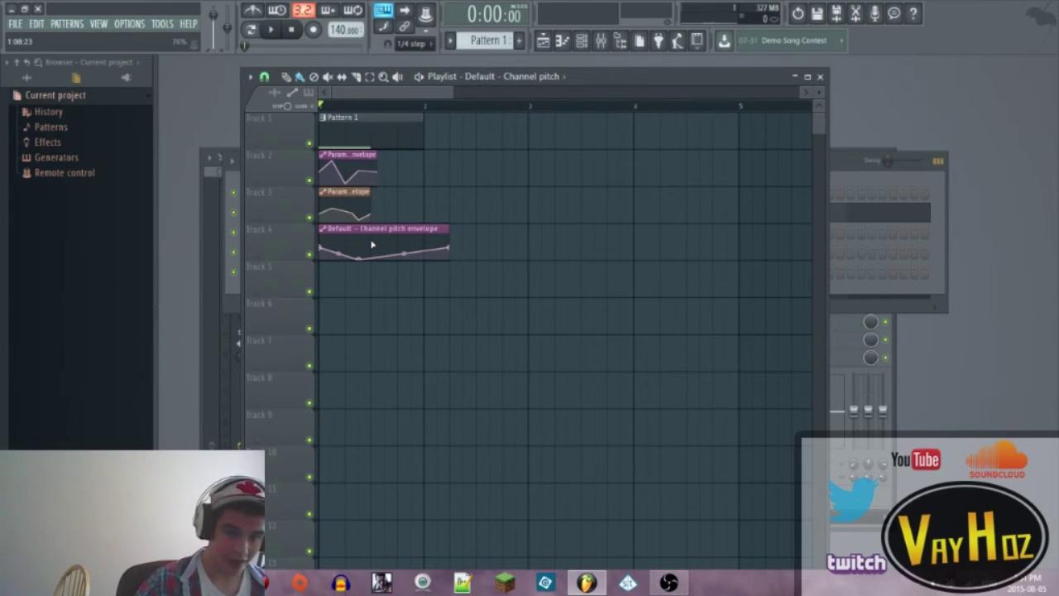
# Look over the mixer's effect chain and the Fruity parametric EQ 2 settings, closing the plugin when done.
pyautogui.press('F9')
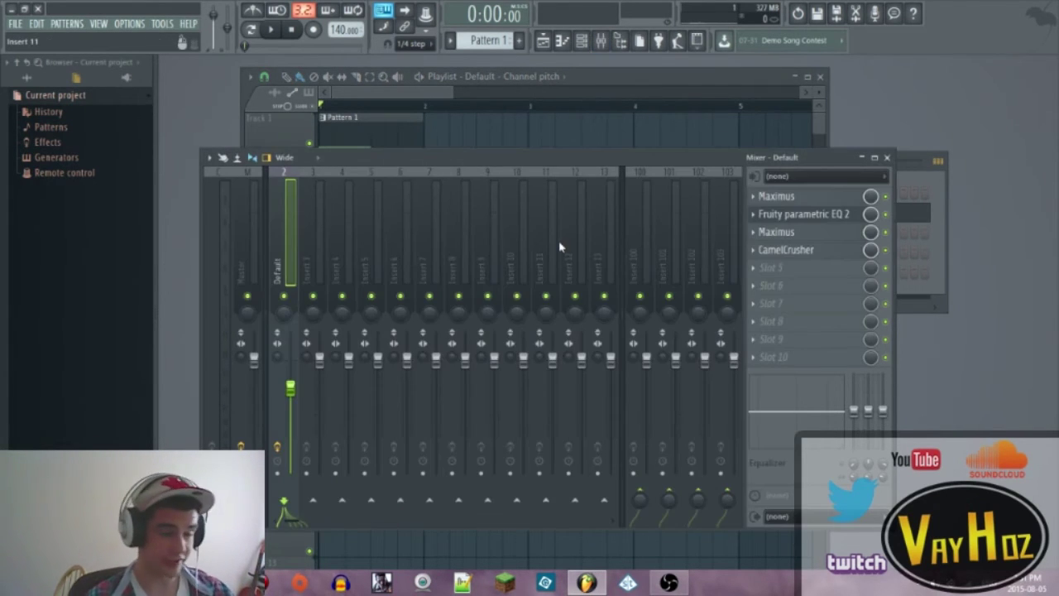
pyautogui.click(815, 214)
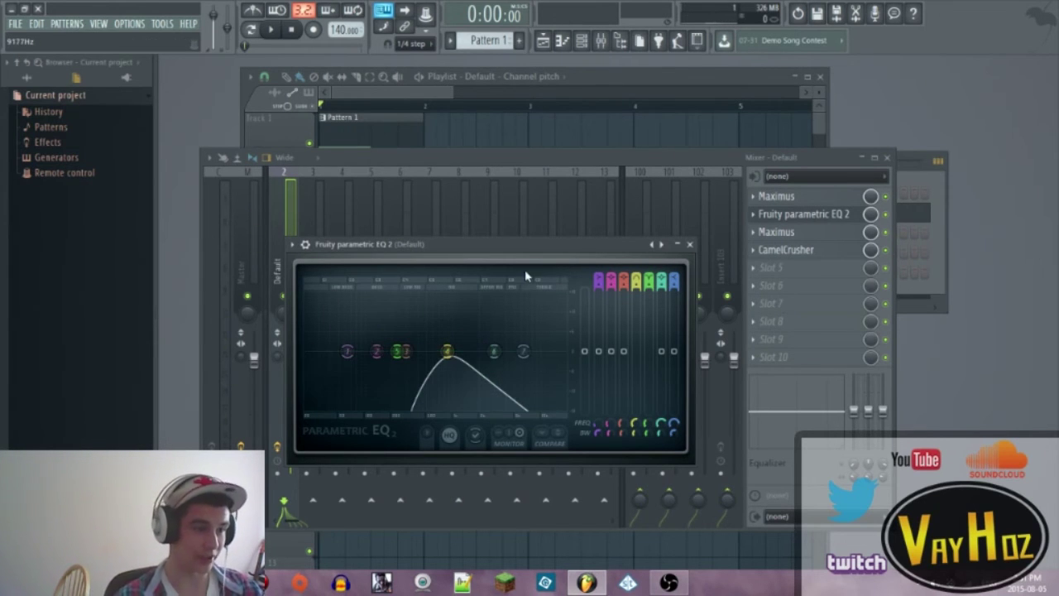
pyautogui.press('Escape')
# Select bar 3 of the playlist as the loop region.
pyautogui.click(399, 101)
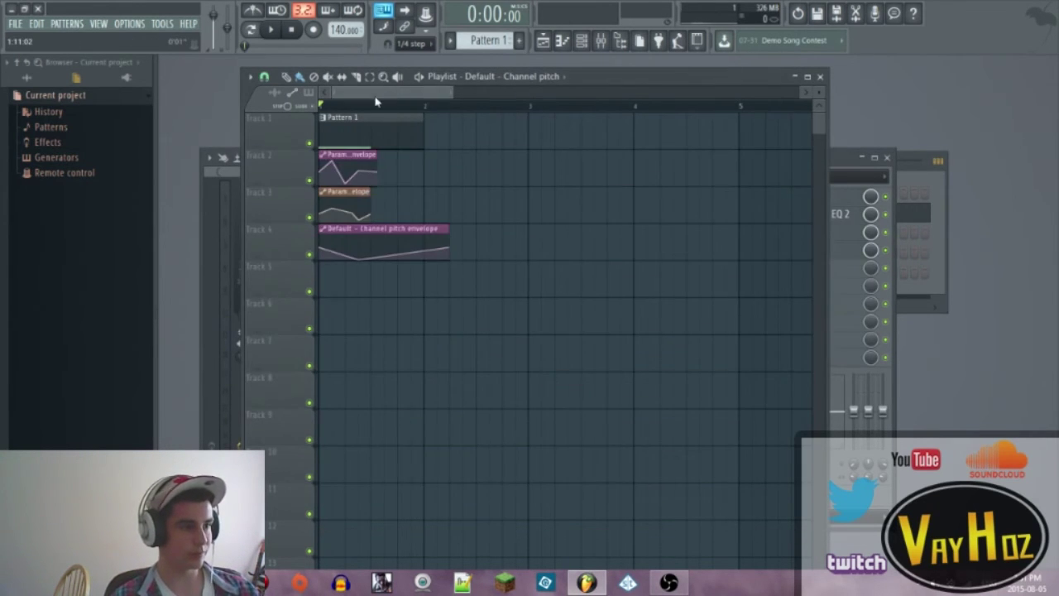
pyautogui.scroll(-3, 422, 110)
pyautogui.moveTo(428, 110); pyautogui.dragTo(482, 110)
pyautogui.scroll(3, 483, 110)
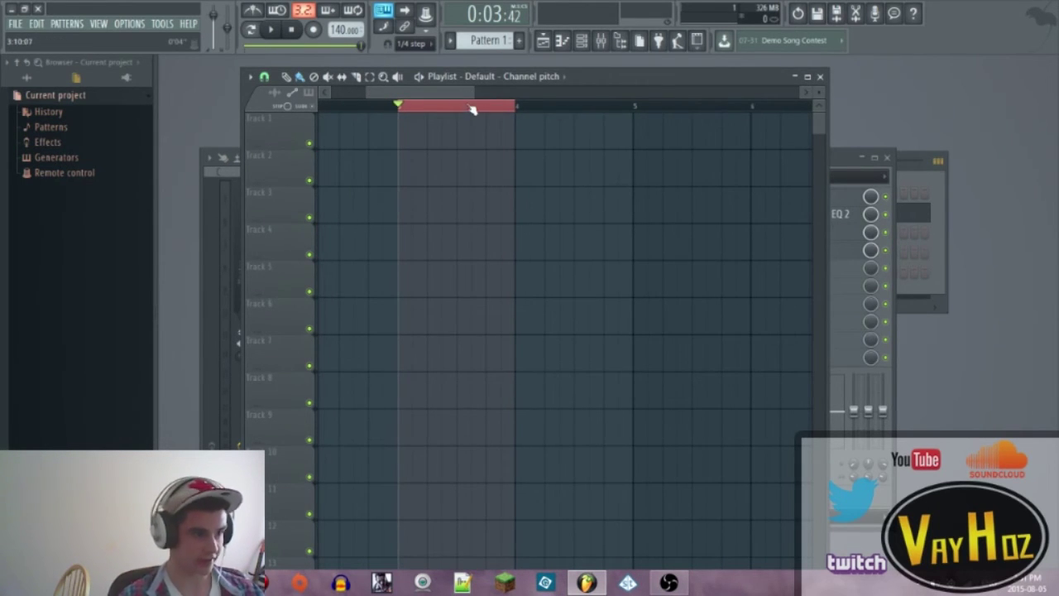
# Reopen the first Default Sytrus instrument and look at its filter 1 and operator 1 settings in the matrix.
pyautogui.press('F6')
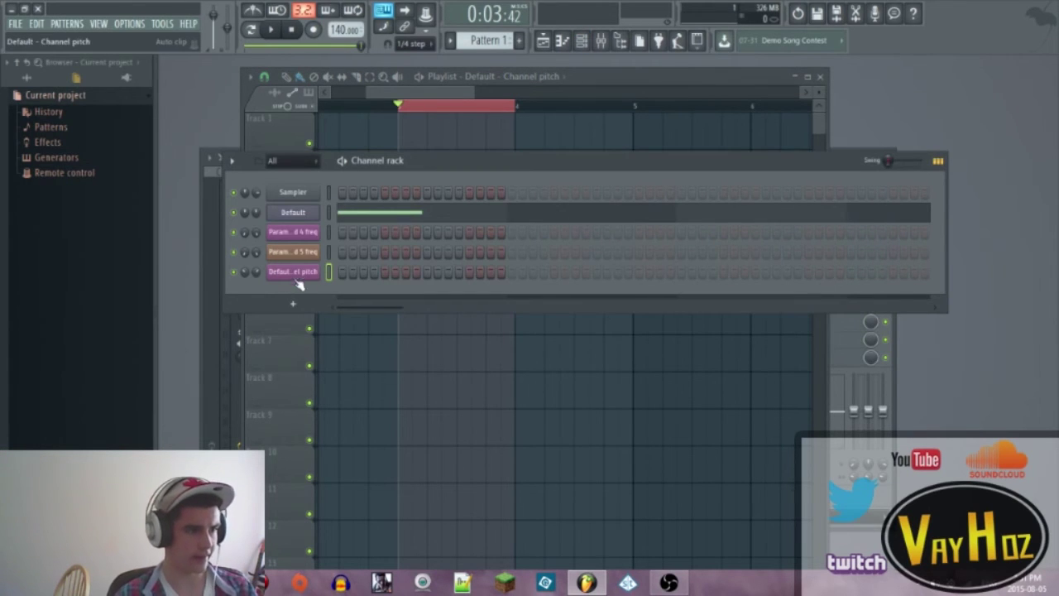
pyautogui.click(294, 211)
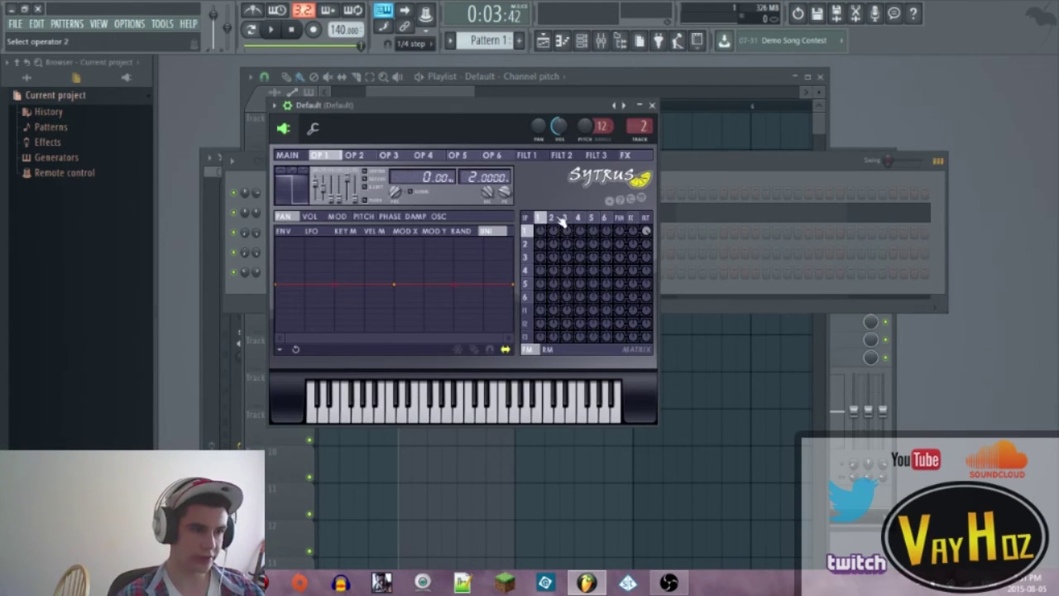
pyautogui.click(528, 311)
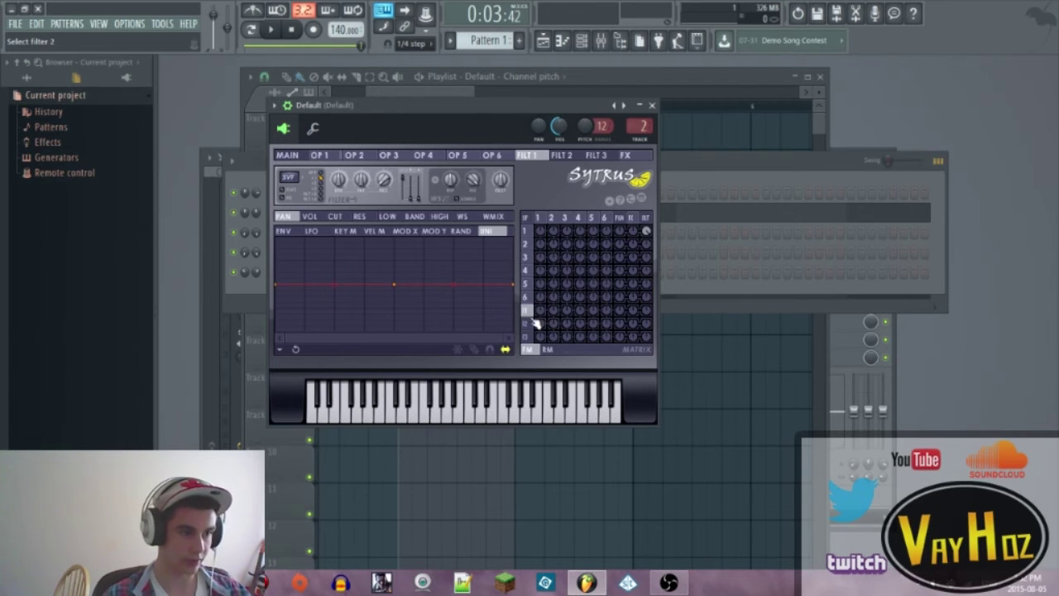
pyautogui.click(539, 219)
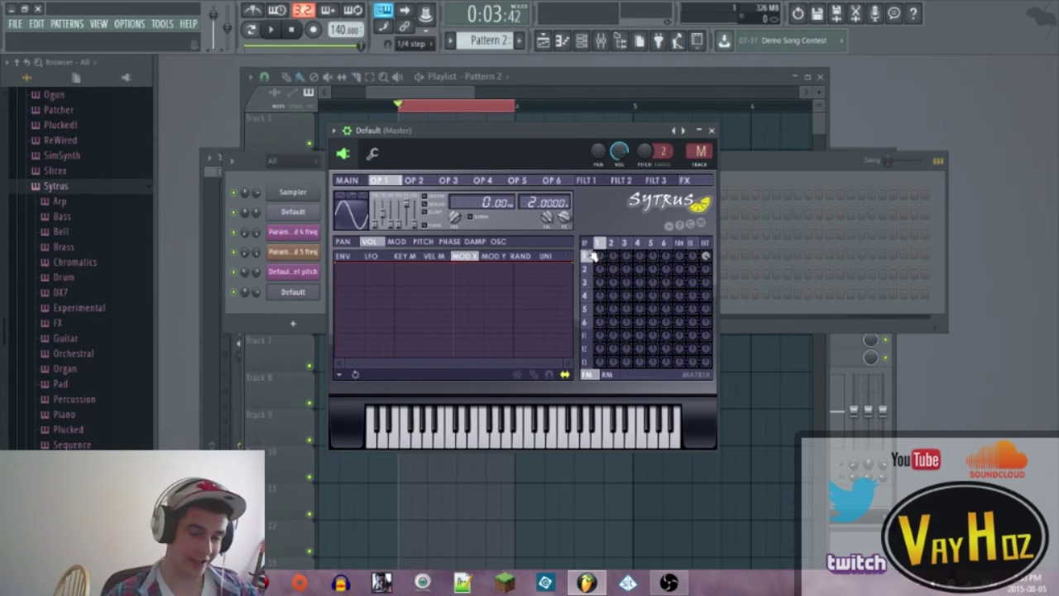
# Change operator 1's waveform shape in the new Sytrus instrument and try out operator 2's frequency modulation of operator 1.
pyautogui.moveTo(574, 144); pyautogui.dragTo(595, 137)
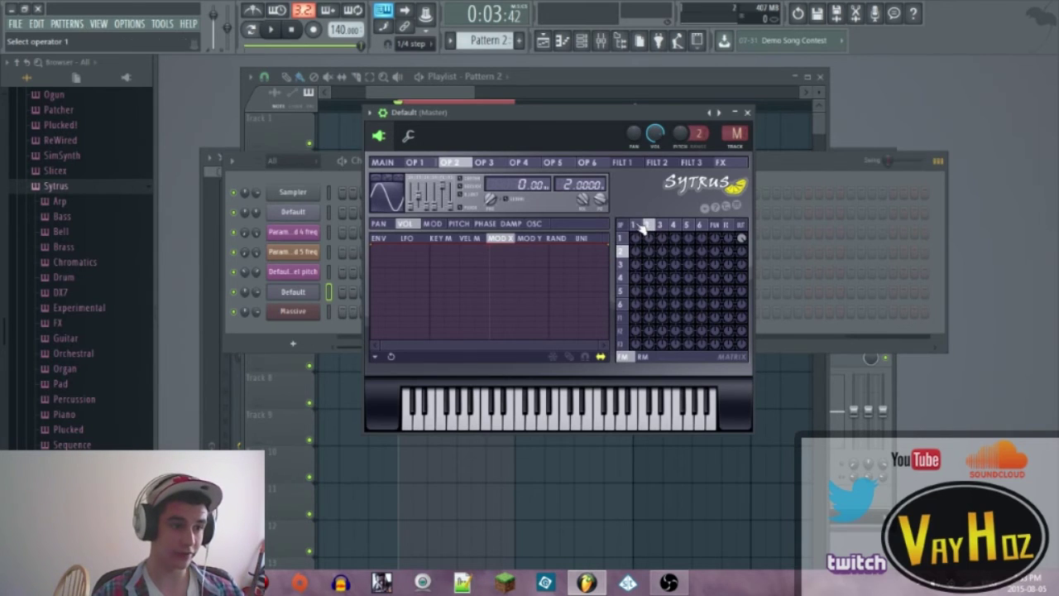
pyautogui.moveTo(412, 206); pyautogui.dragTo(412, 192)
pyautogui.moveTo(649, 239); pyautogui.dragTo(649, 237)
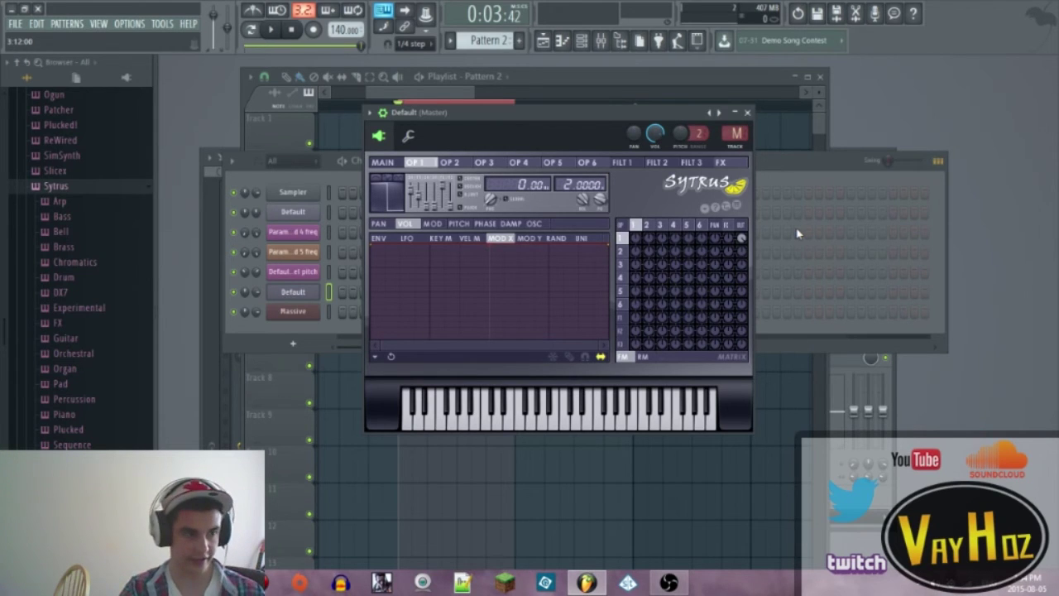
pyautogui.moveTo(652, 239)
pyautogui.mouseDown()
pyautogui.moveTo(652, 225)
pyautogui.moveTo(649, 243)
pyautogui.mouseUp()
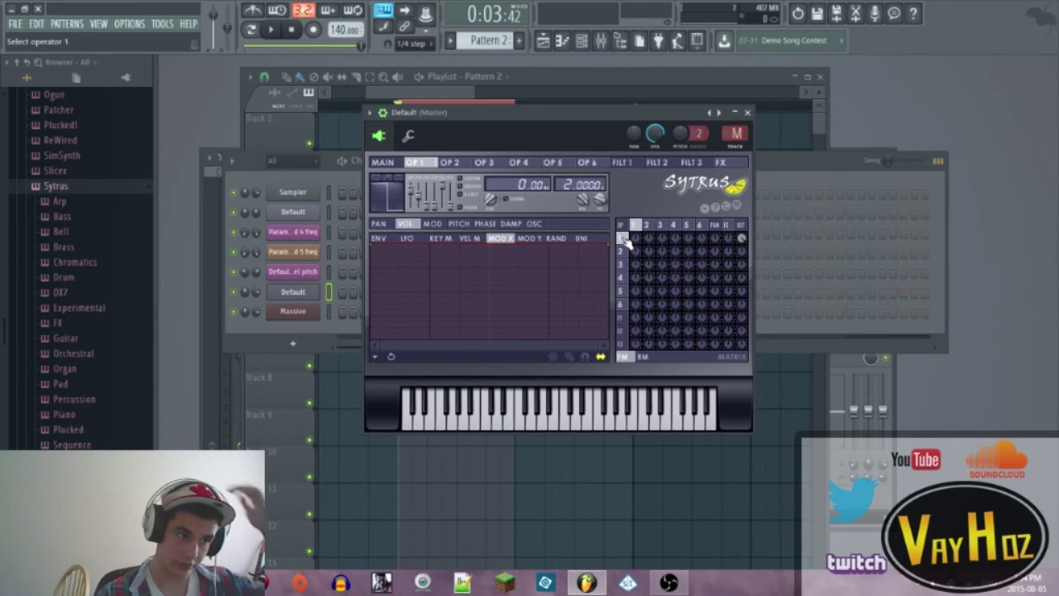
# Place a half-bar F2 note at the start of the new Sytrus channel's piano roll in Pattern 2.
pyautogui.click(801, 172)
pyautogui.rightClick(310, 292)
pyautogui.click(356, 286)
pyautogui.scroll(-3, 214, 297)
pyautogui.click(219, 299)
pyautogui.rightClick(230, 298)
pyautogui.scroll(-3, 232, 298)
pyautogui.click(198, 321)
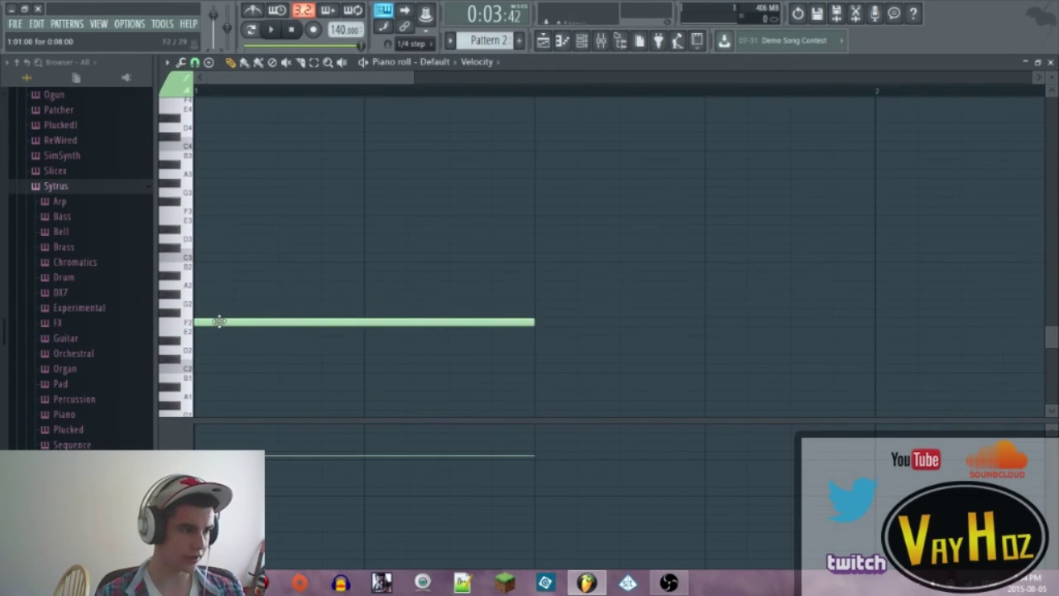
# Place Pattern 2 at bar 3 on Track 1 of the playlist and shorten the clip to half a bar.
pyautogui.press('Escape')
pyautogui.press('F5')
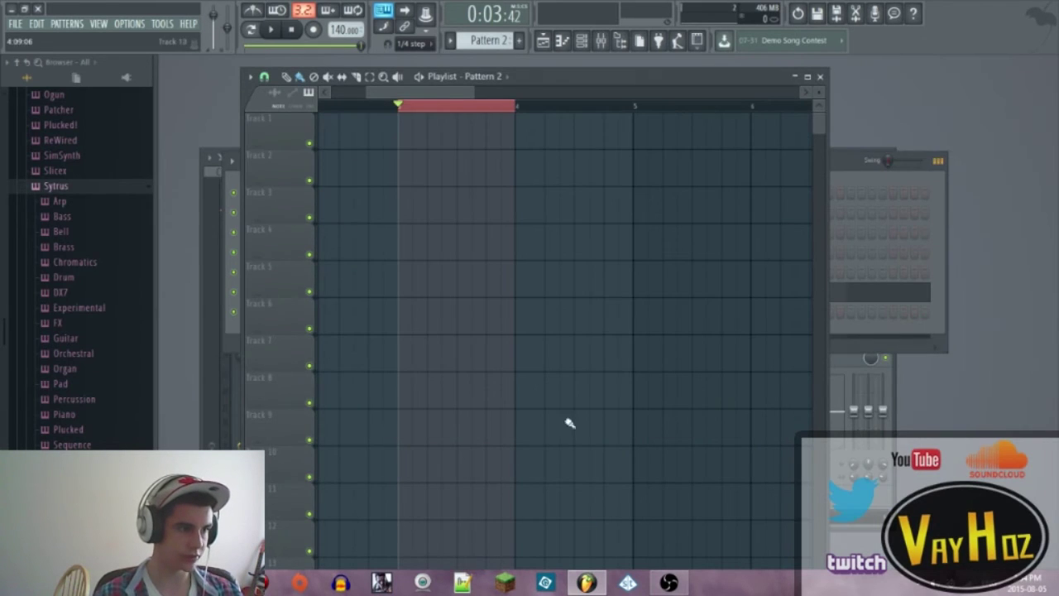
pyautogui.click(400, 144)
pyautogui.moveTo(500, 130); pyautogui.dragTo(458, 133)
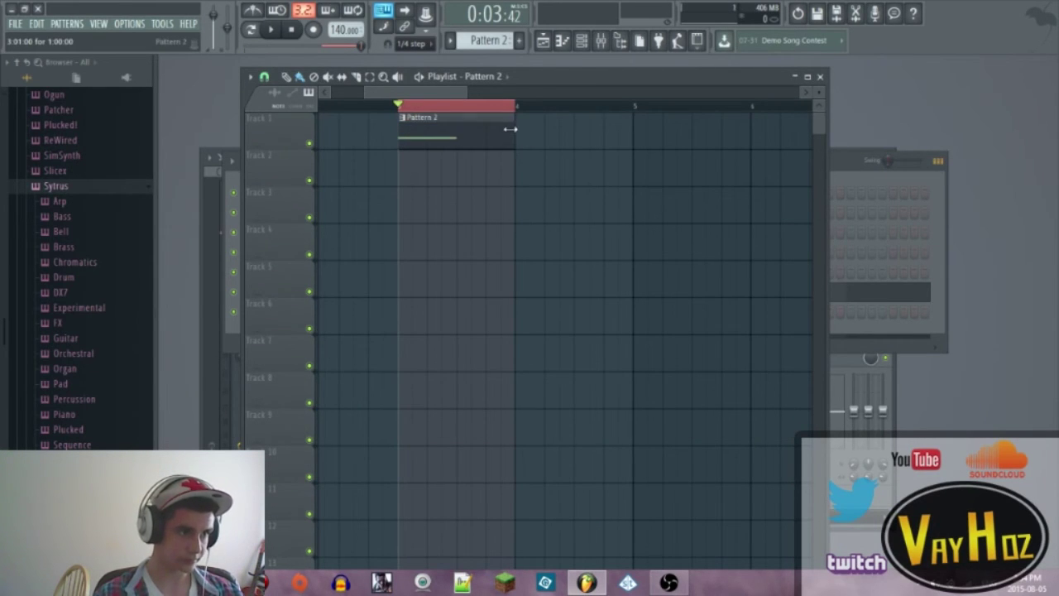
pyautogui.doubleClick(455, 118)
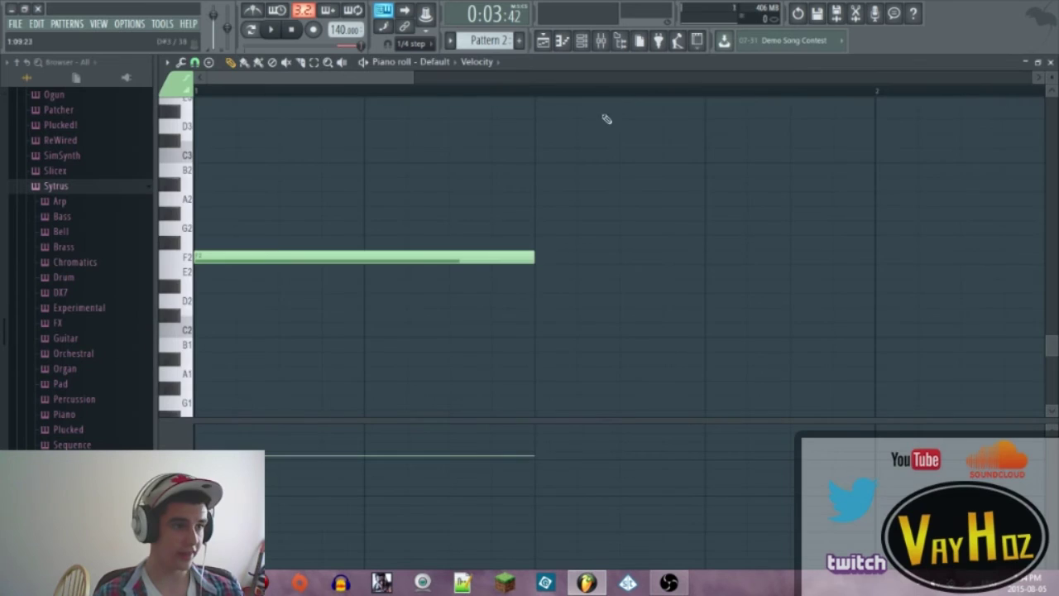
pyautogui.press('Escape')
# Reopen the new Sytrus instrument and raise operator 2's frequency modulation of operator 1 while the loop plays.
pyautogui.press('F6')
pyautogui.click(300, 295)
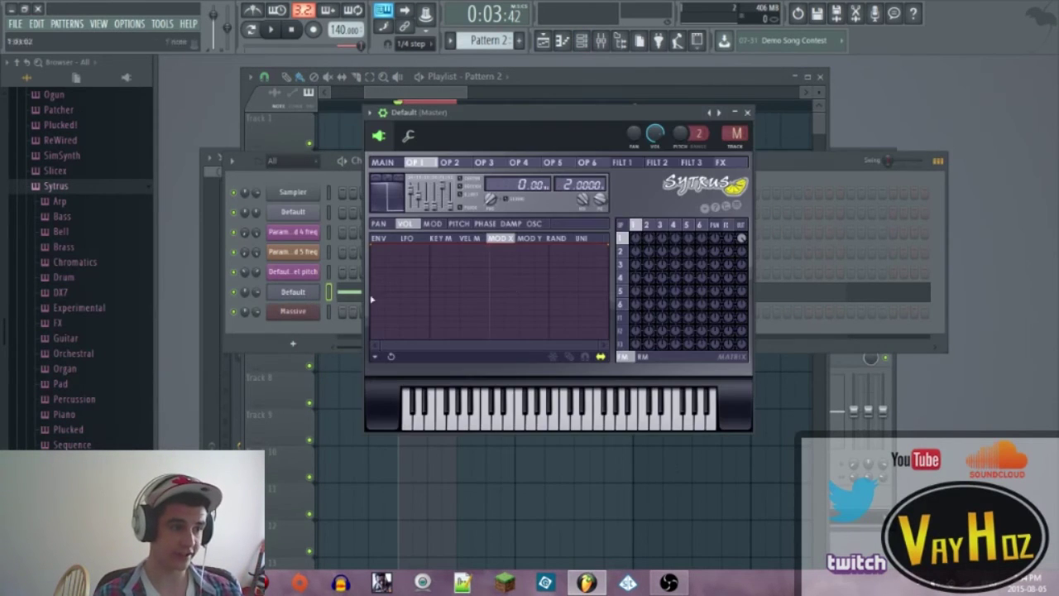
pyautogui.click(653, 232)
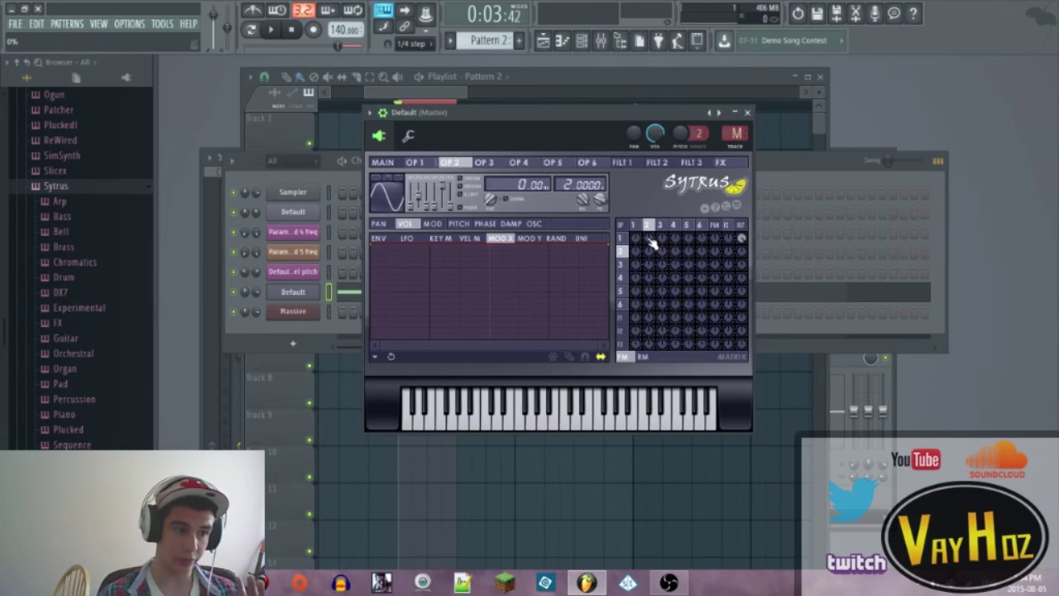
pyautogui.press('space')
pyautogui.moveTo(651, 239); pyautogui.dragTo(650, 216)
pyautogui.press('space')
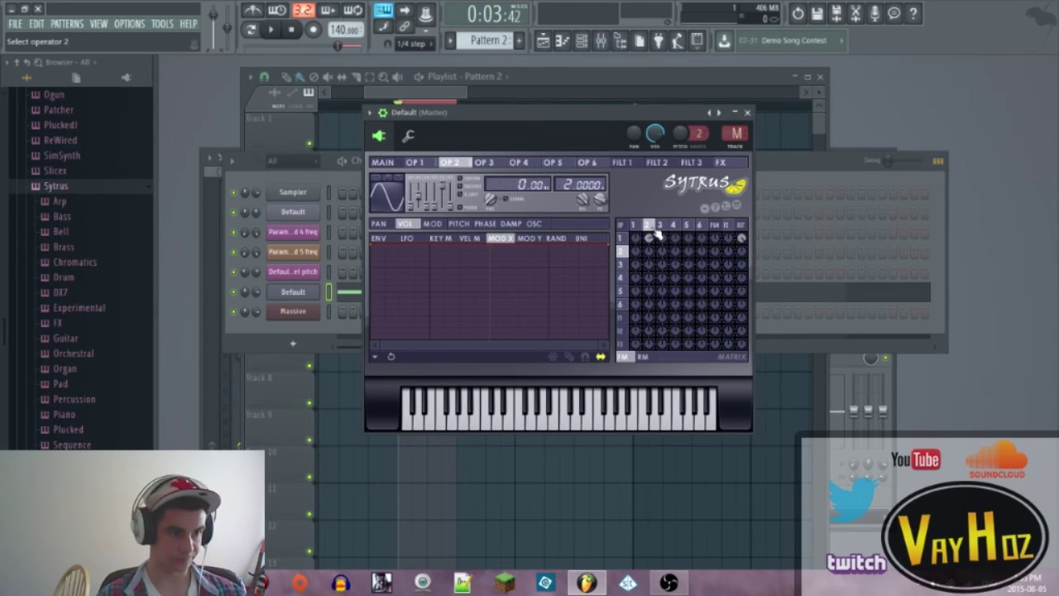
# Lower the start point of operator 2's volume Mod X envelope to the minimum, making a straight ramp up to full.
pyautogui.click(661, 225)
pyautogui.click(649, 225)
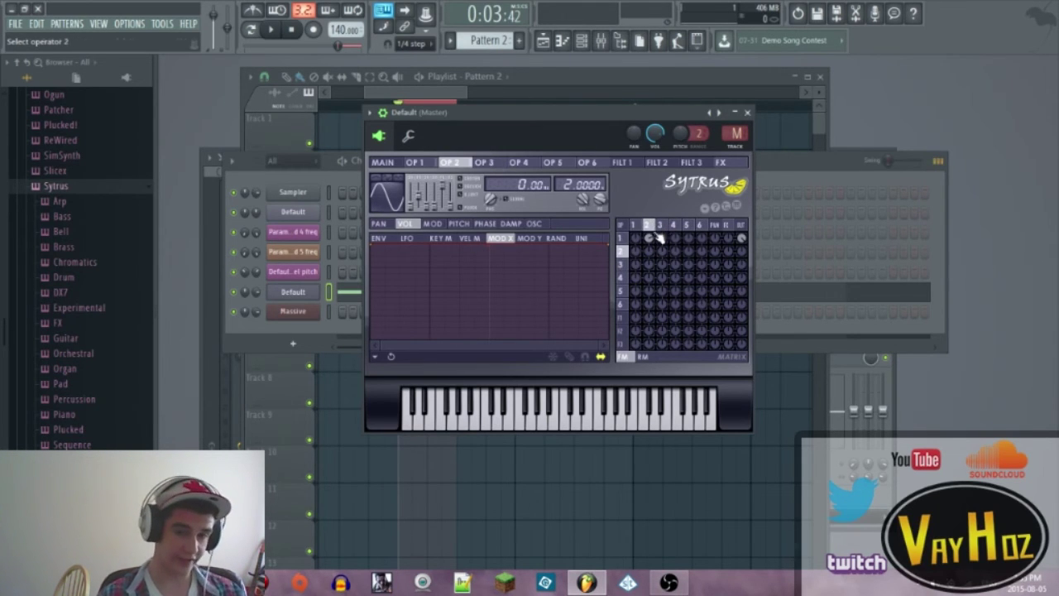
pyautogui.click(418, 226)
pyautogui.moveTo(374, 245); pyautogui.dragTo(474, 298)
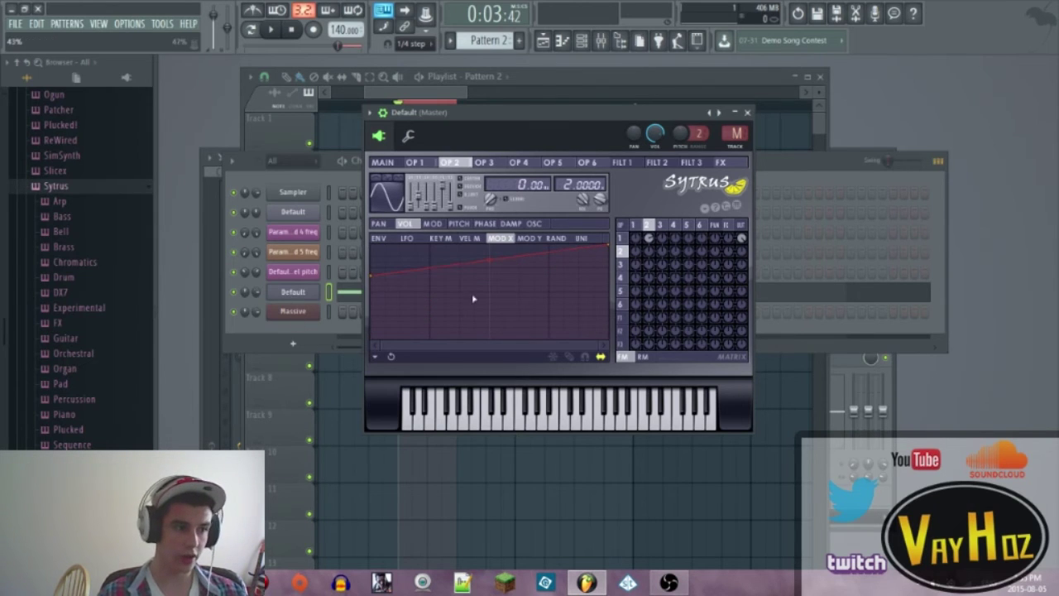
pyautogui.moveTo(378, 278); pyautogui.dragTo(346, 365)
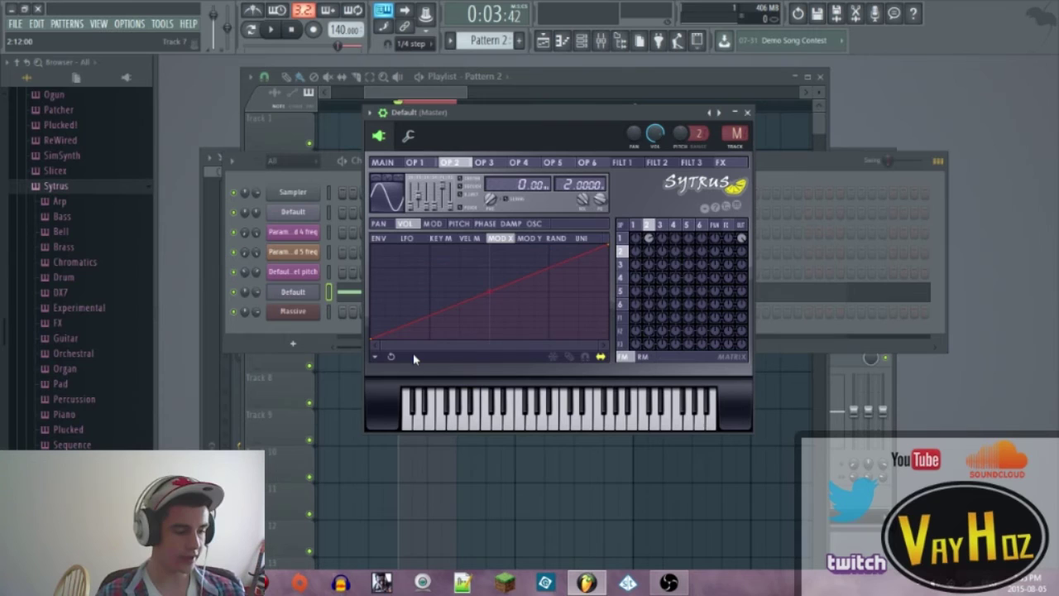
# Sweep the main Modulation X control across its range while the loop plays, leaving it at the low end.
pyautogui.click(382, 162)
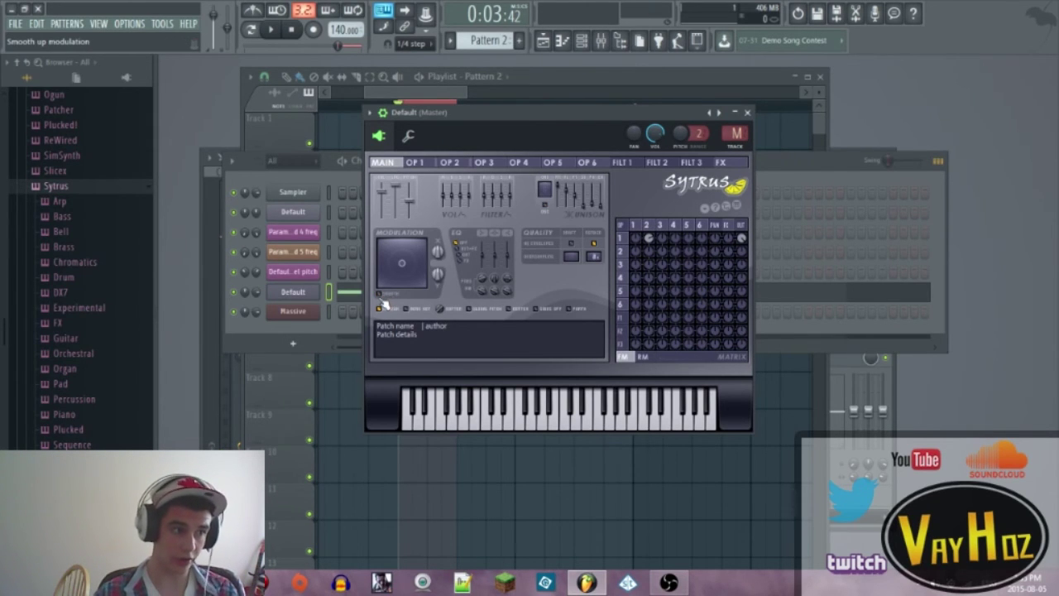
pyautogui.moveTo(437, 251)
pyautogui.mouseDown()
pyautogui.moveTo(442, 268)
pyautogui.moveTo(448, 258)
pyautogui.mouseUp()
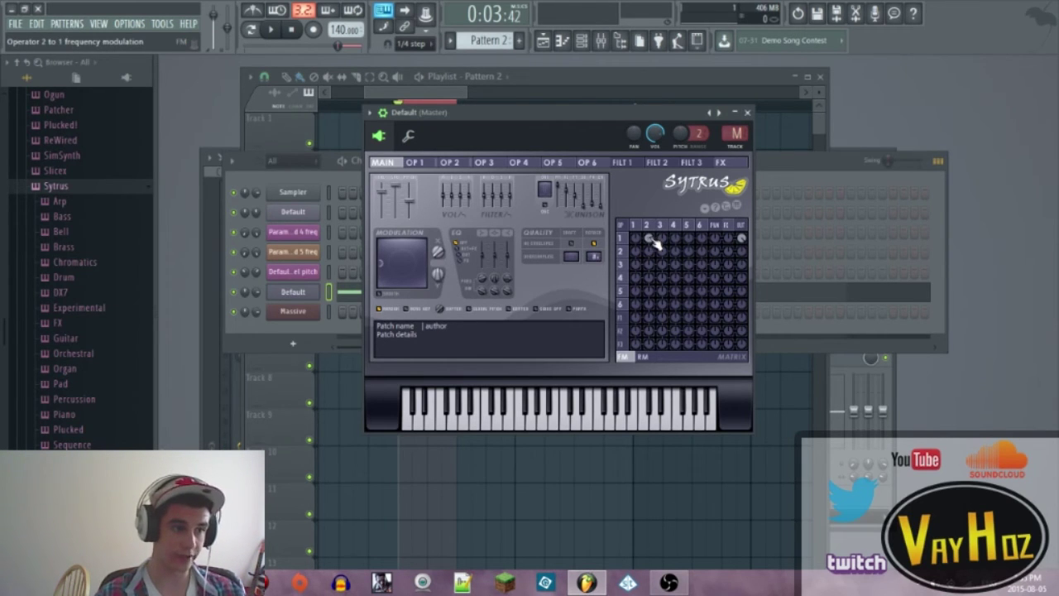
pyautogui.press('space')
pyautogui.moveTo(438, 251); pyautogui.dragTo(438, 171)
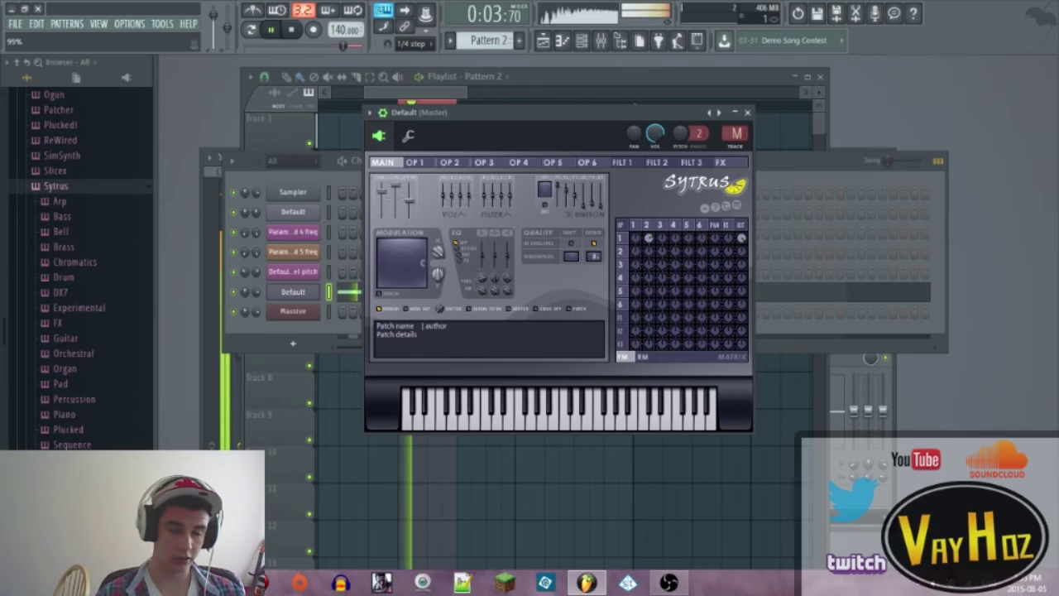
pyautogui.press('space')
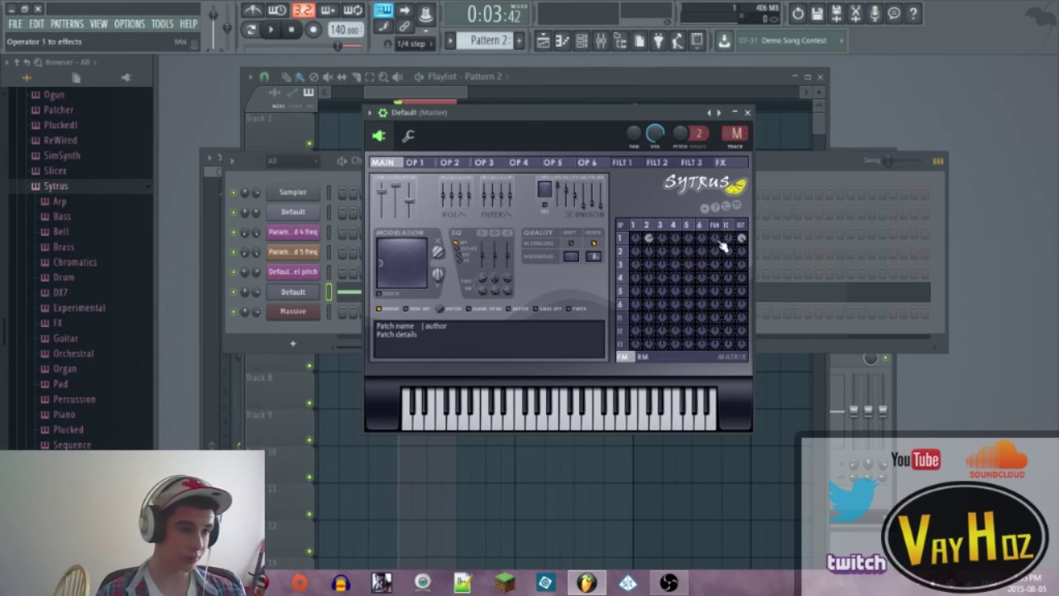
# Raise the start point of operator 2's volume Mod X envelope for a shallower ramp and preview the modulation.
pyautogui.click(648, 224)
pyautogui.moveTo(376, 341); pyautogui.dragTo(335, 273)
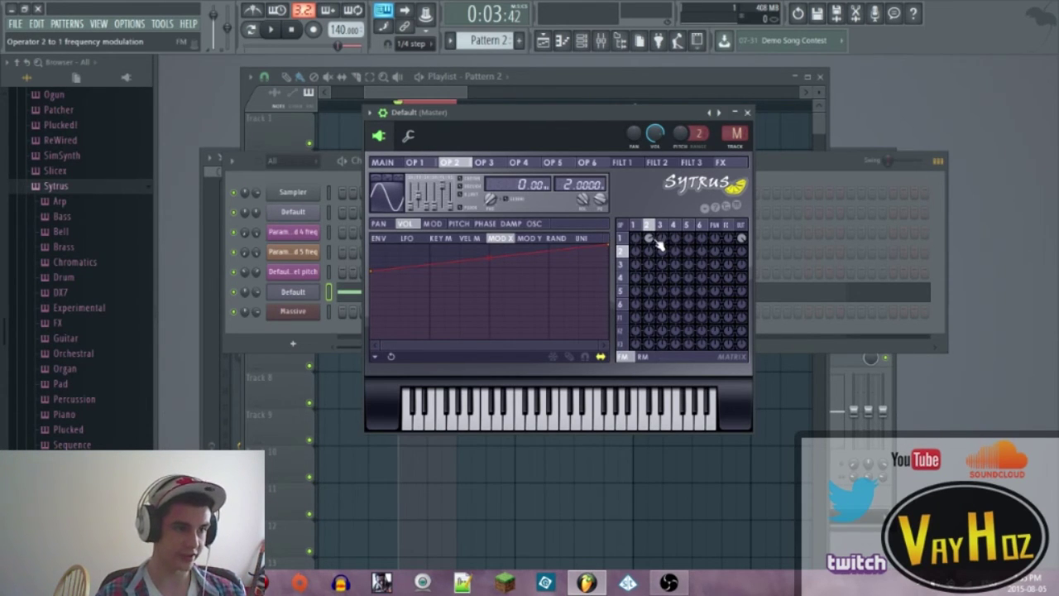
pyautogui.click(386, 163)
pyautogui.press('space')
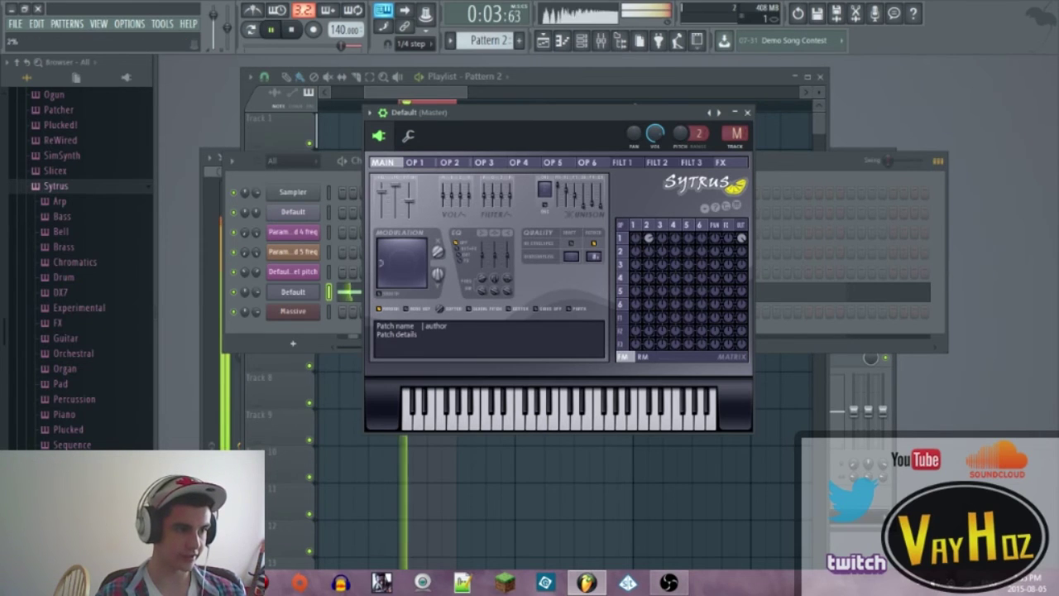
pyautogui.press('space')
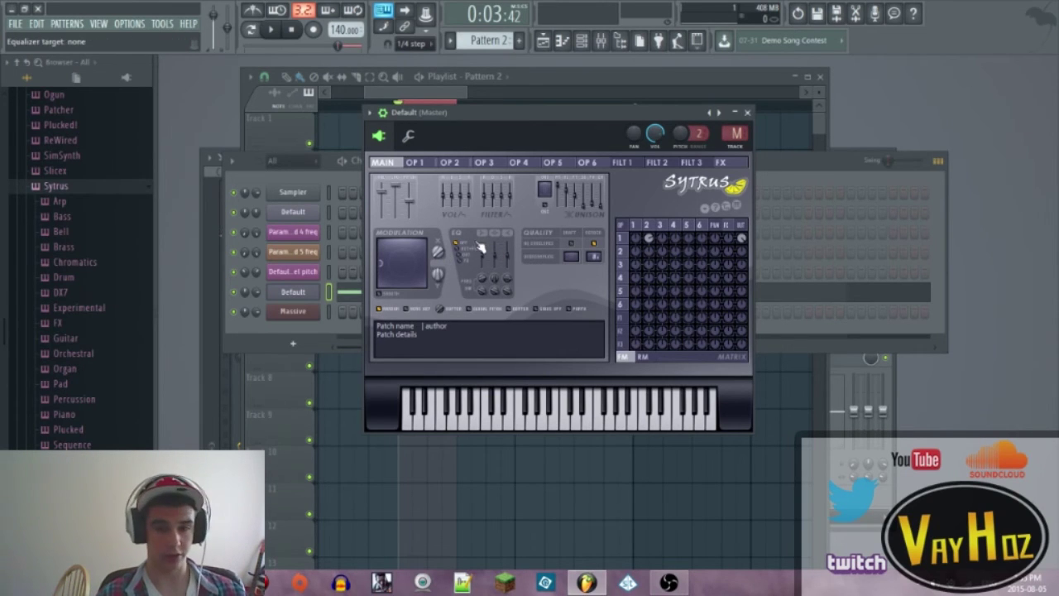
# Check operator 2's ramp, preview the loop while adjusting Modulation X, and create an automation clip for Modulation X.
pyautogui.click(646, 225)
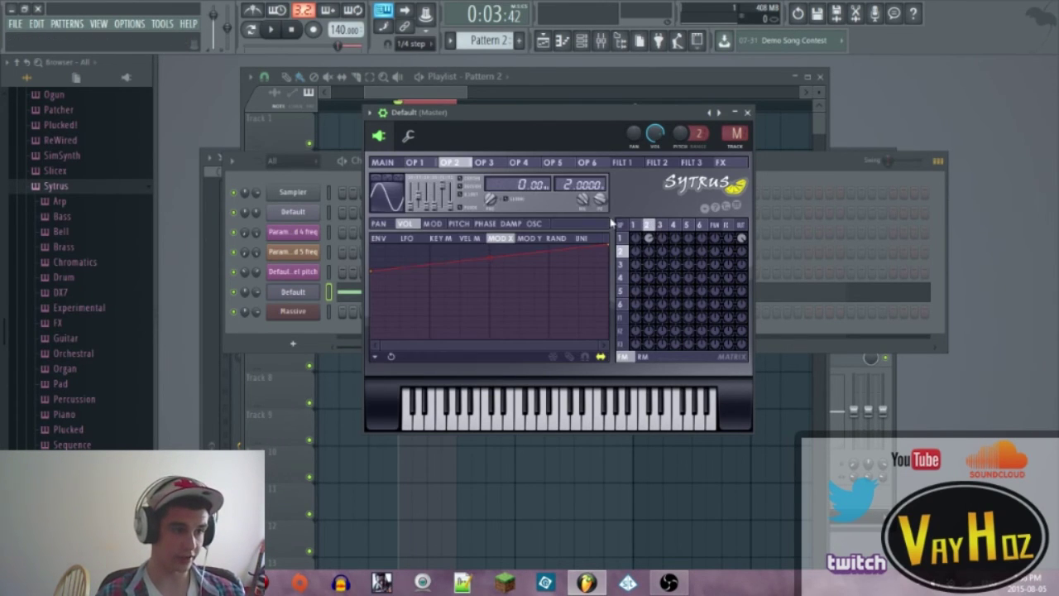
pyautogui.click(387, 164)
pyautogui.press('space')
pyautogui.moveTo(440, 253)
pyautogui.mouseDown()
pyautogui.moveTo(441, 203)
pyautogui.moveTo(440, 262)
pyautogui.mouseUp()
pyautogui.press('space')
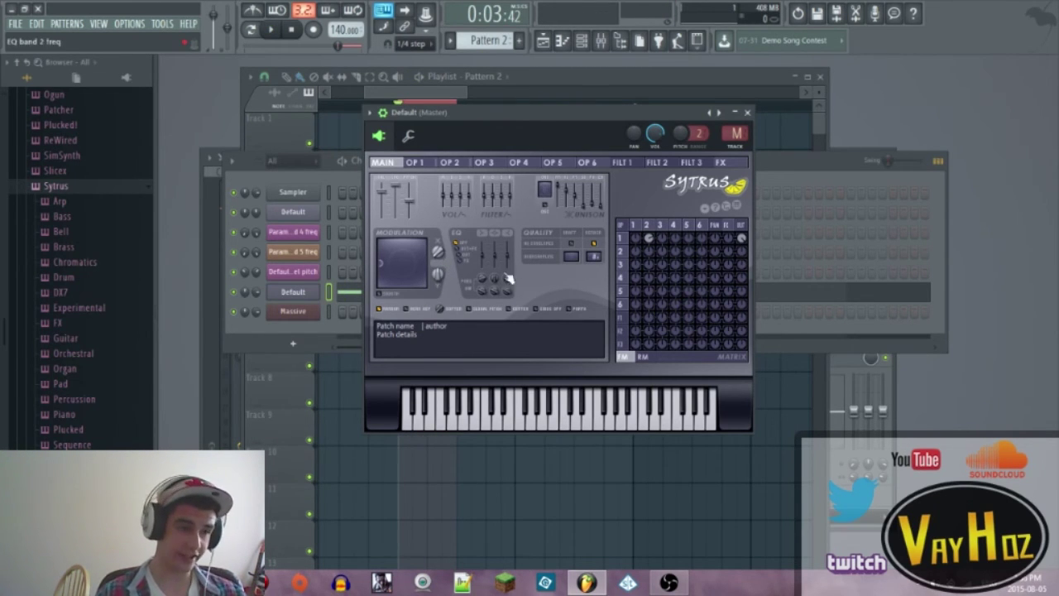
pyautogui.rightClick(436, 250)
pyautogui.click(476, 338)
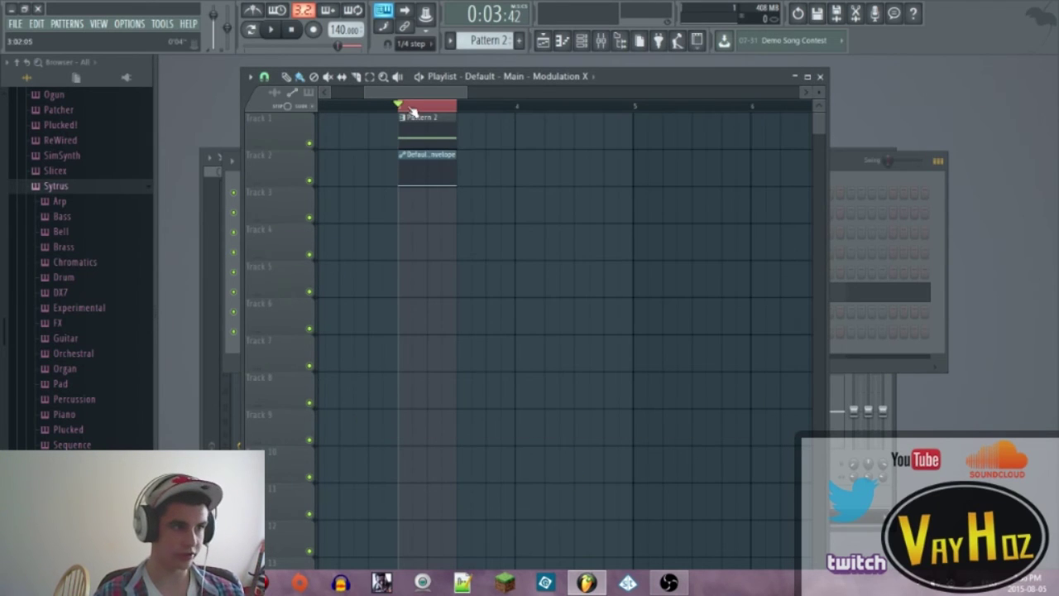
# Shape the Modulation X automation clip into a quick rise followed by a straight fall to the minimum.
pyautogui.scroll(2, 406, 95)
pyautogui.moveTo(481, 173)
pyautogui.mouseDown()
pyautogui.moveTo(466, 173)
pyautogui.moveTo(466, 206)
pyautogui.moveTo(439, 182)
pyautogui.moveTo(477, 200)
pyautogui.mouseUp()
pyautogui.click(478, 200)
pyautogui.hotkey('ctrl', 'z')
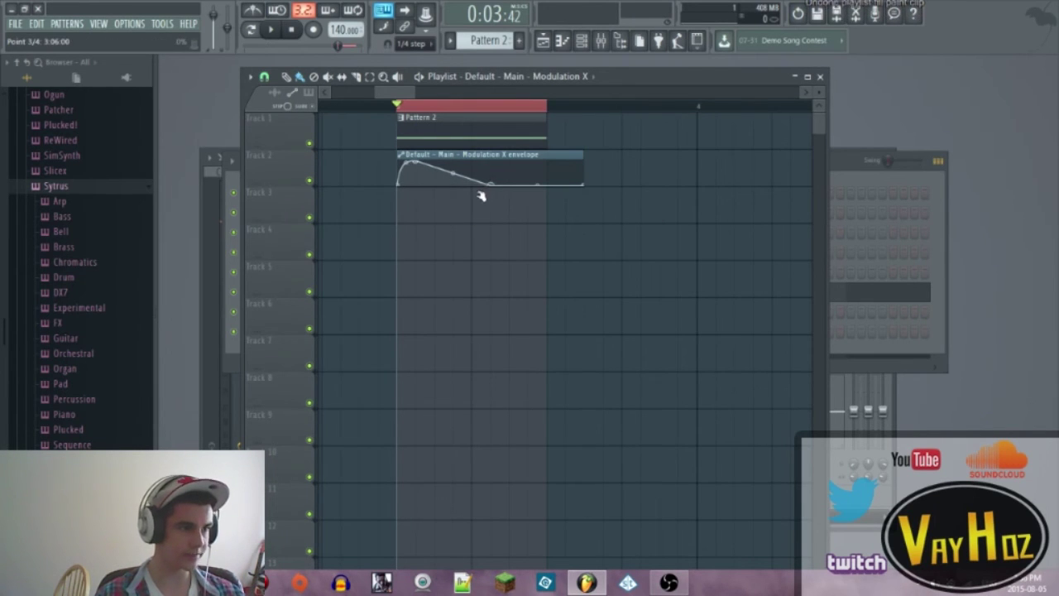
# Shorten the F2 note in Pattern 2 to three steps and add a matching F2 note on the second beat.
pyautogui.press('F7')
pyautogui.moveTo(534, 254); pyautogui.dragTo(322, 255)
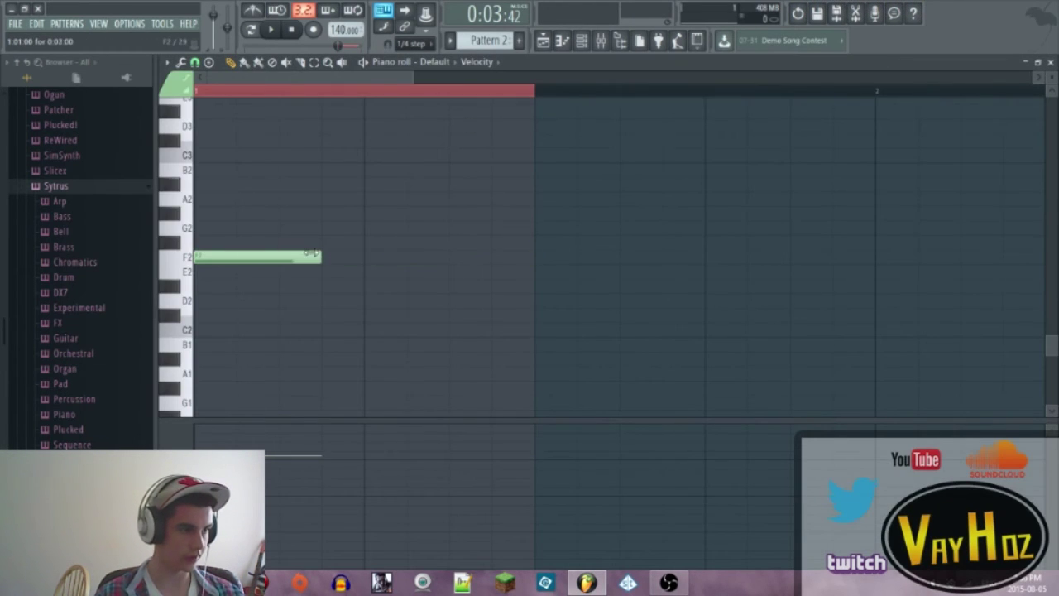
pyautogui.click(390, 253)
pyautogui.press('F7')
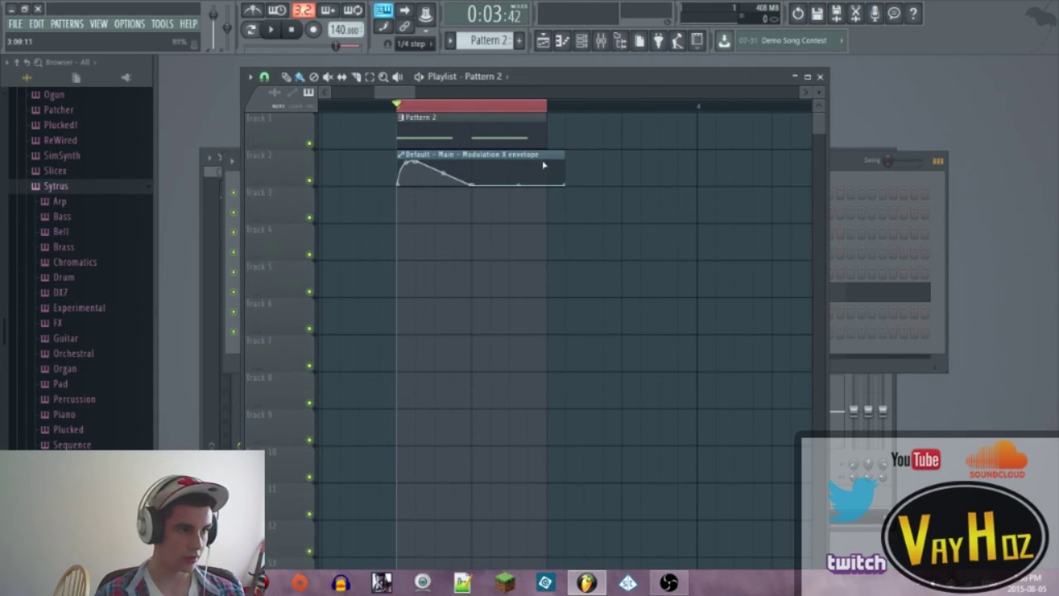
# Trim the Modulation X automation clip to one beat, place a copy directly after it, and preview the loop.
pyautogui.moveTo(566, 185); pyautogui.dragTo(471, 183)
pyautogui.click(487, 172)
pyautogui.press('space')
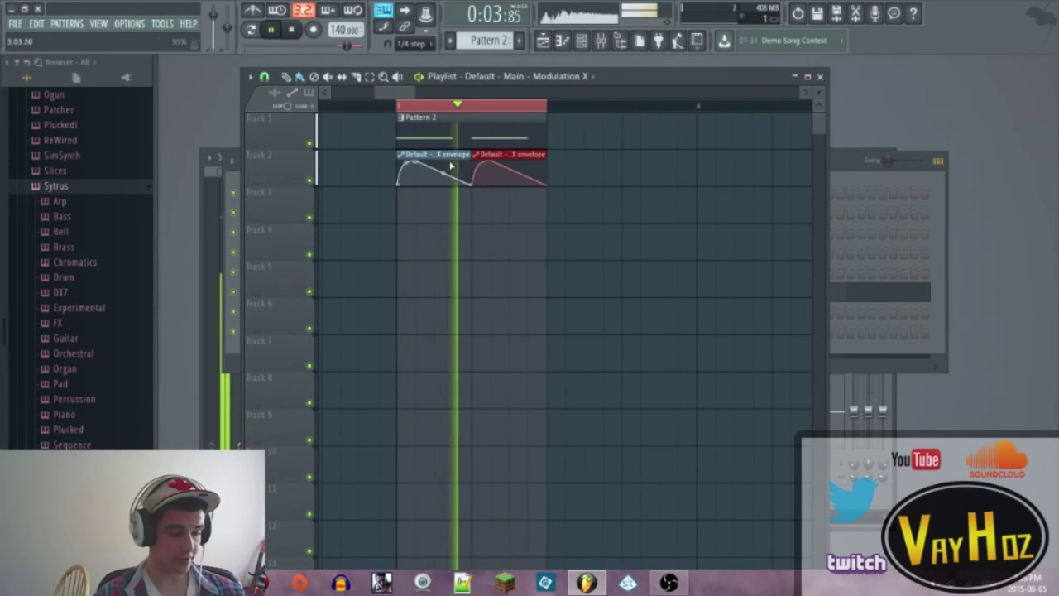
pyautogui.press('space')
# Reopen the Sytrus channel and compare the volume Mod X envelopes of operators 1 and 2.
pyautogui.press('F6')
pyautogui.click(293, 291)
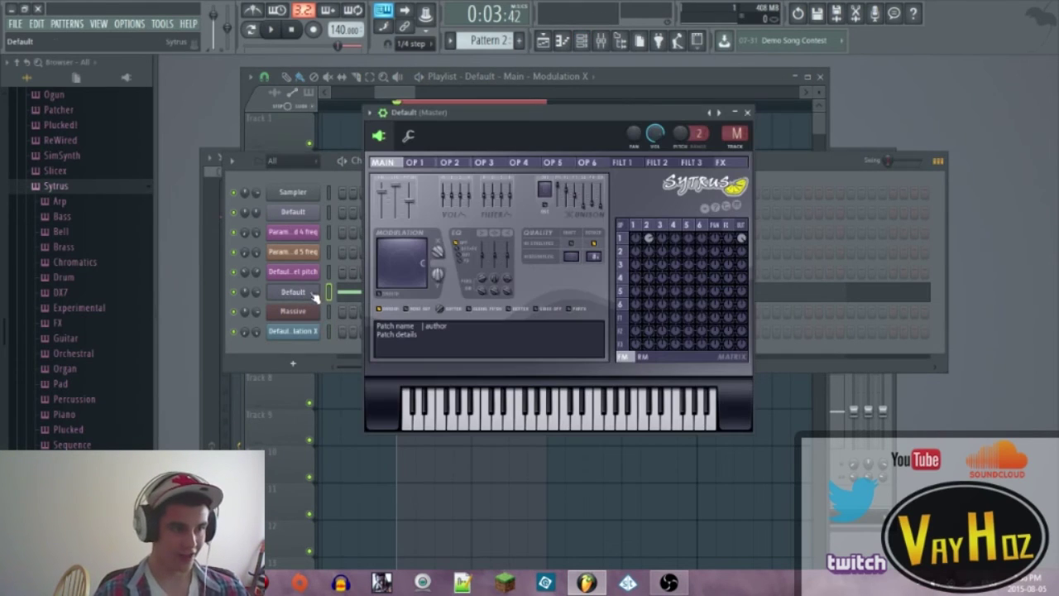
pyautogui.click(648, 237)
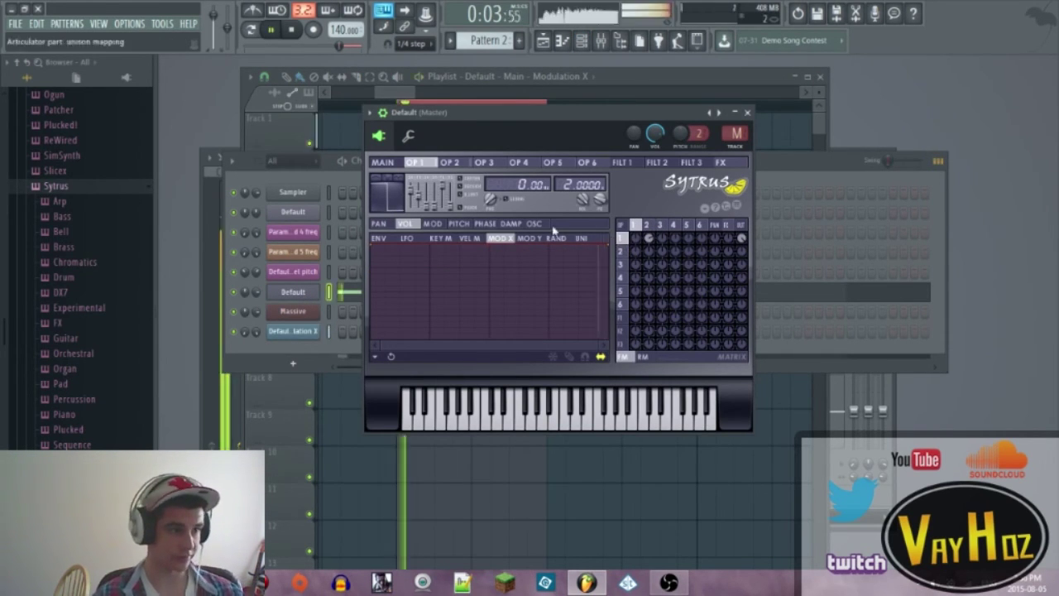
pyautogui.click(651, 227)
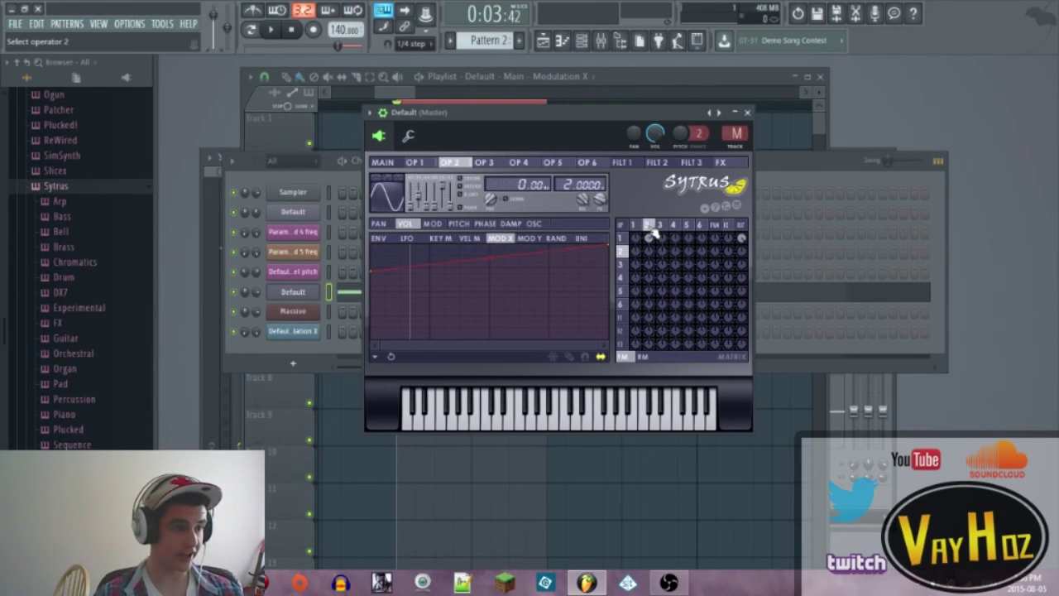
# Try saw and triangle shapes for operator 1's waveform, preview the loop, and settle on a sine shape.
pyautogui.click(634, 226)
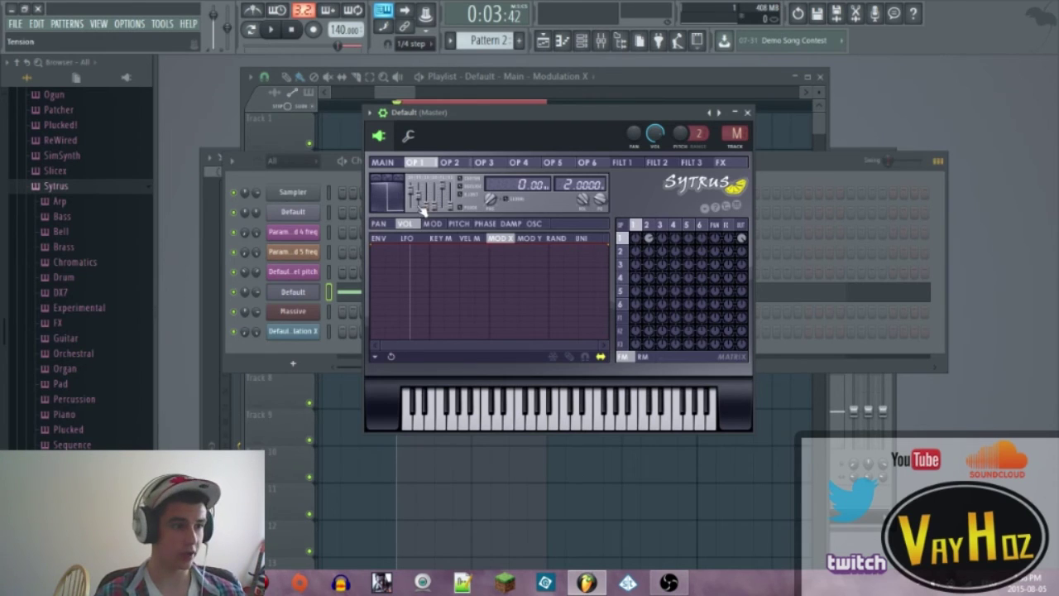
pyautogui.moveTo(418, 202); pyautogui.dragTo(417, 192)
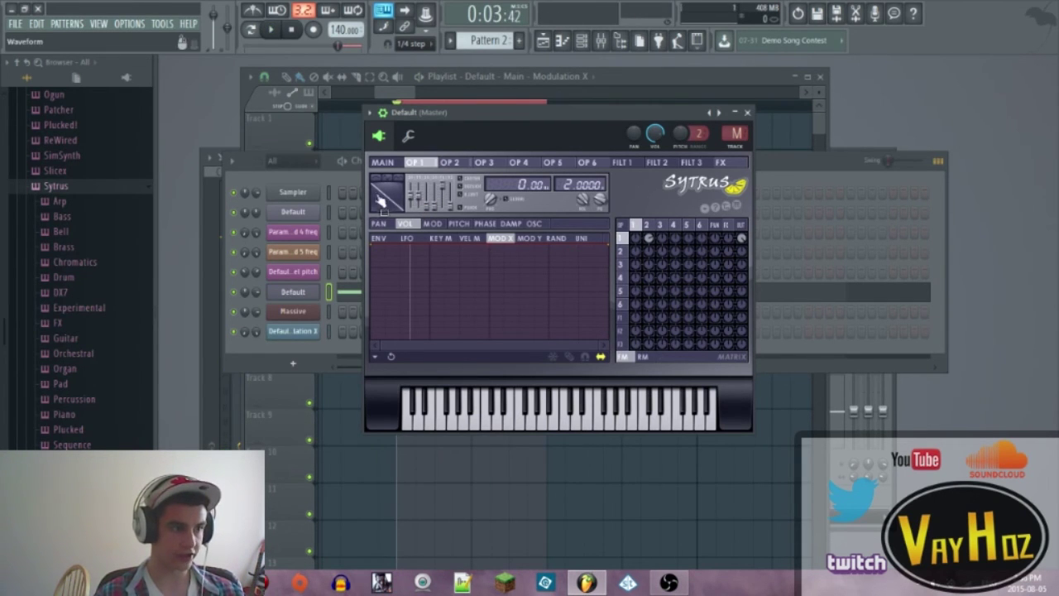
pyautogui.moveTo(418, 194); pyautogui.dragTo(418, 200)
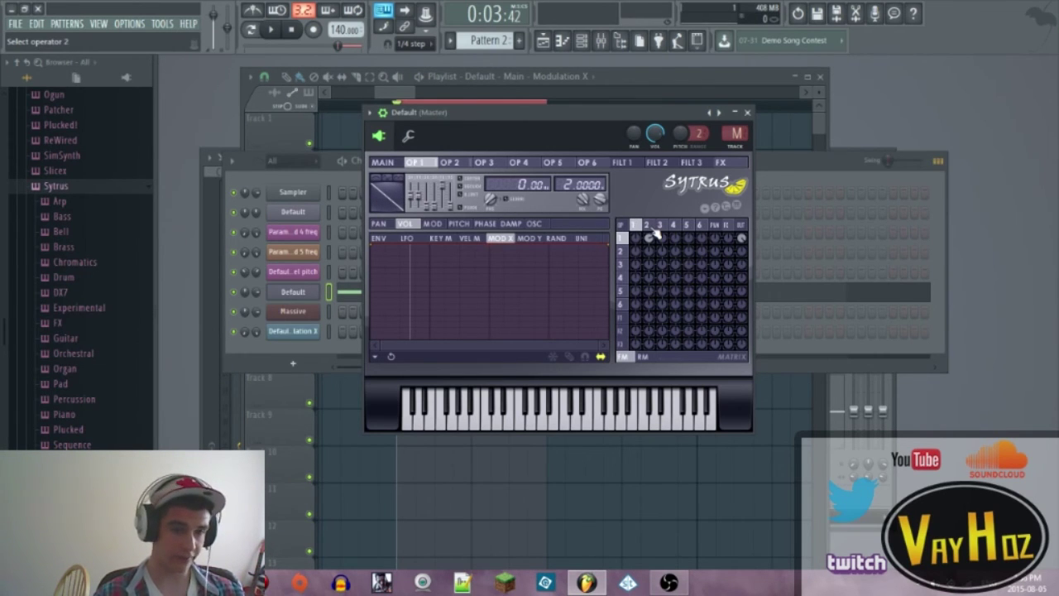
pyautogui.moveTo(416, 203); pyautogui.dragTo(415, 208)
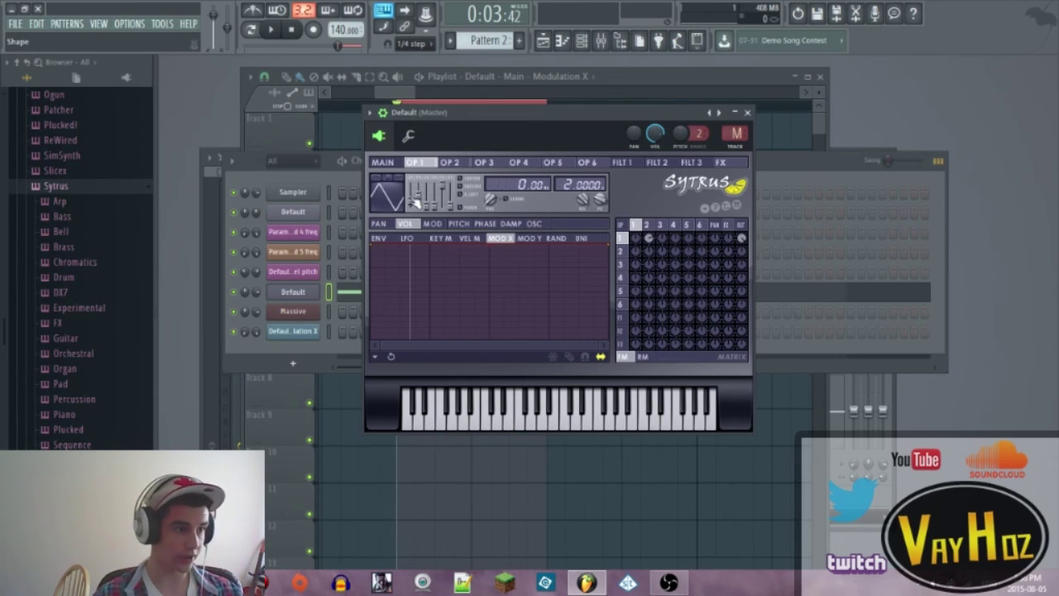
pyautogui.press('space')
pyautogui.press('space')
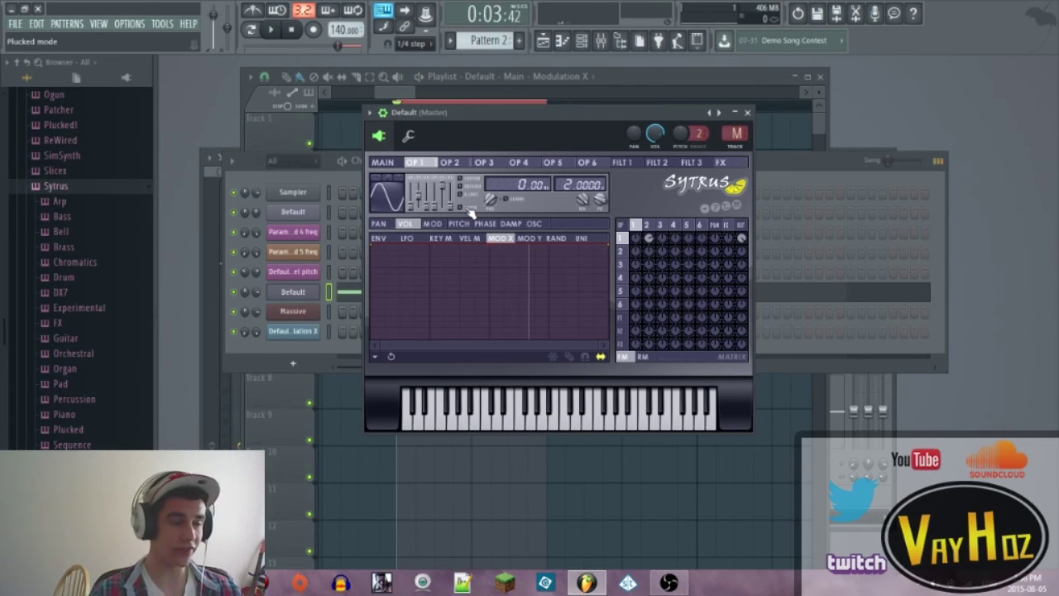
# Compare operators 1 and 2, change operator 2's waveform to a triangle shape, and preview the loop.
pyautogui.click(647, 226)
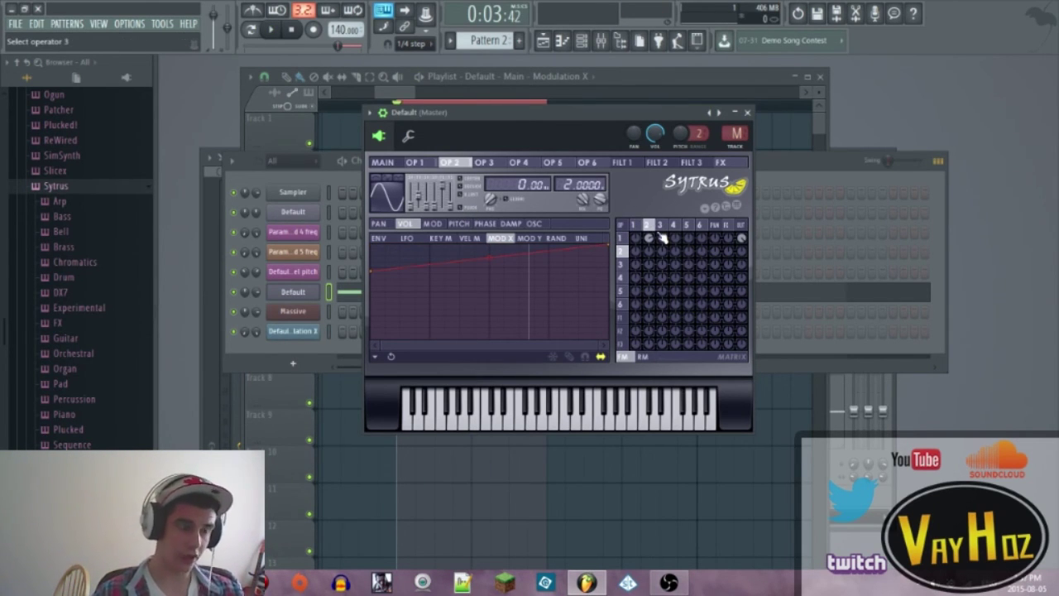
pyautogui.click(634, 224)
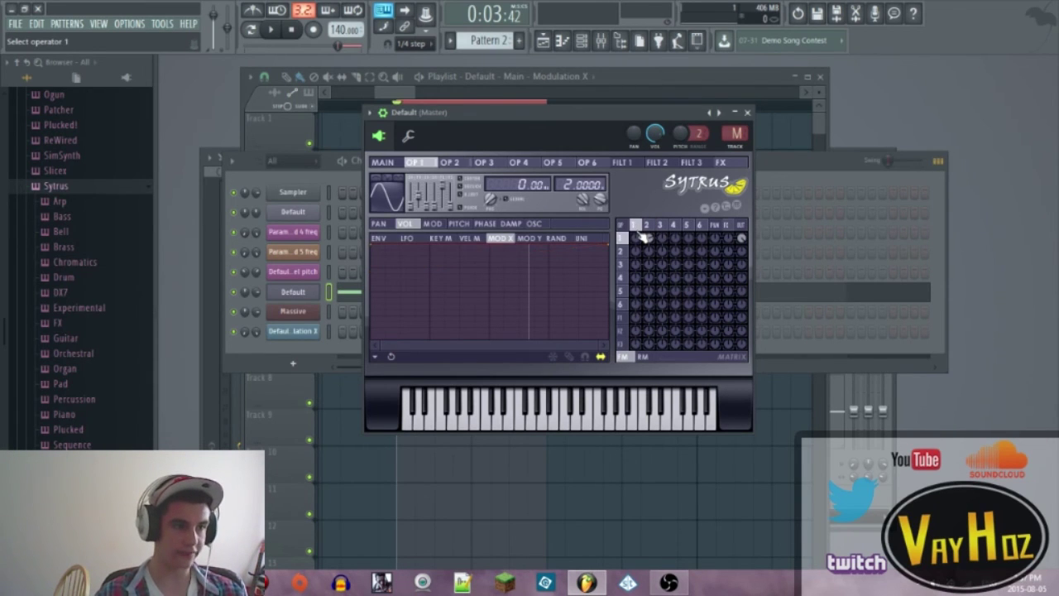
pyautogui.click(646, 224)
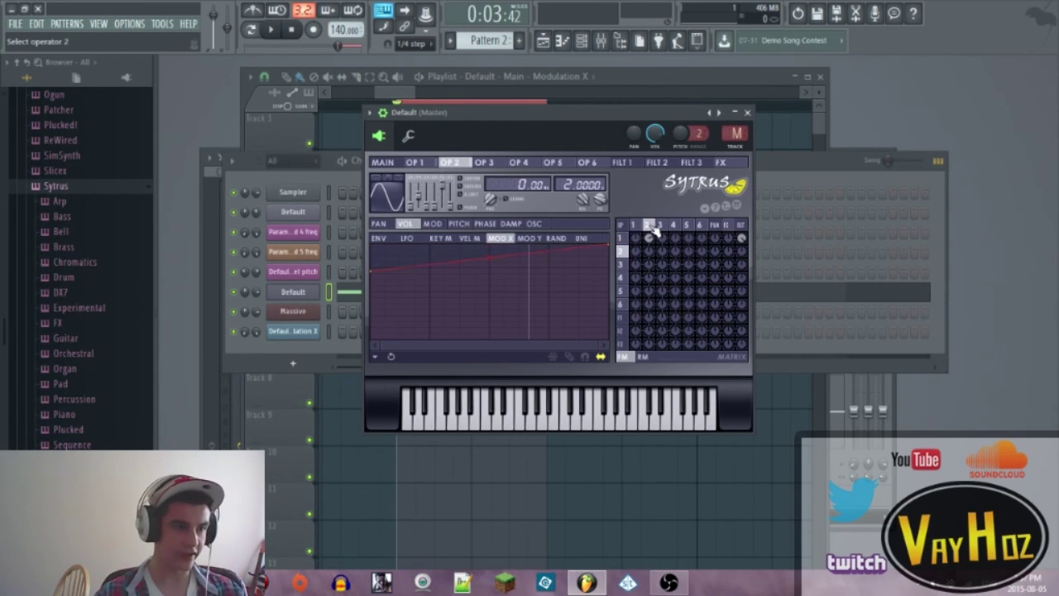
pyautogui.press('space')
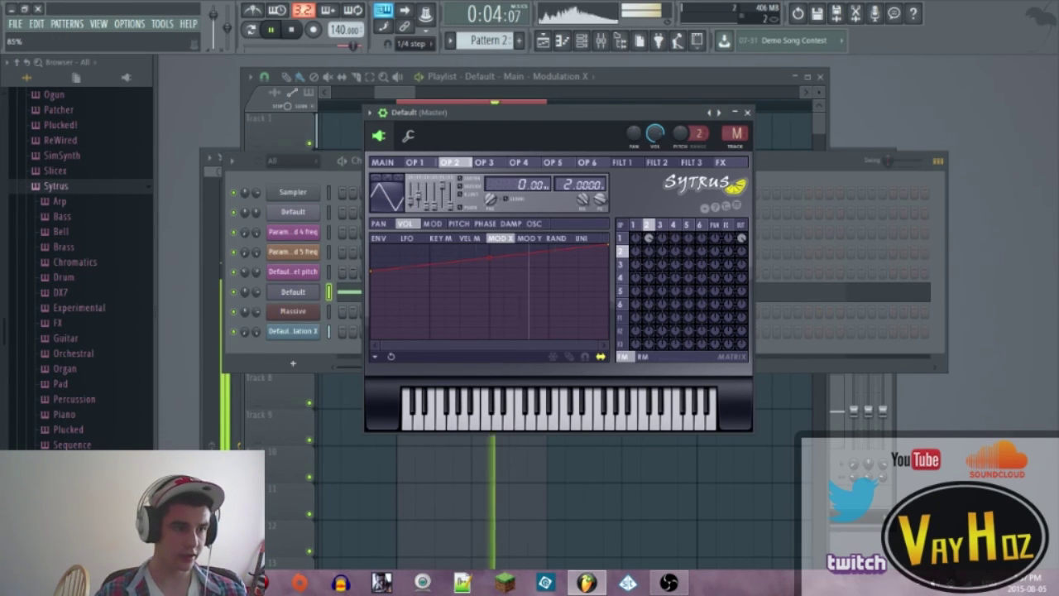
pyautogui.press('space')
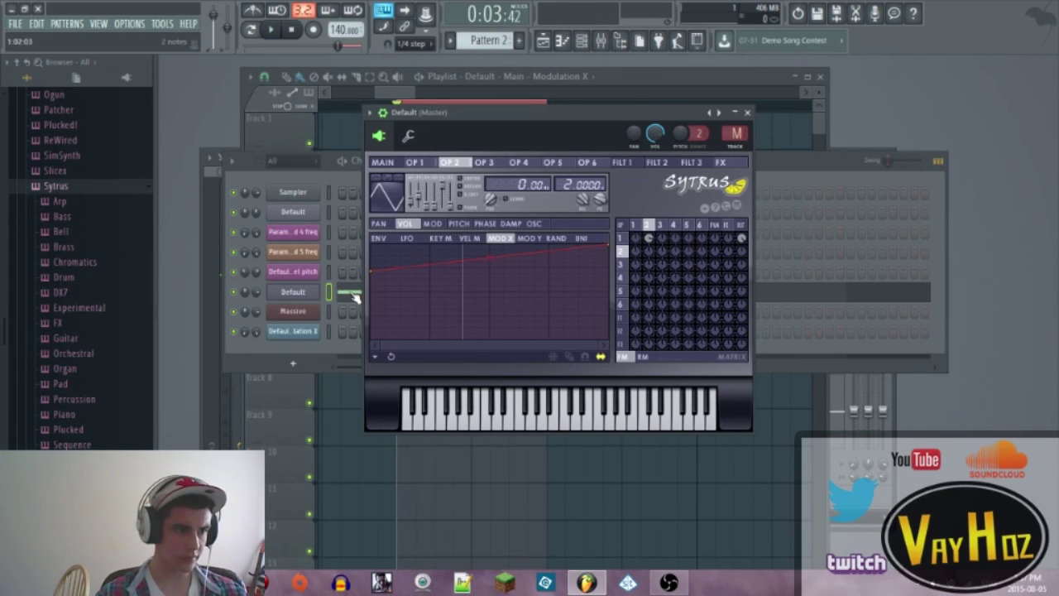
# Route operator 3 to modulate operator 1 in the FM matrix, preview the loop, and leave operator 1's modulation of operator 3 at zero.
pyautogui.click(660, 224)
pyautogui.press('space')
pyautogui.press('space')
pyautogui.moveTo(664, 239); pyautogui.dragTo(664, 238)
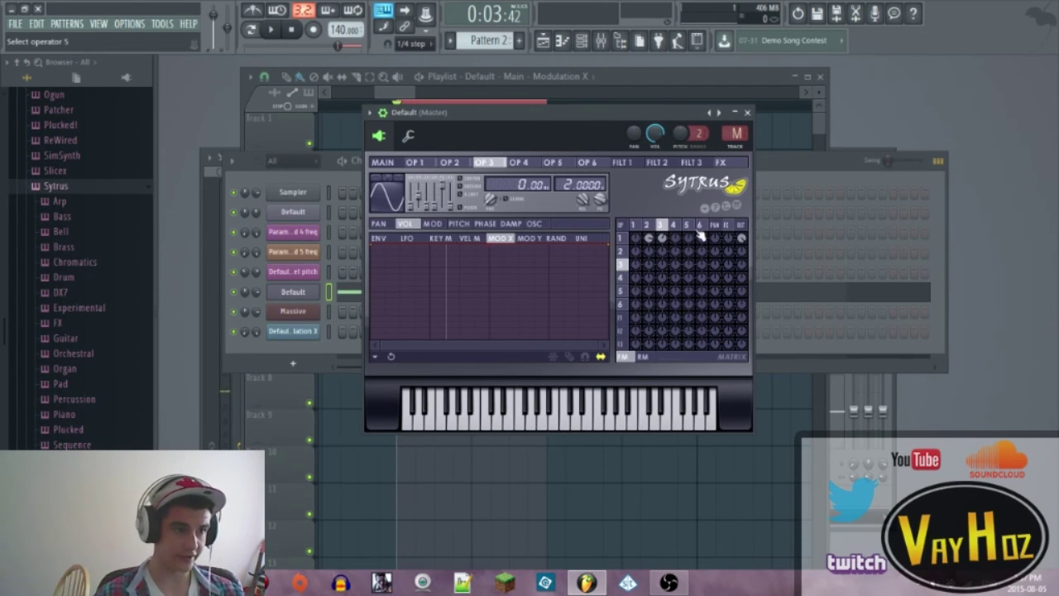
pyautogui.press('space')
pyautogui.moveTo(676, 238)
pyautogui.mouseDown()
pyautogui.moveTo(676, 214)
pyautogui.moveTo(676, 242)
pyautogui.moveTo(664, 241)
pyautogui.mouseUp()
pyautogui.press('space')
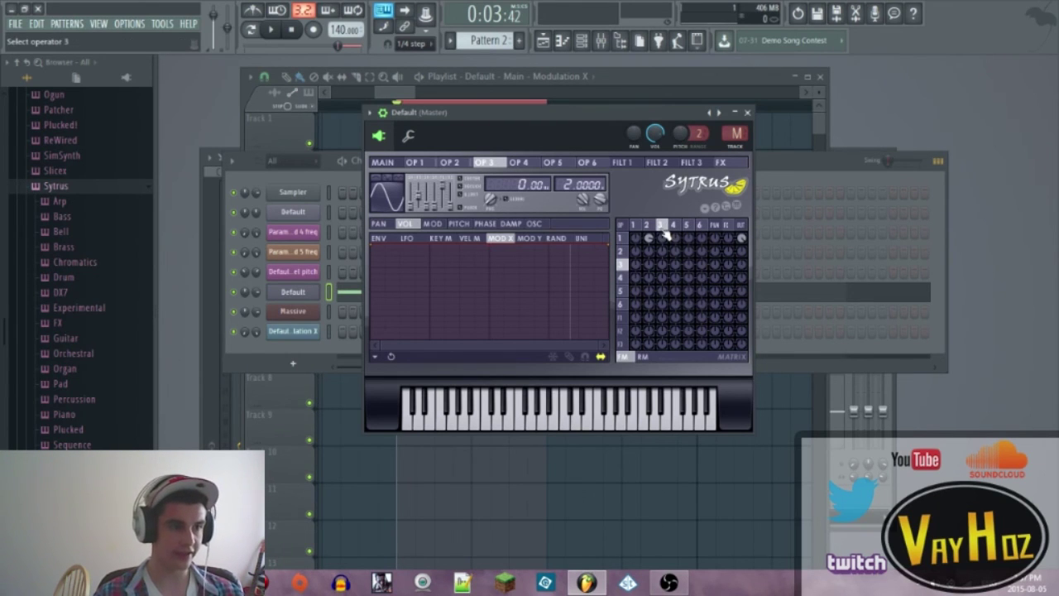
pyautogui.moveTo(665, 238); pyautogui.dragTo(665, 229)
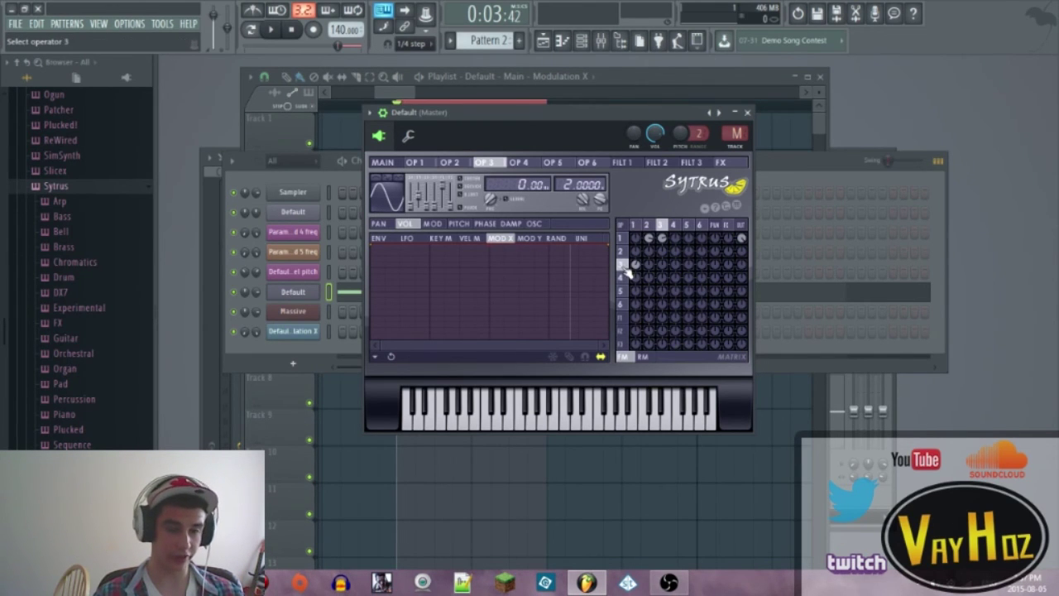
pyautogui.moveTo(637, 266); pyautogui.dragTo(637, 262)
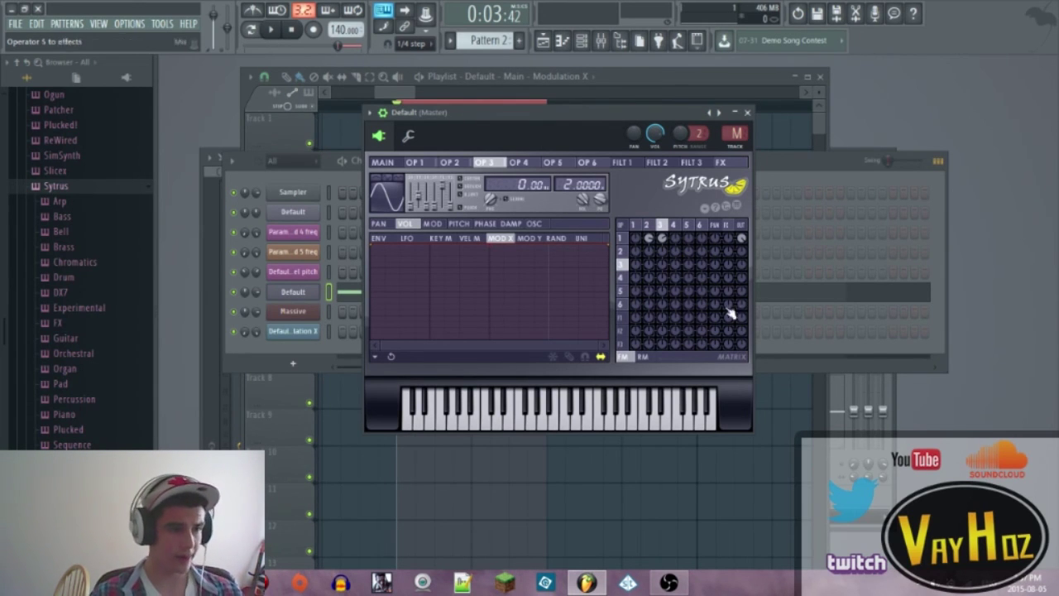
# Add several separate harmonics to operator 3's oscillator across the low, middle and high range, previewing the loop.
pyautogui.click(544, 229)
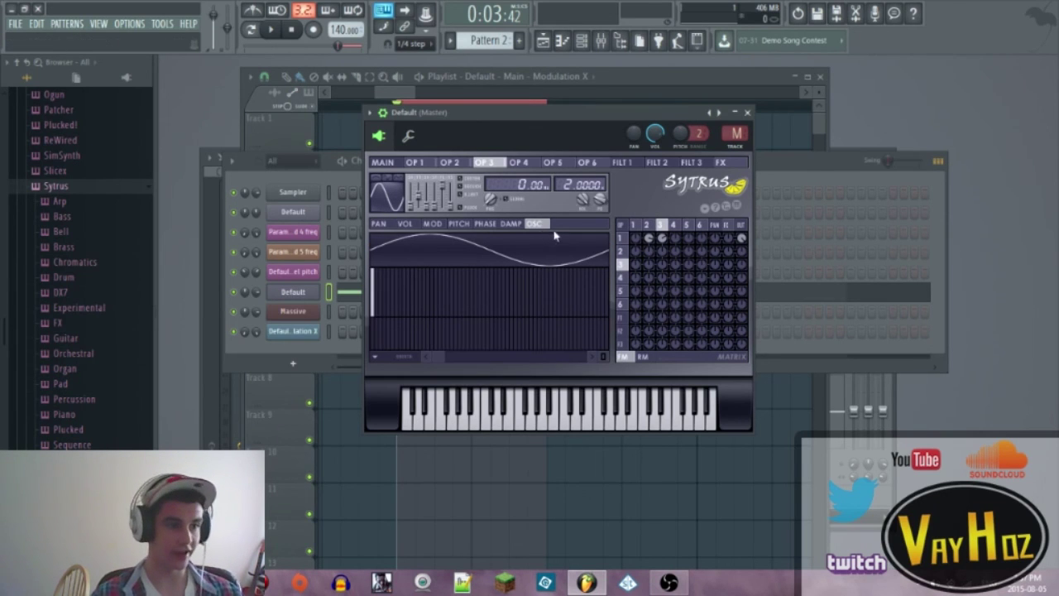
pyautogui.click(384, 304)
pyautogui.click(421, 305)
pyautogui.click(499, 296)
pyautogui.moveTo(535, 290); pyautogui.dragTo(543, 289)
pyautogui.click(578, 295)
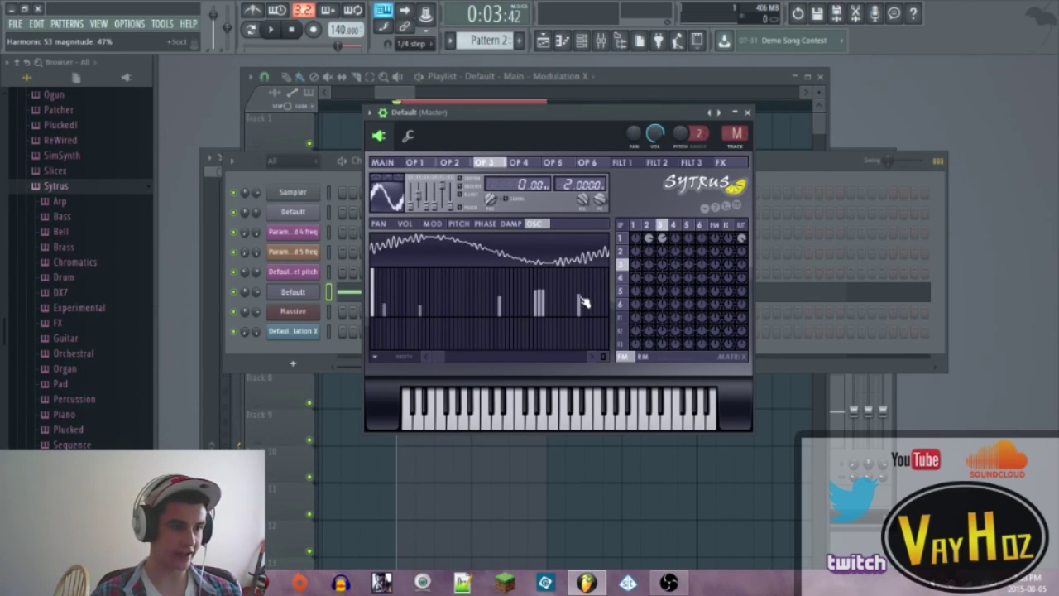
pyautogui.press('space')
pyautogui.press('space')
pyautogui.moveTo(439, 297); pyautogui.dragTo(420, 298)
pyautogui.click(393, 296)
# Transpose both notes of the Sytrus bass pattern lower and return to the Sytrus editor.
pyautogui.press('Escape')
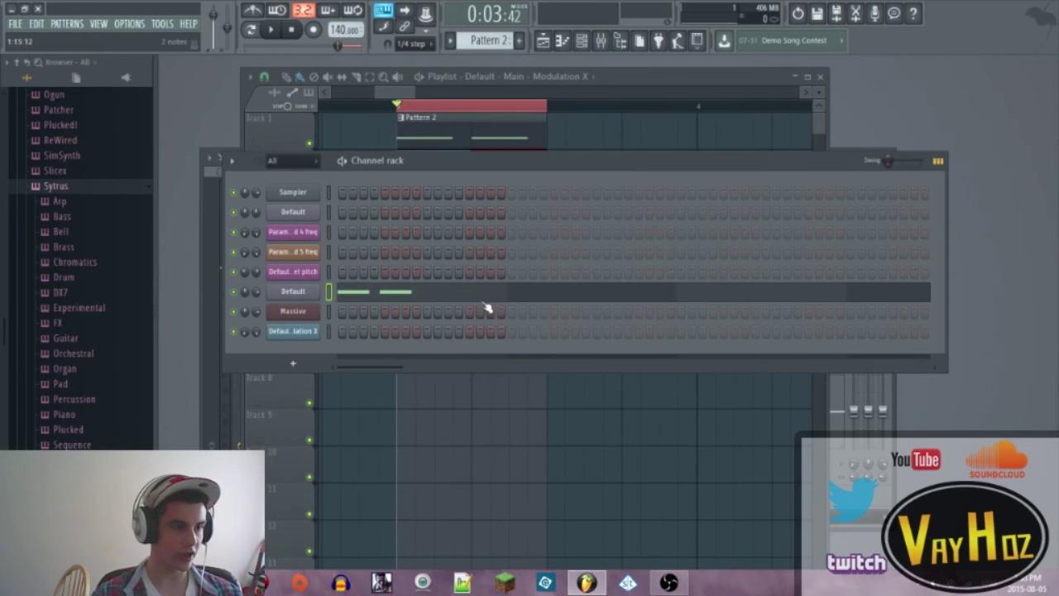
pyautogui.click(429, 299)
pyautogui.hotkey('ctrl', 'a')
pyautogui.moveTo(281, 258); pyautogui.dragTo(205, 342)
pyautogui.press('Escape')
pyautogui.click(294, 291)
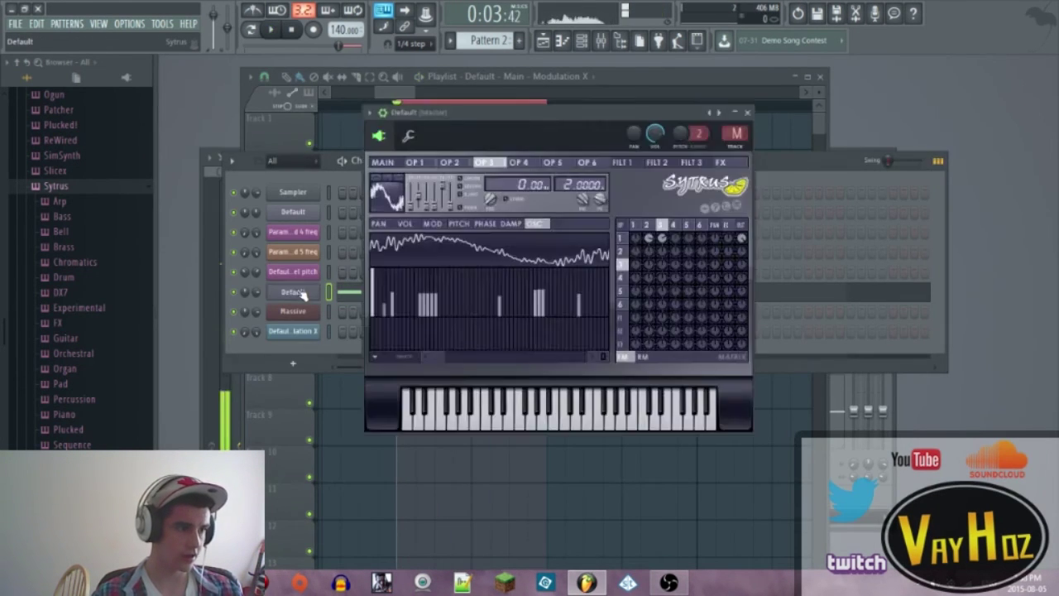
# Draw phase offsets across operator 3's harmonics, including the first ones, and preview the loop.
pyautogui.moveTo(383, 332); pyautogui.dragTo(565, 335)
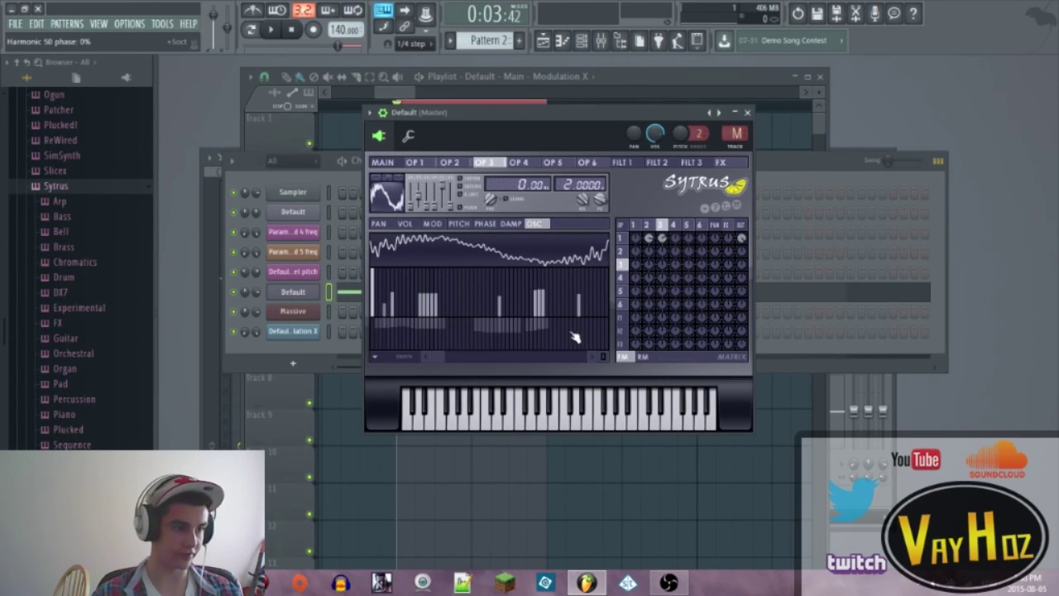
pyautogui.click(374, 330)
pyautogui.press('space')
pyautogui.click(378, 333)
pyautogui.press('space')
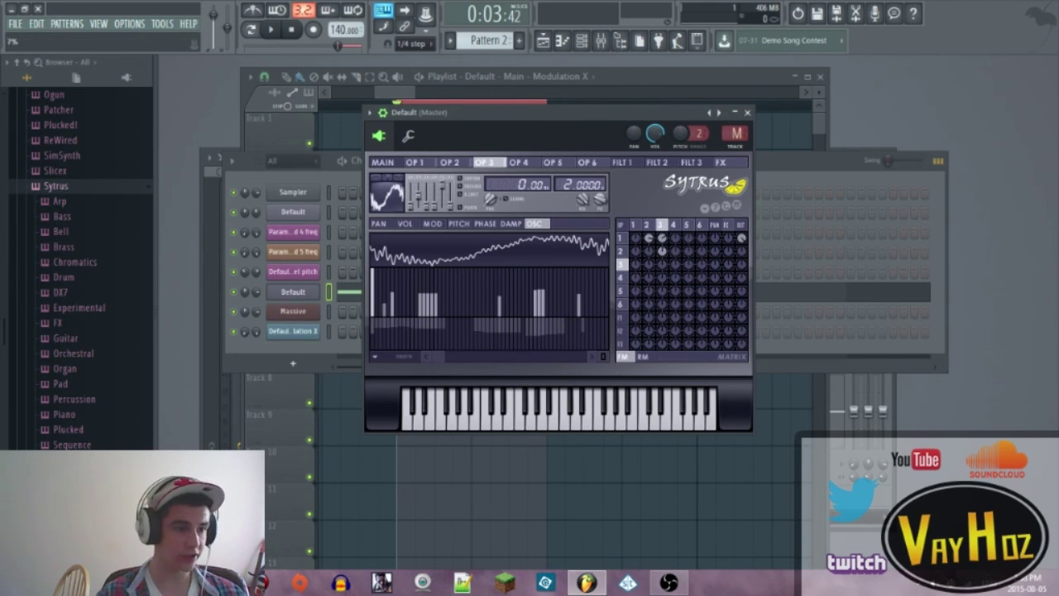
# Modulate operator 2 with operator 3 and with itself in the FM matrix, and check operator 2's volume Mod X envelope.
pyautogui.press('space')
pyautogui.moveTo(658, 261); pyautogui.dragTo(658, 252)
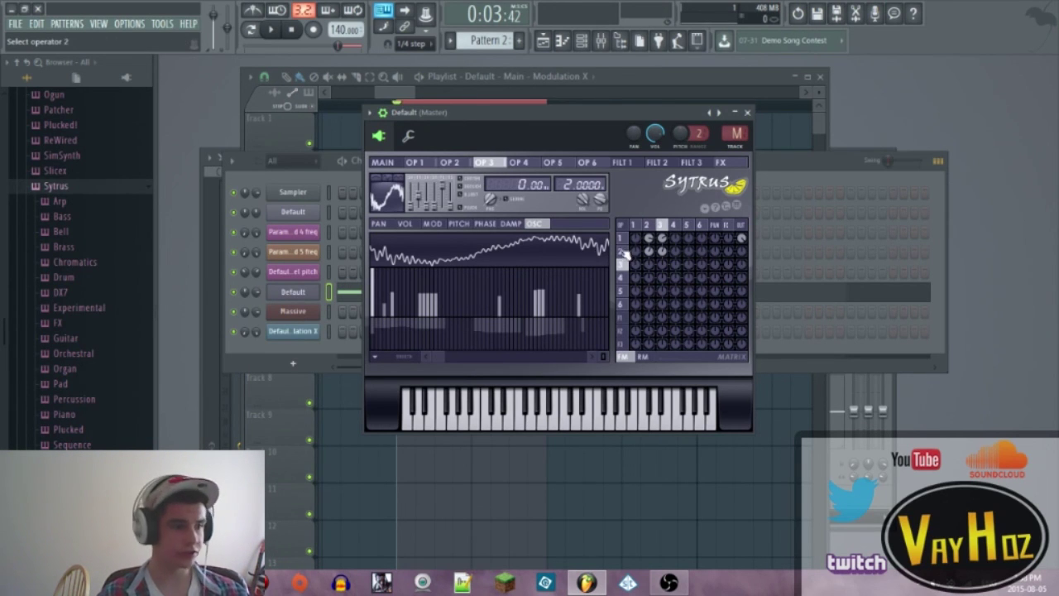
pyautogui.click(621, 253)
pyautogui.click(405, 224)
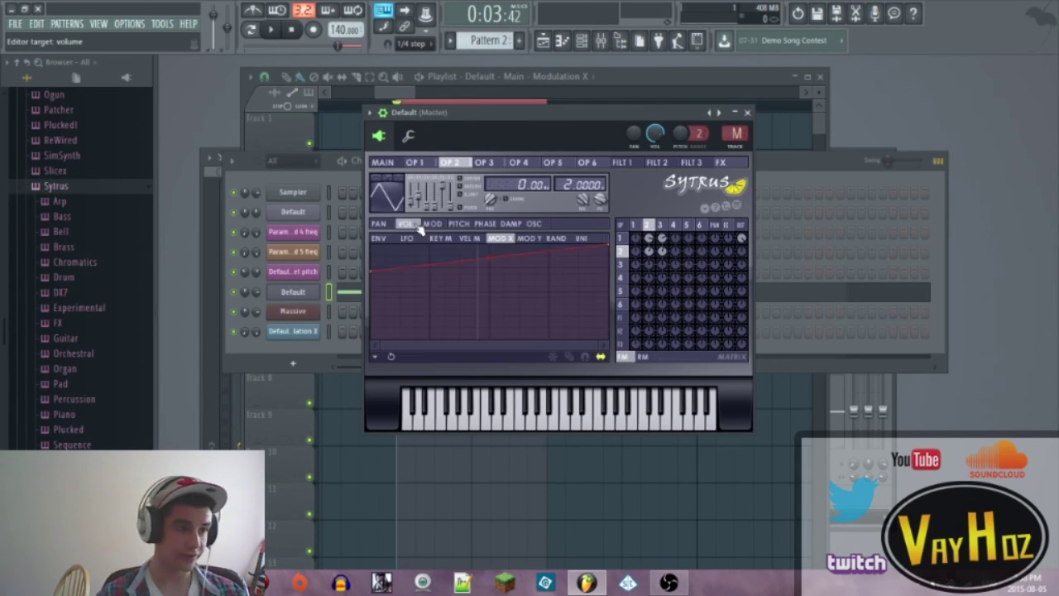
pyautogui.click(501, 241)
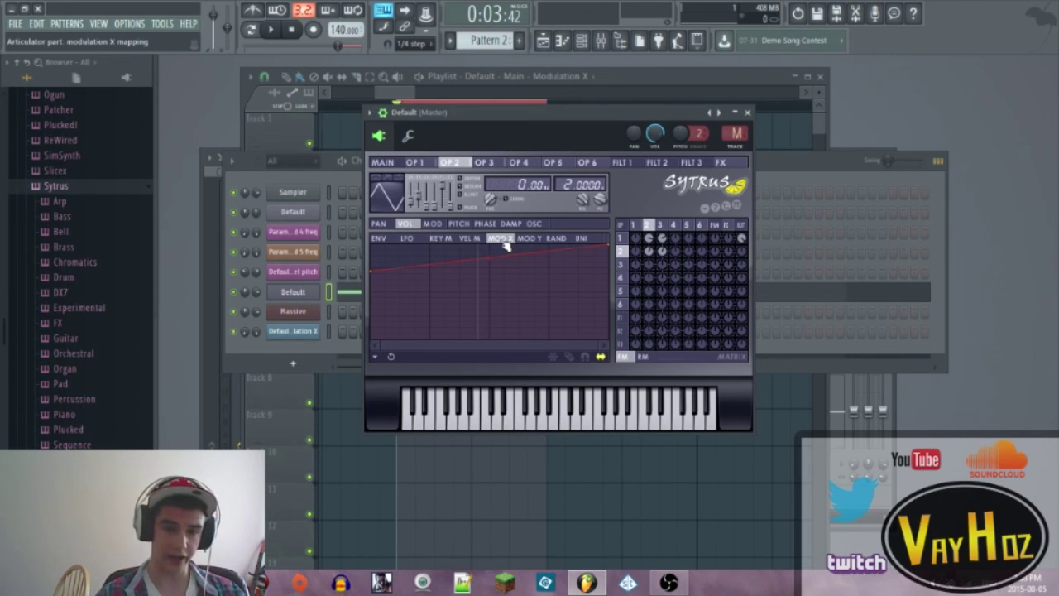
# Rearrange the Sytrus and channel rack windows to uncover the automation clips in the playlist.
pyautogui.moveTo(557, 127); pyautogui.dragTo(579, 225)
pyautogui.moveTo(506, 165); pyautogui.dragTo(470, 298)
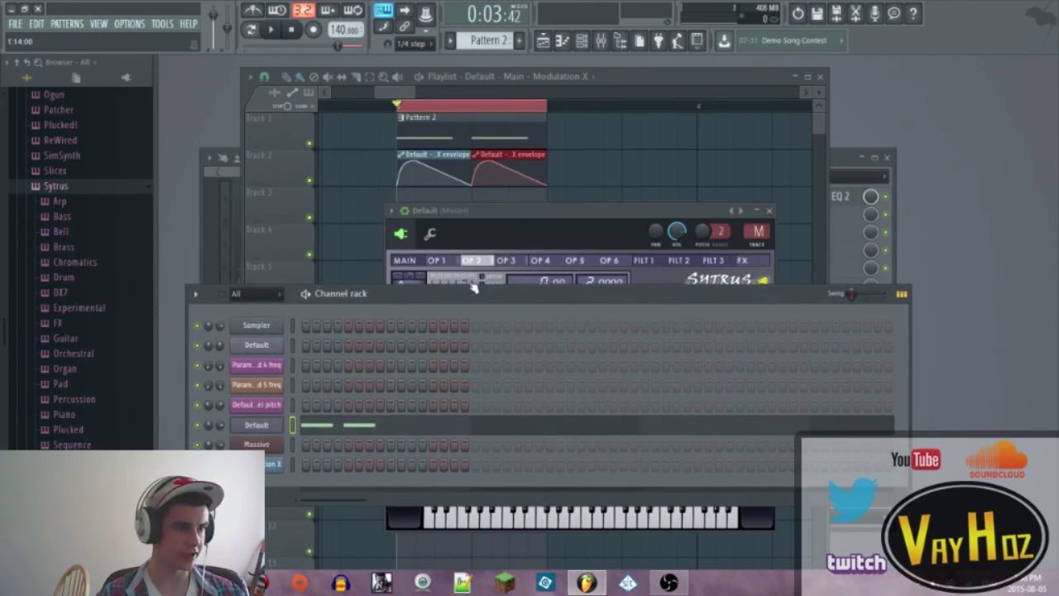
pyautogui.moveTo(513, 212); pyautogui.dragTo(589, 191)
# Lower the start point of operator 3's volume Mod X envelope to the minimum for a straight ramp, previewing the loop.
pyautogui.click(585, 238)
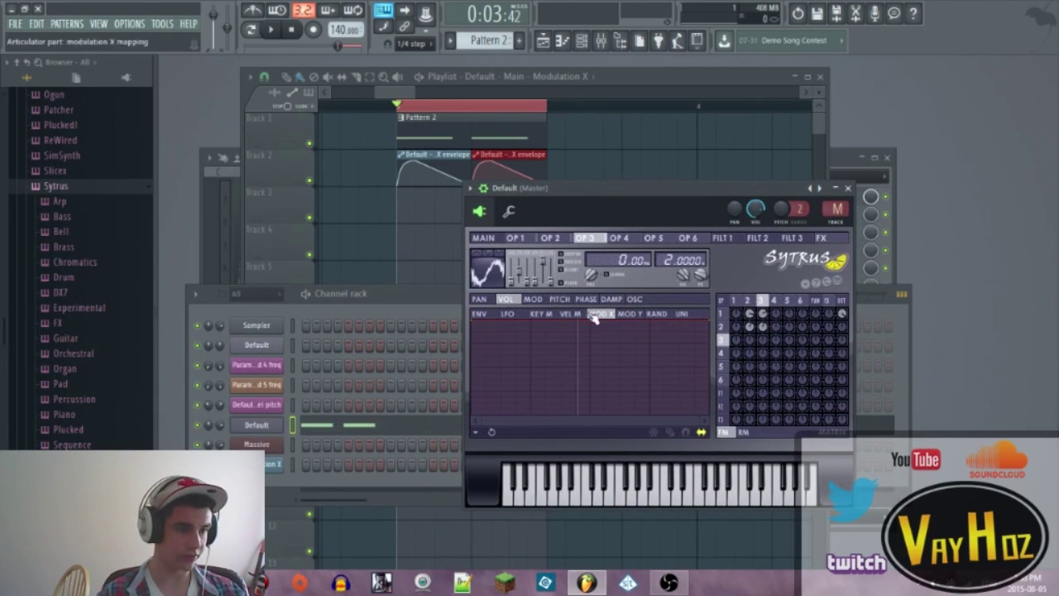
pyautogui.moveTo(474, 323); pyautogui.dragTo(430, 372)
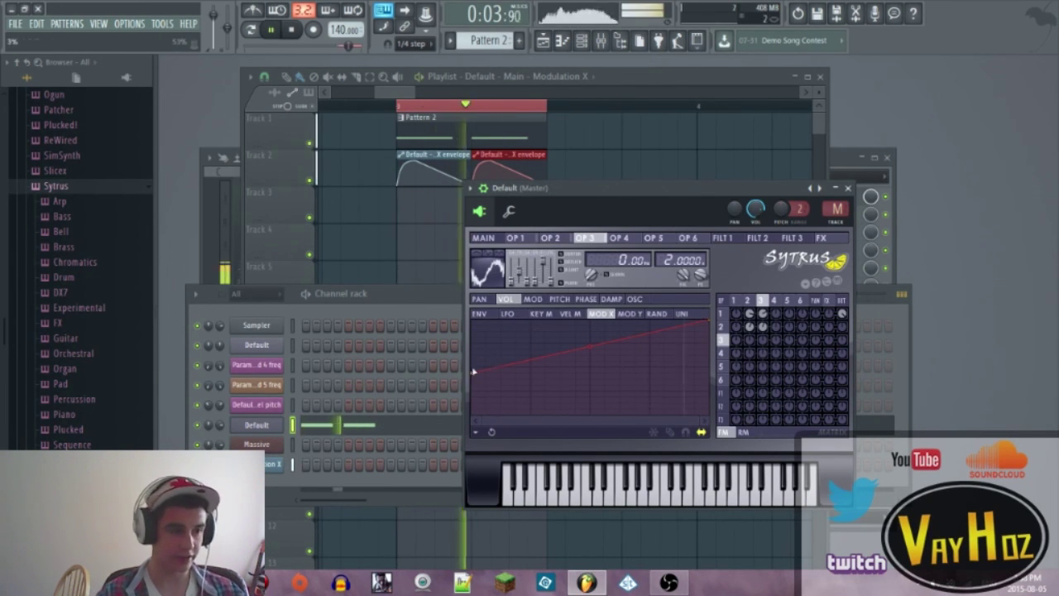
pyautogui.moveTo(472, 374); pyautogui.dragTo(447, 443)
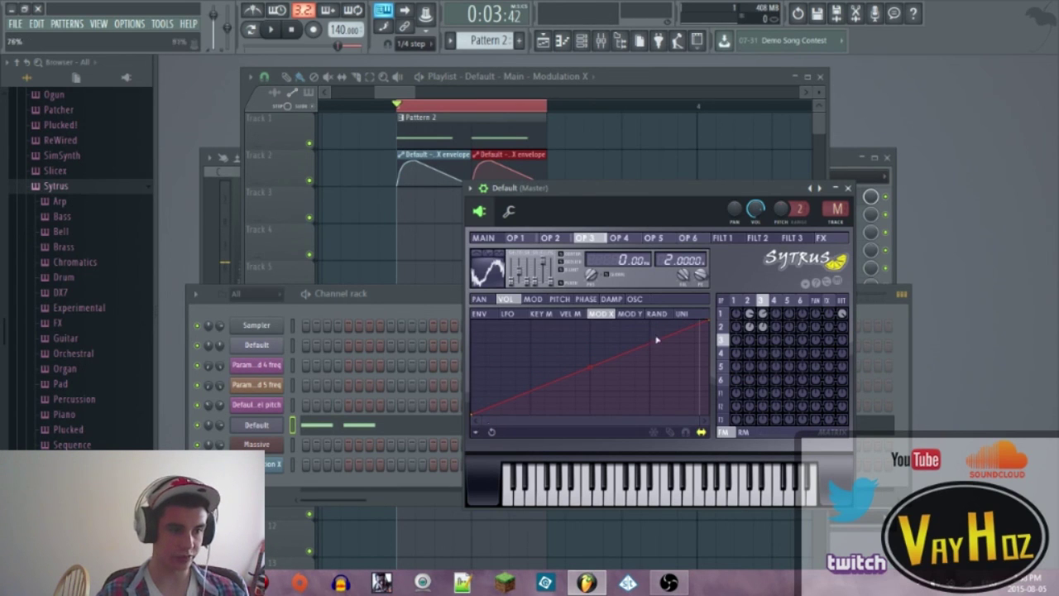
pyautogui.press('space')
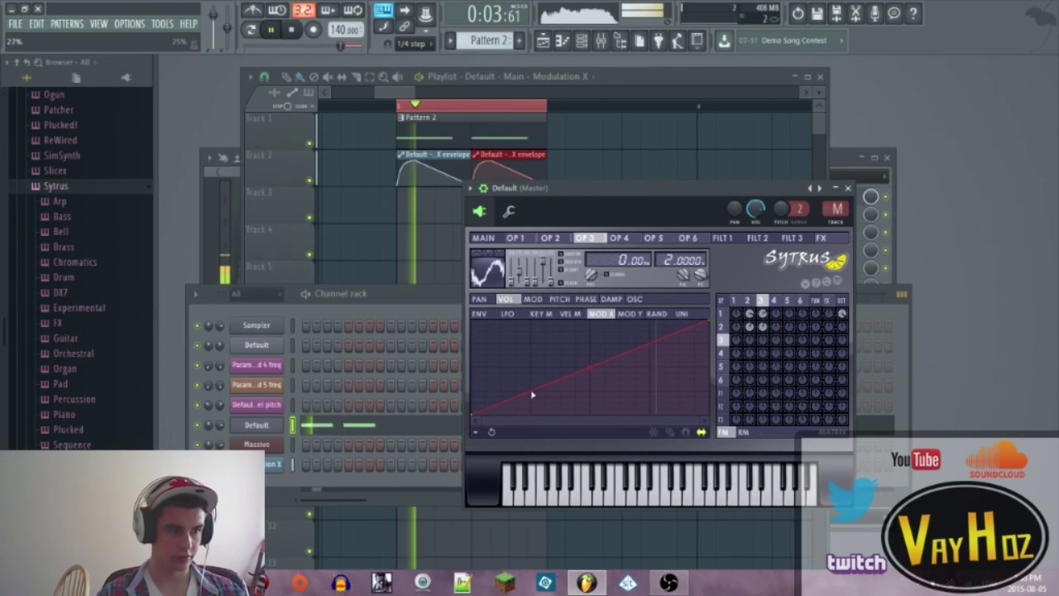
# Stop playback and review operator 1's modulation routing, volume envelope and Mod X mapping across the Sytrus patches.
pyautogui.press('space')
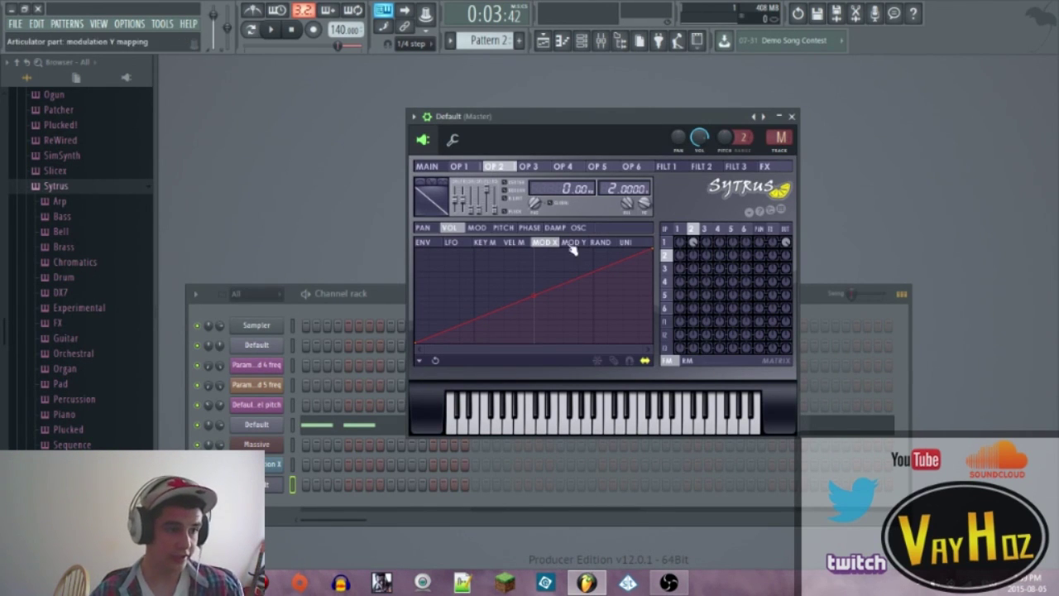
pyautogui.click(684, 241)
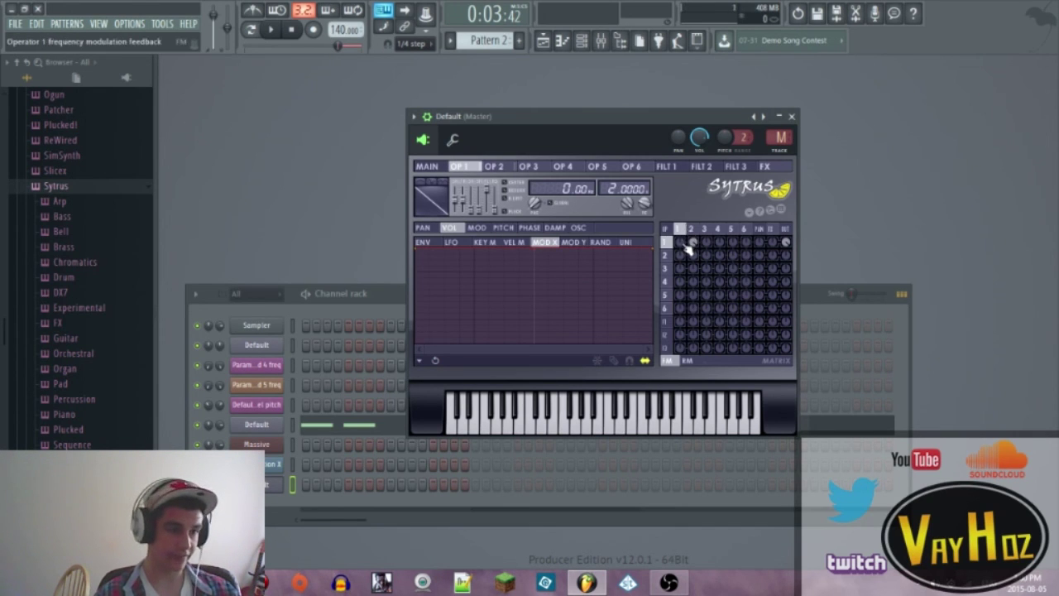
pyautogui.click(423, 243)
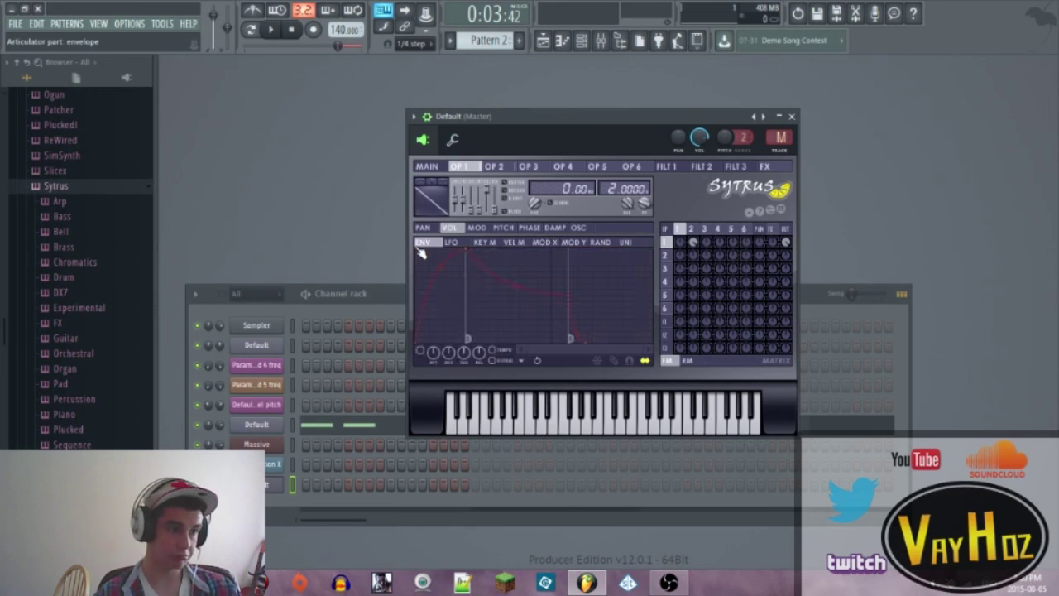
pyautogui.click(478, 228)
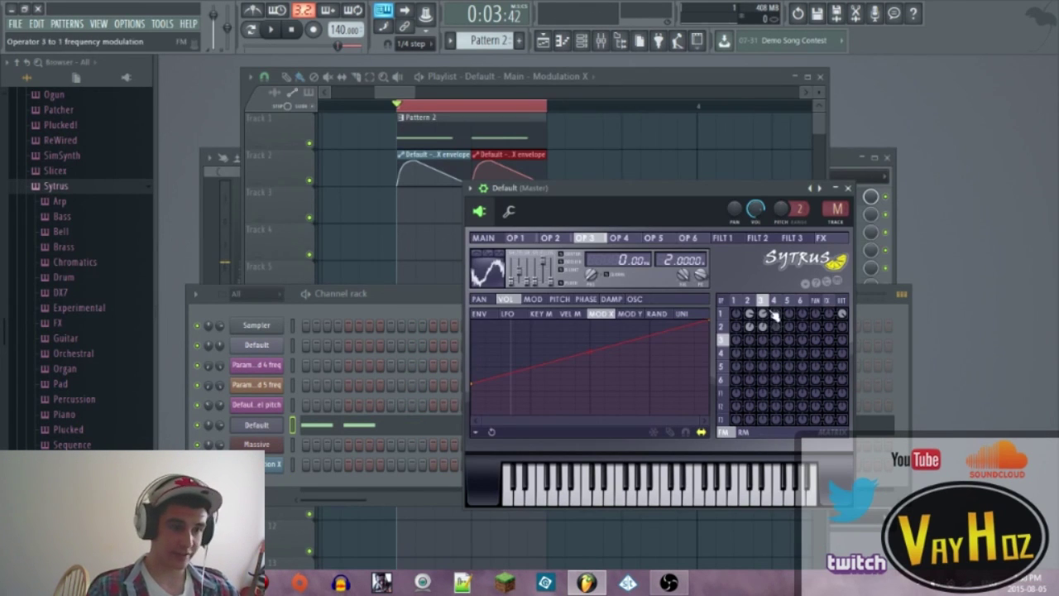
pyautogui.click(781, 305)
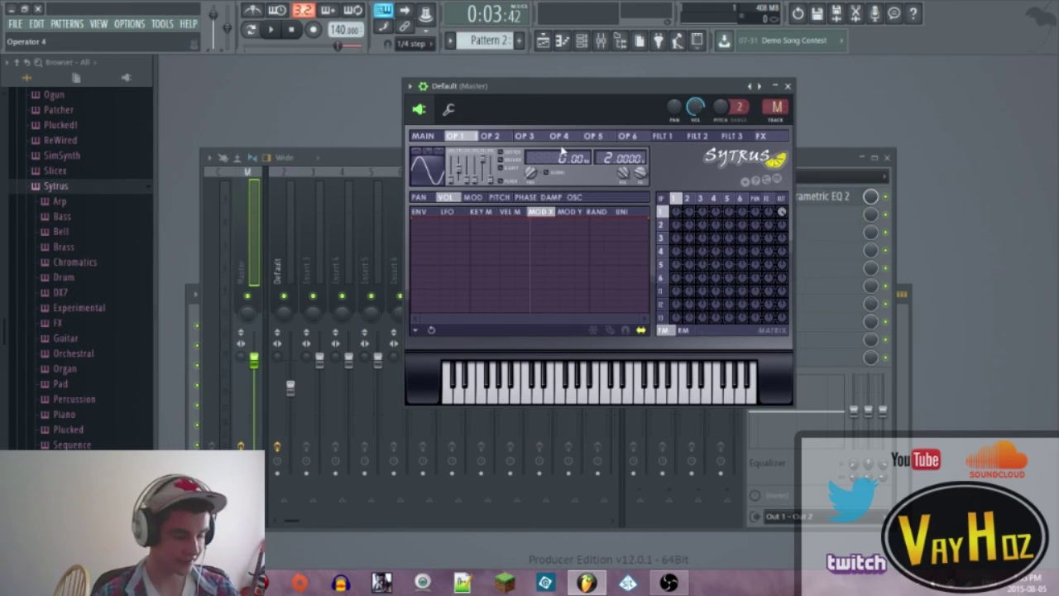
# Shape operator 1's waveform into a sawtooth and adjust the unison settings on the main page.
pyautogui.moveTo(451, 179); pyautogui.dragTo(451, 168)
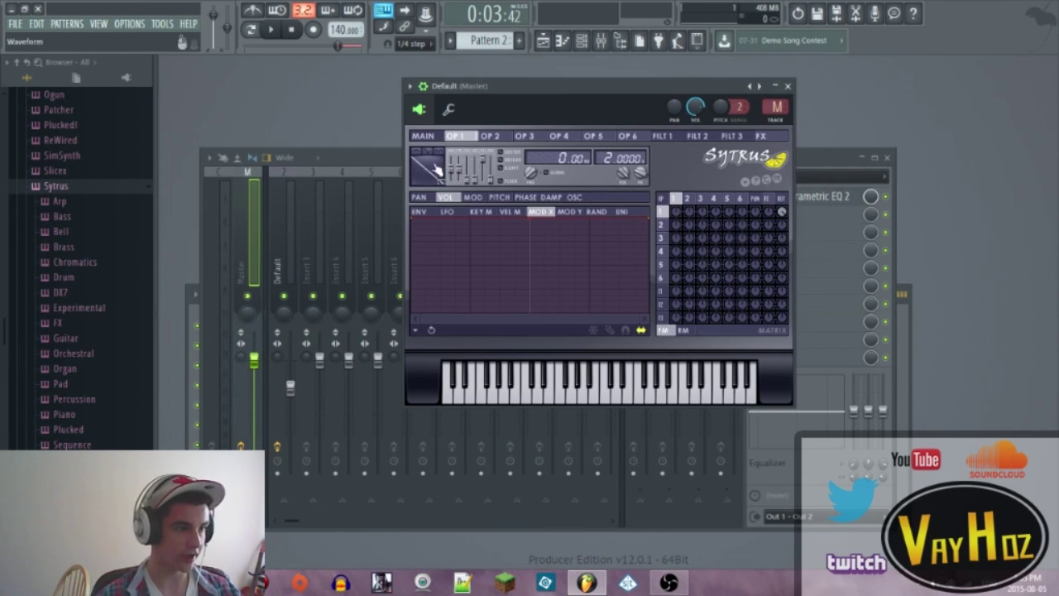
pyautogui.click(442, 137)
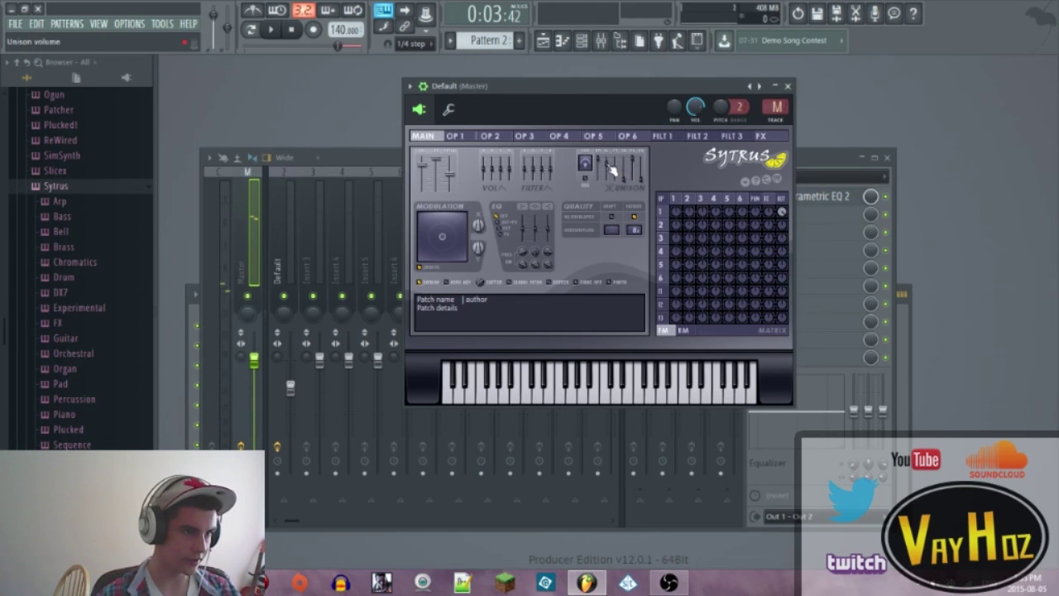
pyautogui.moveTo(618, 173); pyautogui.dragTo(617, 169)
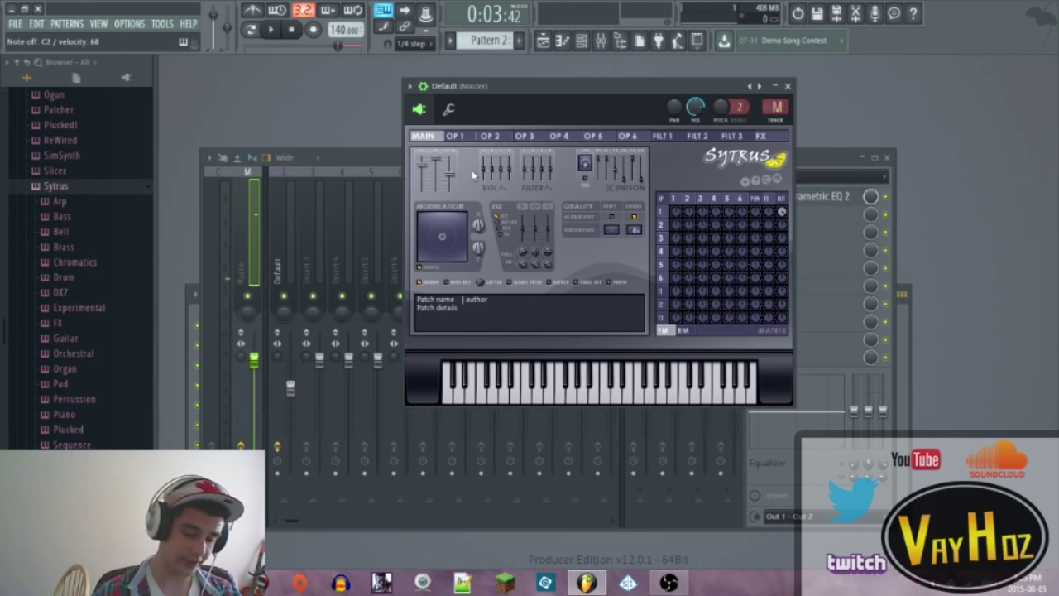
# Try portamento and mono in the channel's polyphony settings, increasing the slide time slightly.
pyautogui.click(449, 110)
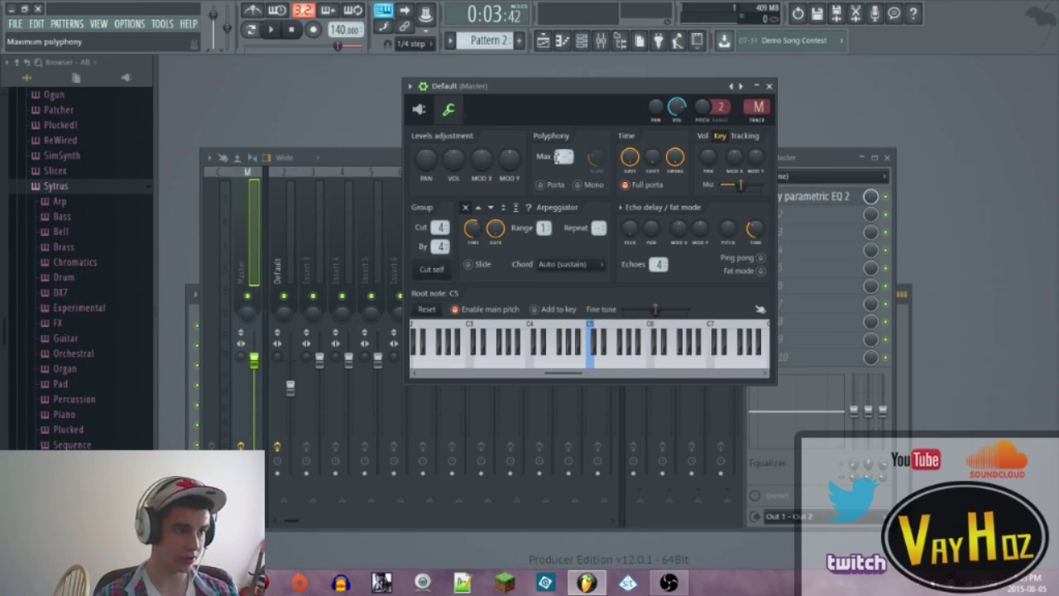
pyautogui.click(551, 189)
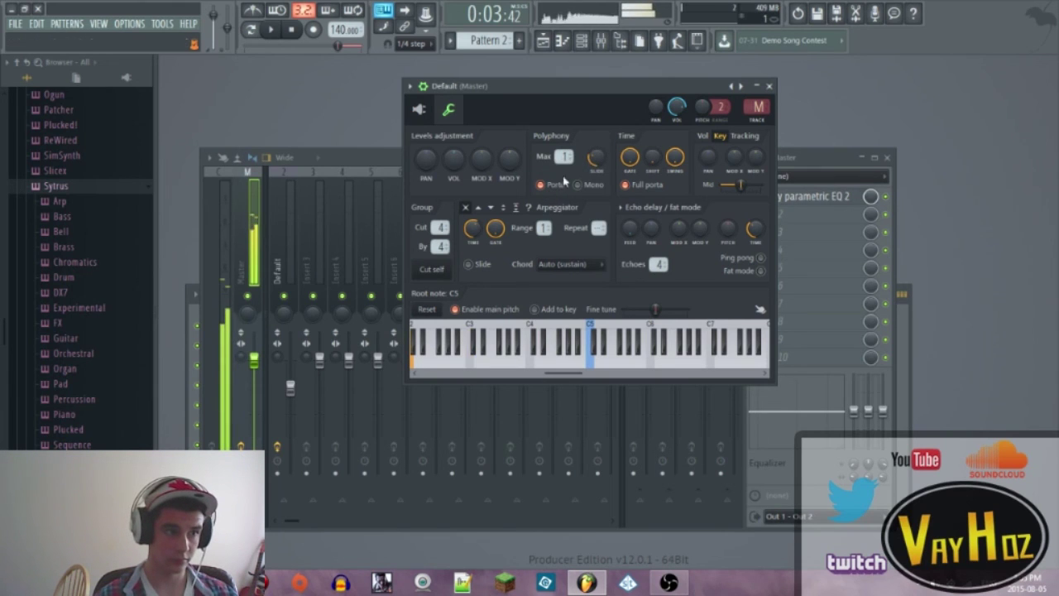
pyautogui.moveTo(595, 159); pyautogui.dragTo(596, 155)
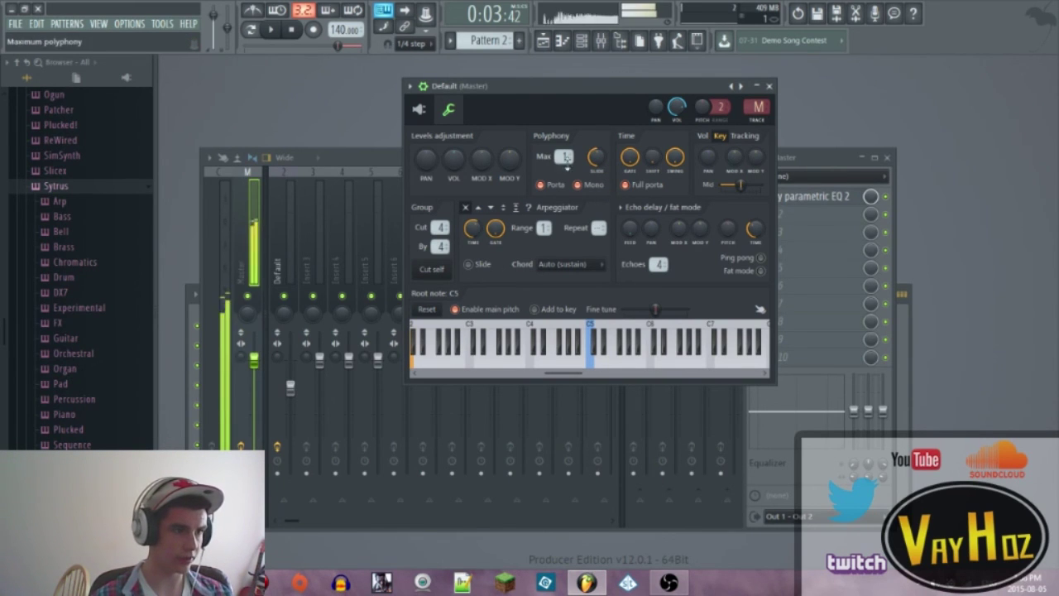
pyautogui.click(581, 184)
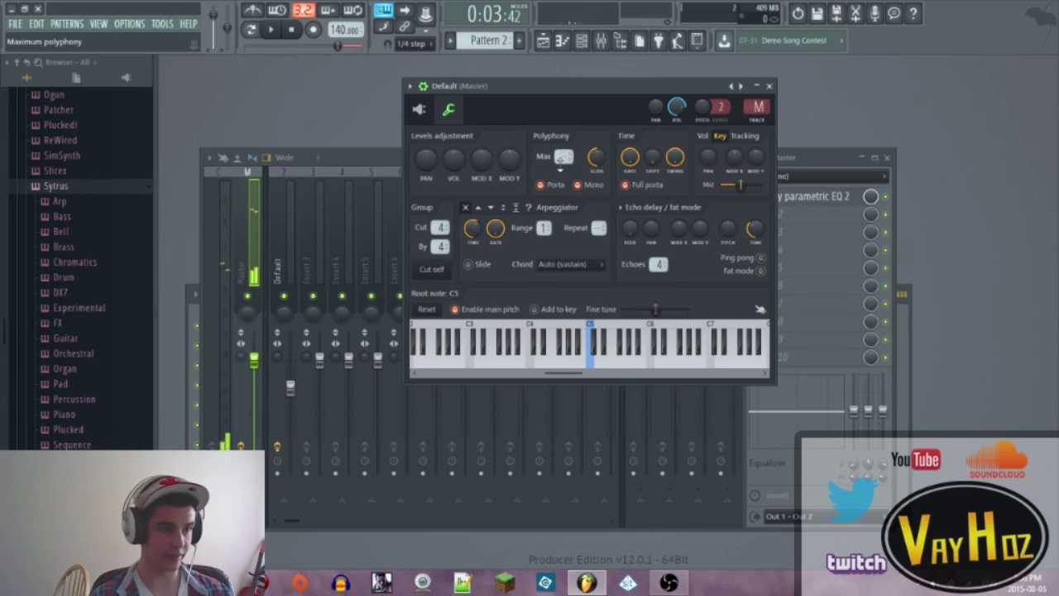
# Set the maximum polyphony to 1 with portamento and mono off, and return to the synth's main page.
pyautogui.click(569, 186)
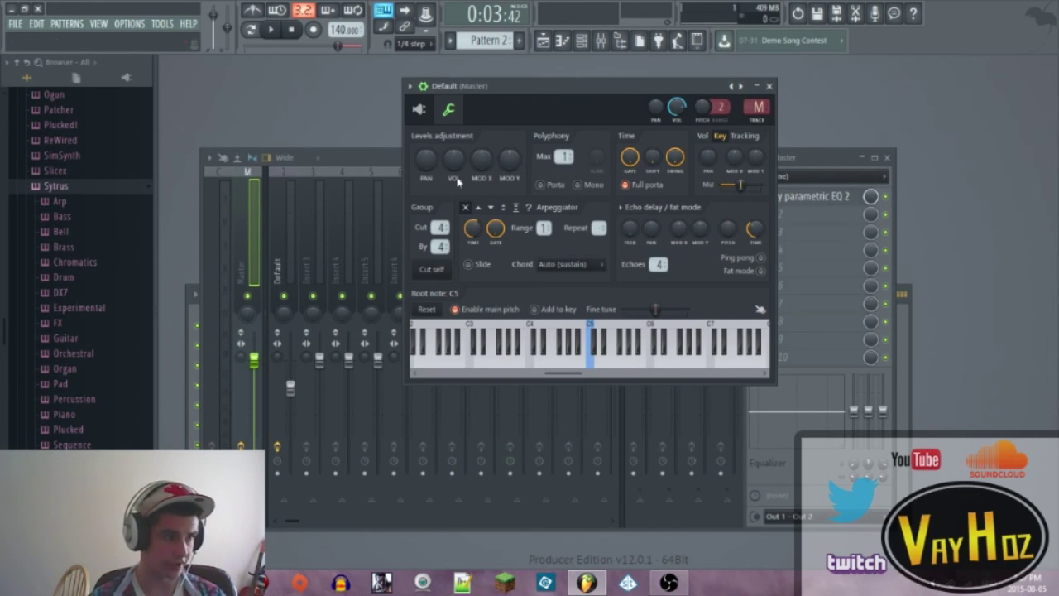
pyautogui.click(419, 108)
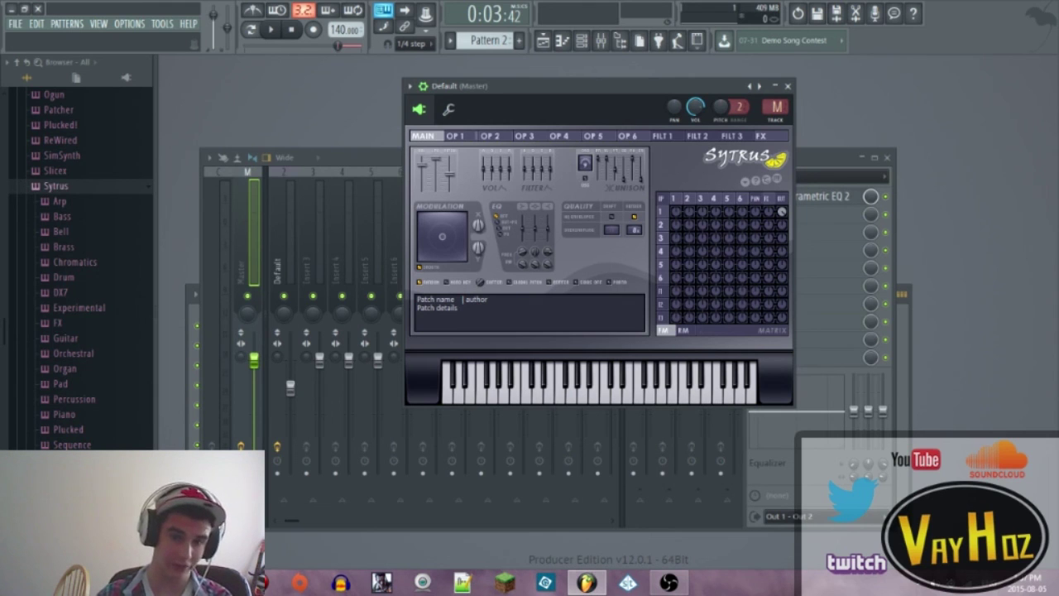
pyautogui.moveTo(676, 86); pyautogui.dragTo(604, 107)
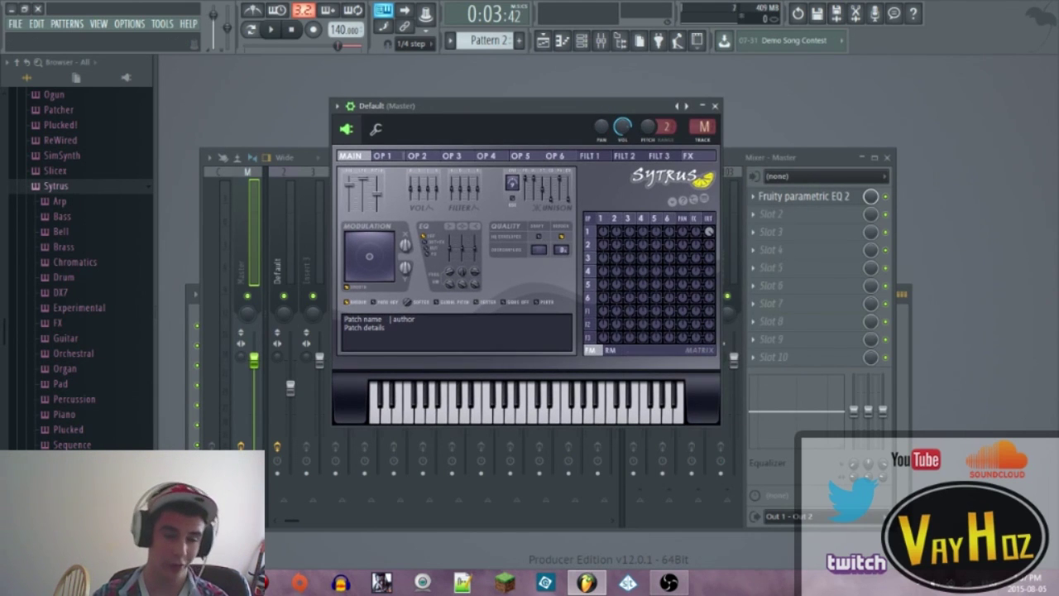